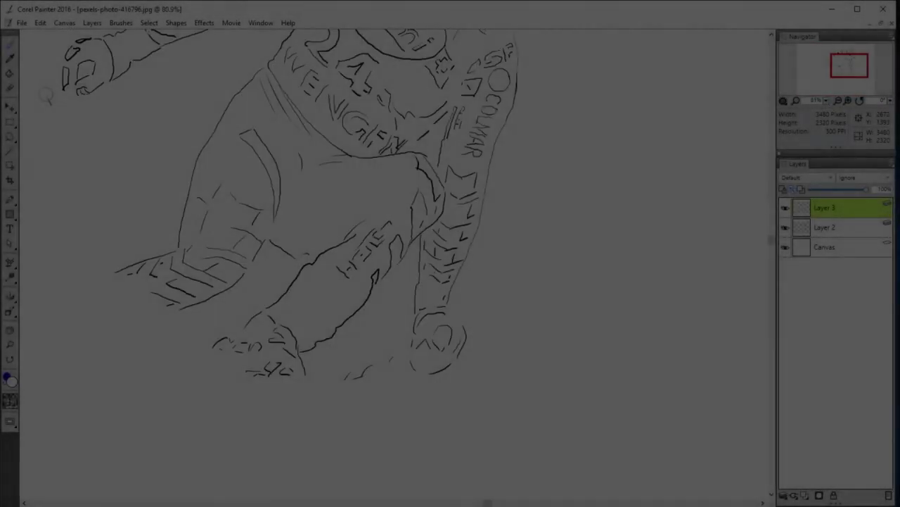
- Zoom out to the whole figure and draw the ski outline below the boots
scroll(569, 368, "down", 2)
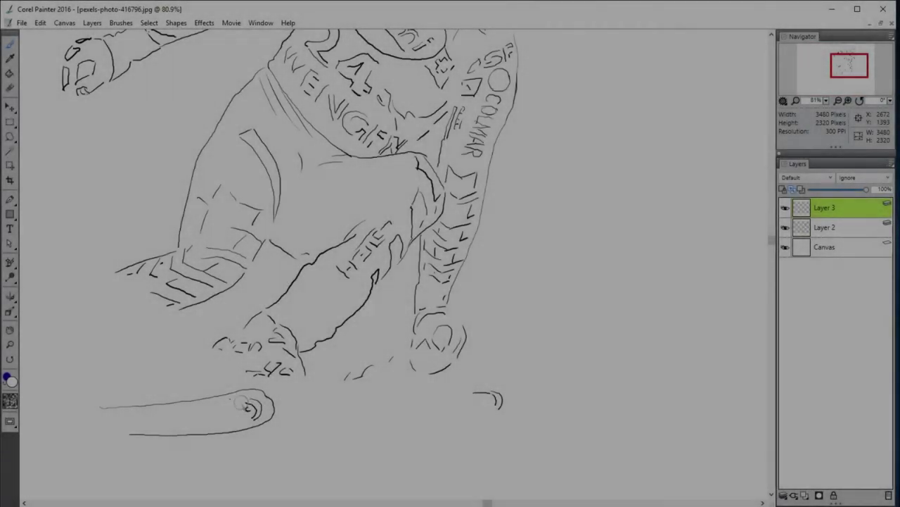
scroll(568, 368, "down", 2)
scroll(568, 368, "down", 2)
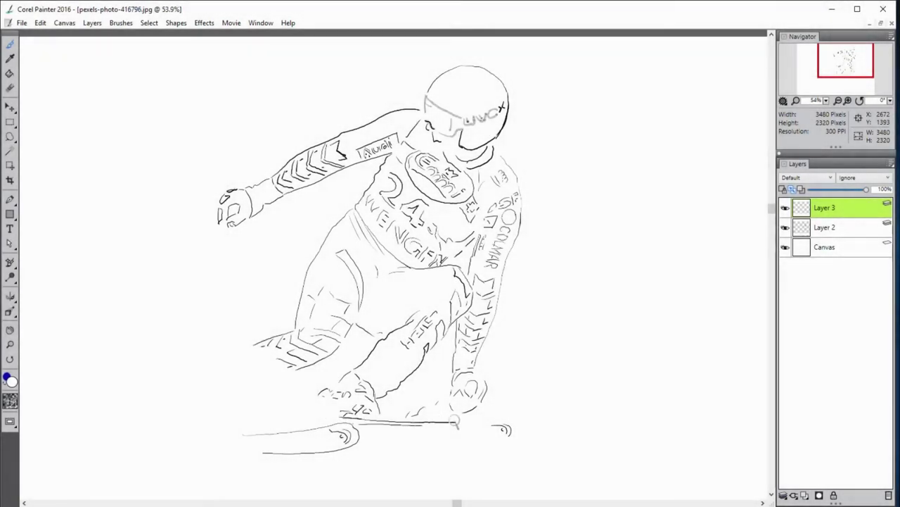
mouse_move(357, 425)
left_mouse_down()
mouse_move(520, 427)
mouse_move(367, 438)
left_mouse_up()
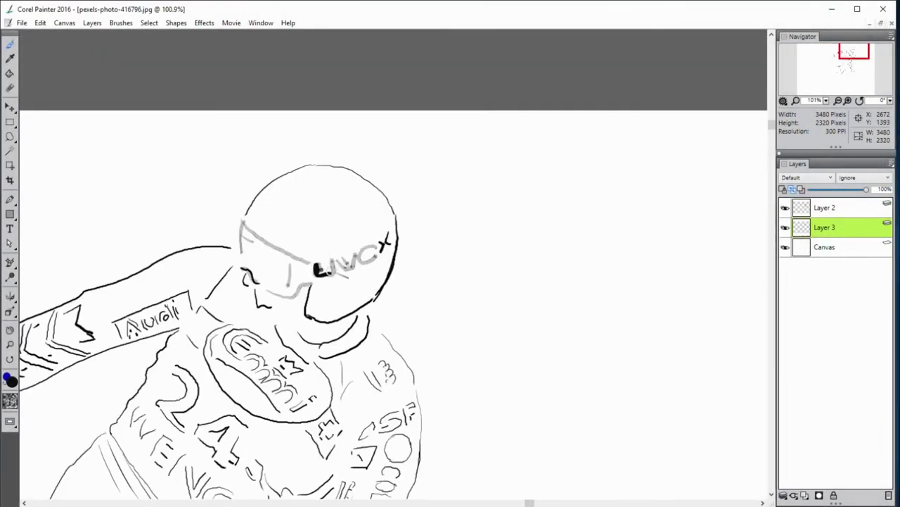
- Ink the u, e, x and v of the helmet's uvex in bold black and trace the goggles' top edge
left_click_drag(316, 263, 331, 276)
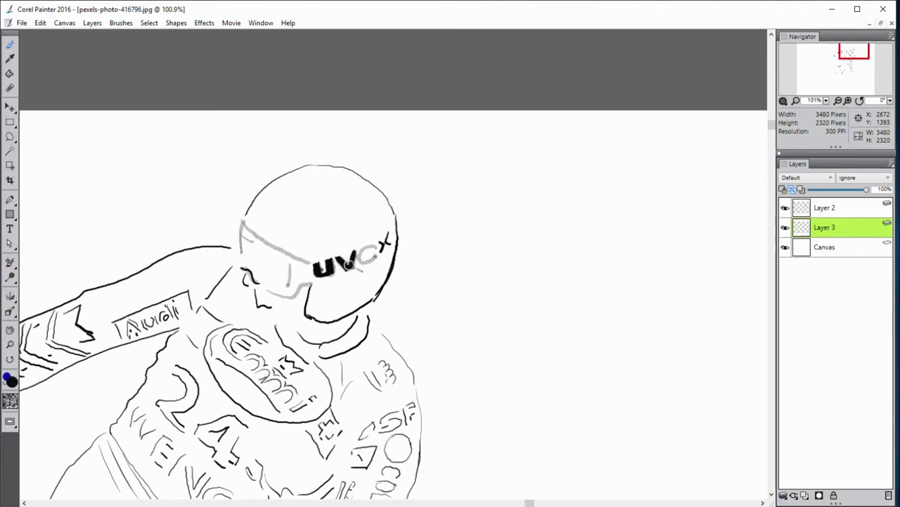
left_click_drag(365, 258, 371, 265)
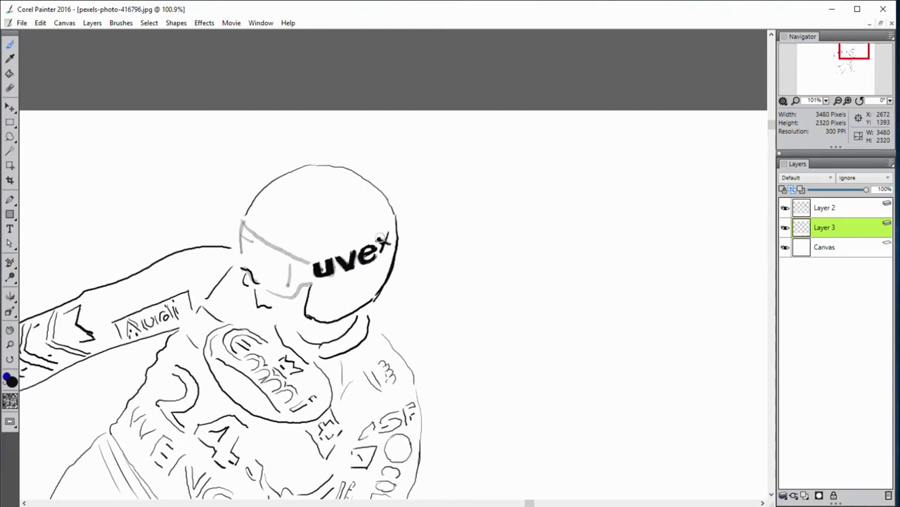
mouse_move(392, 233)
left_mouse_down()
mouse_move(380, 252)
mouse_move(391, 253)
left_mouse_up()
left_click_drag(332, 260, 348, 273)
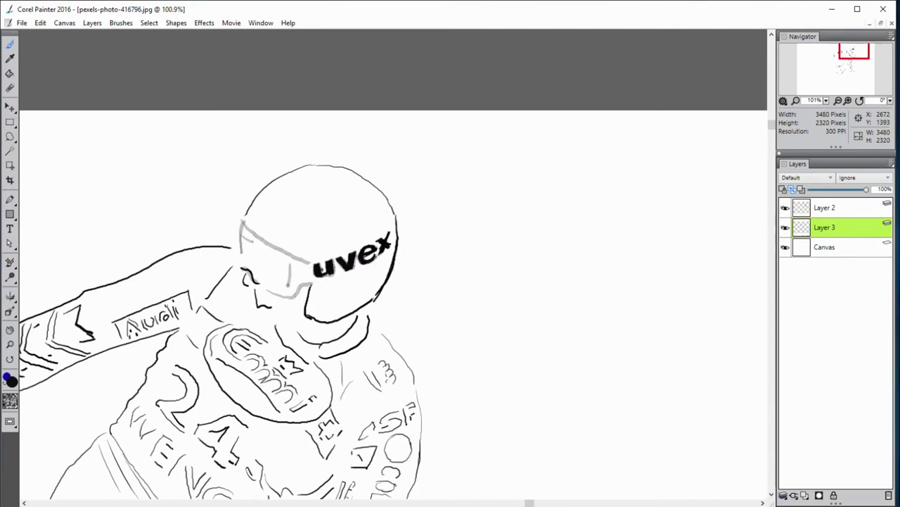
left_click_drag(240, 224, 308, 259)
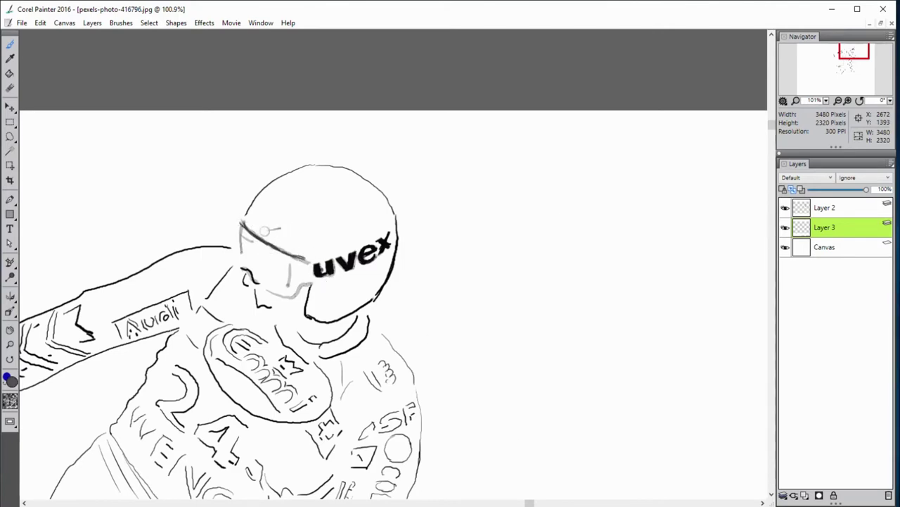
- Paint the goggle lens orange with brown darkening on its left part
mouse_move(240, 218)
left_mouse_down()
mouse_move(266, 228)
mouse_move(260, 244)
mouse_move(270, 253)
mouse_move(251, 258)
mouse_move(254, 266)
mouse_move(295, 290)
left_mouse_up()
mouse_move(281, 247)
left_mouse_down()
mouse_move(251, 255)
mouse_move(285, 259)
mouse_move(286, 284)
mouse_move(260, 274)
left_mouse_up()
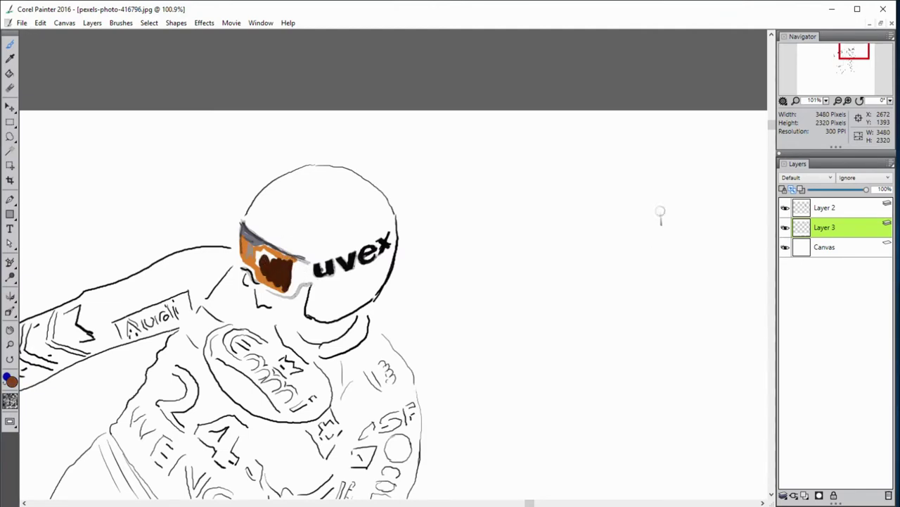
mouse_move(256, 243)
left_mouse_down()
mouse_move(249, 254)
mouse_move(260, 262)
mouse_move(291, 263)
mouse_move(282, 289)
mouse_move(292, 268)
left_mouse_up()
left_click(271, 268, "alt")
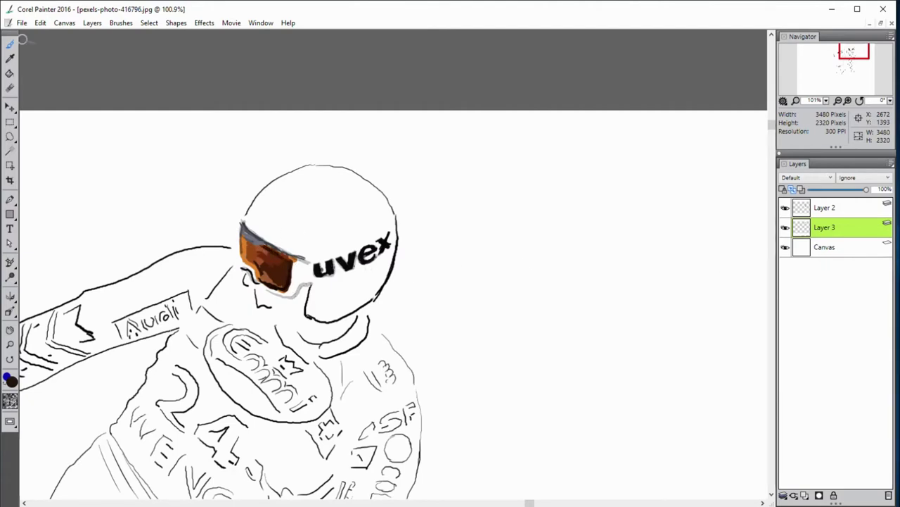
left_click(280, 253, "alt")
left_click_drag(249, 262, 273, 273)
- Add lavender and grey at the goggles' edge, a mauve shadow beneath, and light pink skin
left_click(208, 208, "alt")
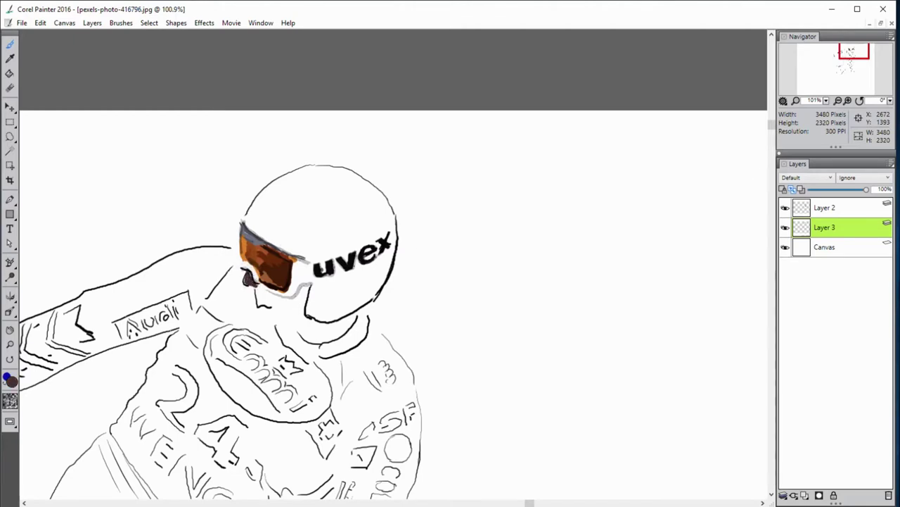
left_click(254, 282, "alt")
mouse_move(248, 276)
left_mouse_down()
mouse_move(255, 283)
mouse_move(234, 277)
mouse_move(235, 250)
mouse_move(280, 302)
mouse_move(265, 300)
mouse_move(309, 312)
left_mouse_up()
left_click(245, 280, "alt")
left_click(248, 242, "alt")
left_click(250, 262, "alt")
left_click(333, 298, "alt")
mouse_move(278, 301)
left_mouse_down()
mouse_move(283, 322)
mouse_move(298, 320)
mouse_move(270, 318)
mouse_move(273, 325)
mouse_move(323, 333)
mouse_move(364, 316)
left_mouse_up()
left_click(253, 292, "alt")
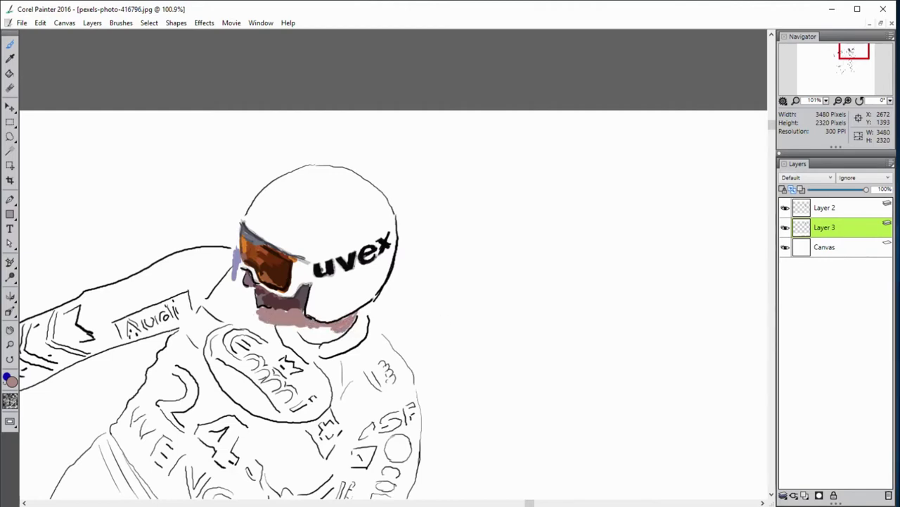
- Shade the neck tan and grey-mauve, then hand-letter a small uvex on the helmet
left_click_drag(295, 329, 356, 334)
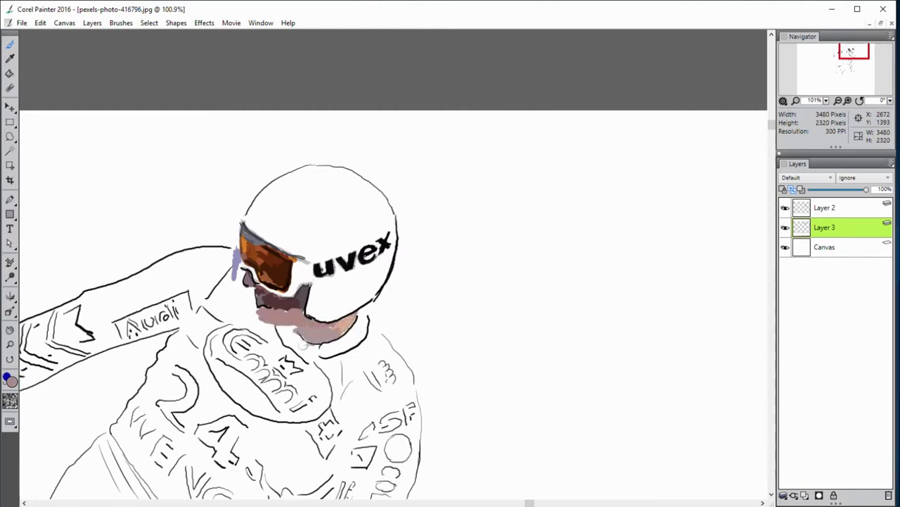
mouse_move(303, 345)
left_mouse_down()
mouse_move(316, 360)
mouse_move(280, 330)
left_mouse_up()
left_click_drag(260, 223, 263, 232)
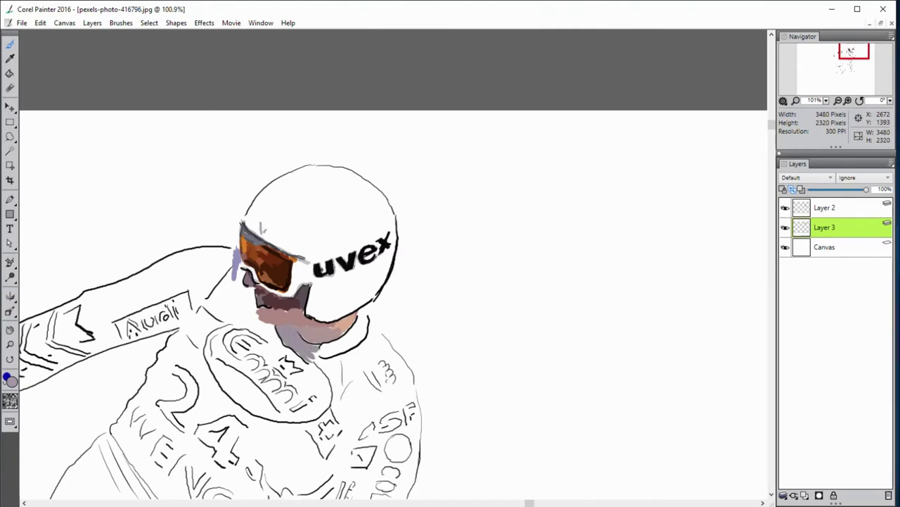
mouse_move(344, 218)
left_mouse_down()
mouse_move(317, 235)
mouse_move(347, 226)
mouse_move(318, 240)
left_mouse_up()
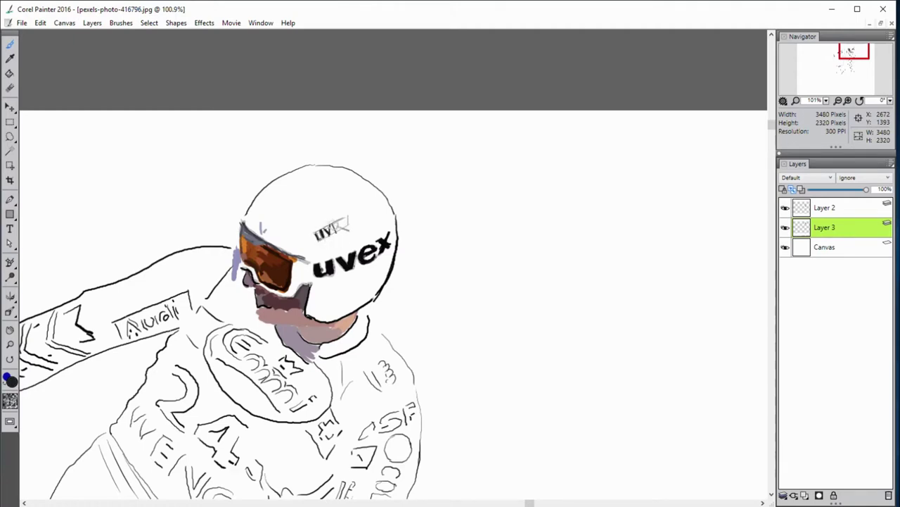
left_click_drag(344, 222, 343, 235)
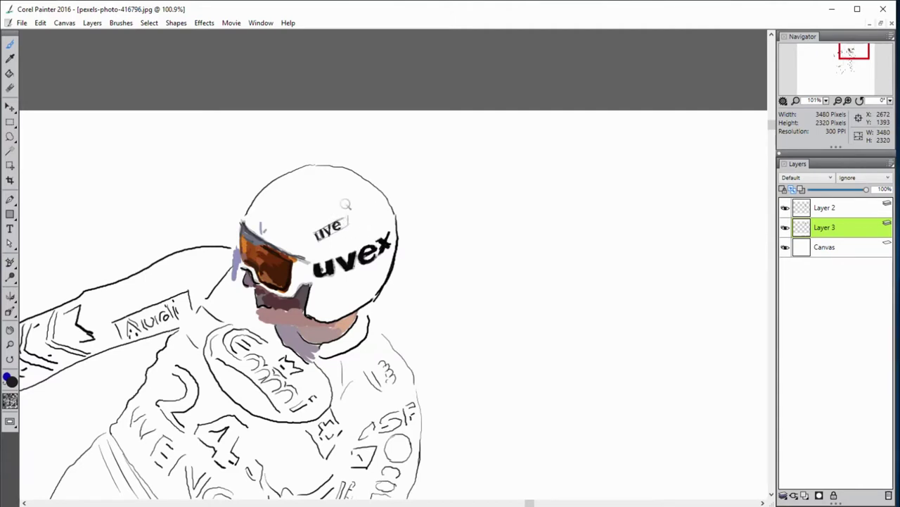
mouse_move(348, 218)
left_mouse_down()
mouse_move(357, 228)
mouse_move(348, 229)
left_mouse_up()
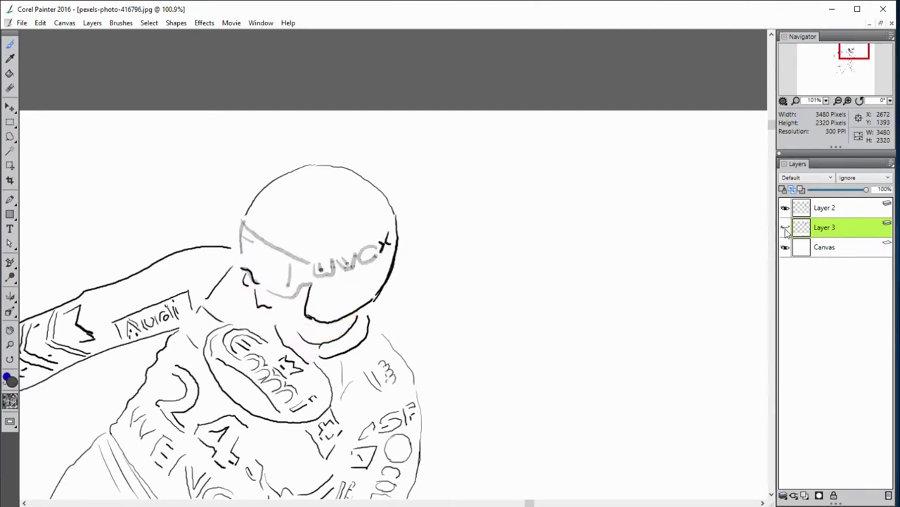
- At brush radius 3, letter MONIX on the helmet's left, erase a stray mark, and paint the collar red-pink
key("[")
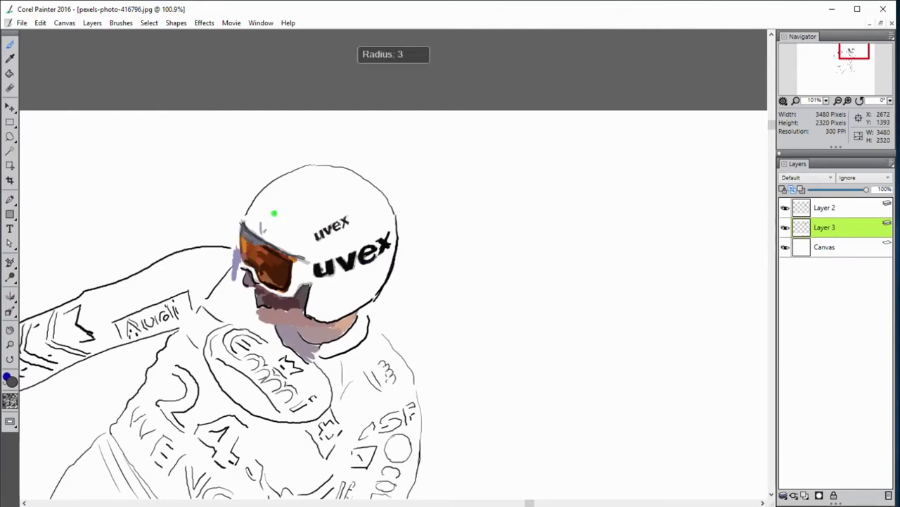
left_click_drag(266, 224, 276, 232)
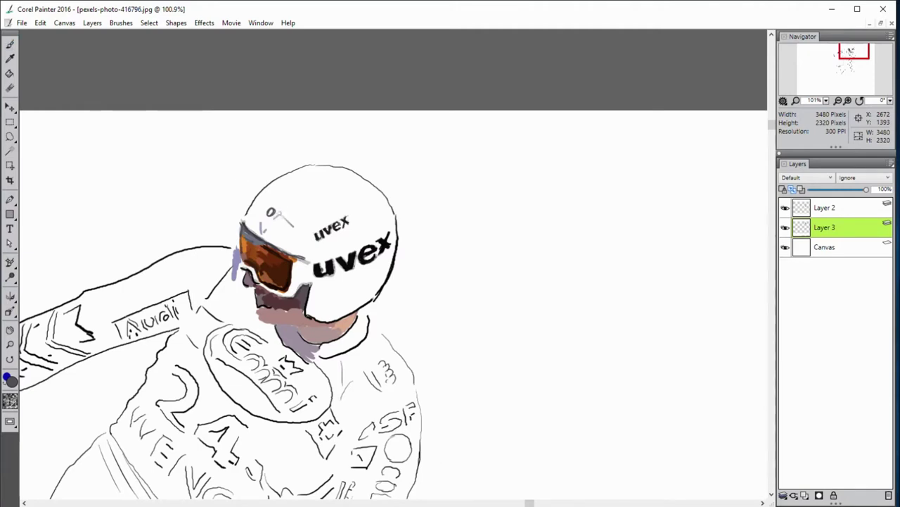
left_click_drag(279, 211, 283, 221)
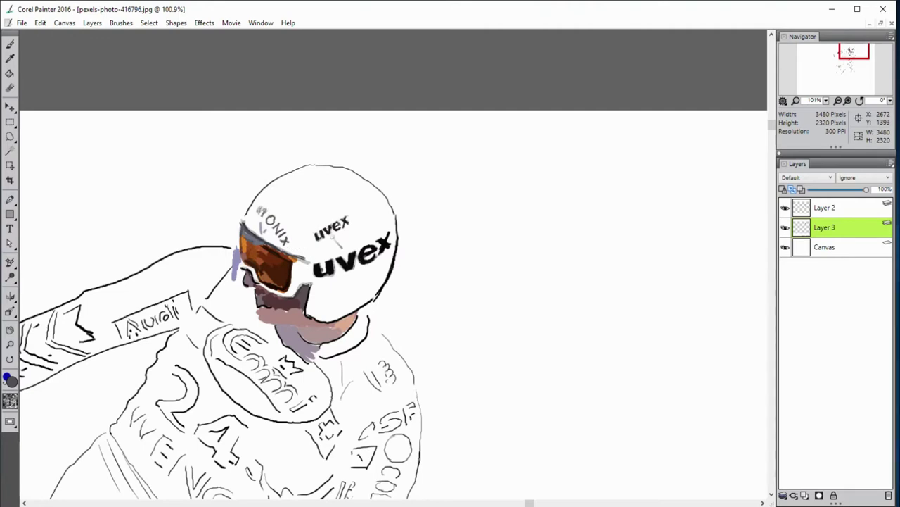
left_click_drag(259, 210, 264, 215)
left_click_drag(255, 216, 283, 209)
mouse_move(324, 344)
left_mouse_down()
mouse_move(352, 336)
mouse_move(366, 313)
mouse_move(356, 342)
mouse_move(328, 344)
mouse_move(358, 333)
mouse_move(328, 356)
left_mouse_up()
- Paint the goggle frame white, extending it toward the uvex lettering
left_click(665, 263, "alt")
mouse_move(310, 267)
left_mouse_down()
mouse_move(299, 283)
mouse_move(329, 277)
mouse_move(318, 310)
left_mouse_up()
left_click(485, 302, "alt")
left_click(543, 311, "alt")
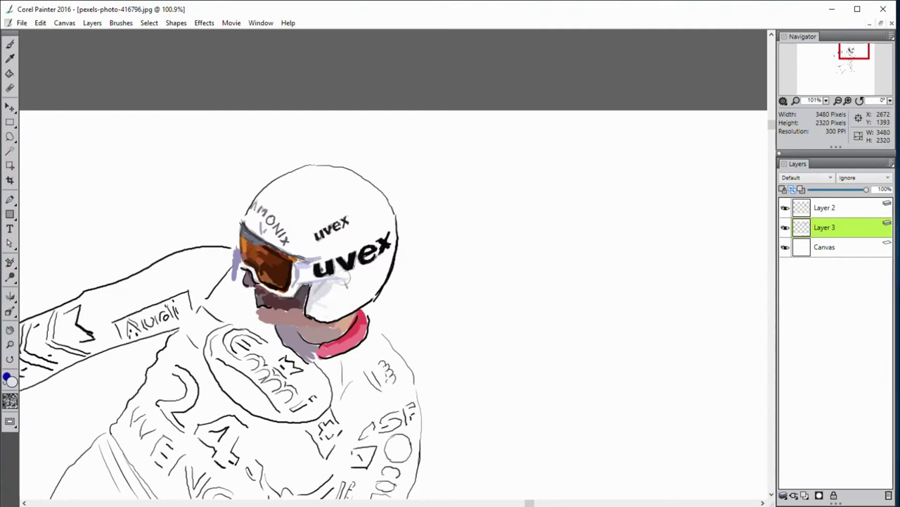
- Shade the helmet, chin, and neck in light blue-grey and grey tones
mouse_move(332, 278)
left_mouse_down()
mouse_move(348, 280)
mouse_move(322, 266)
mouse_move(356, 261)
left_mouse_up()
left_click(342, 264, "alt")
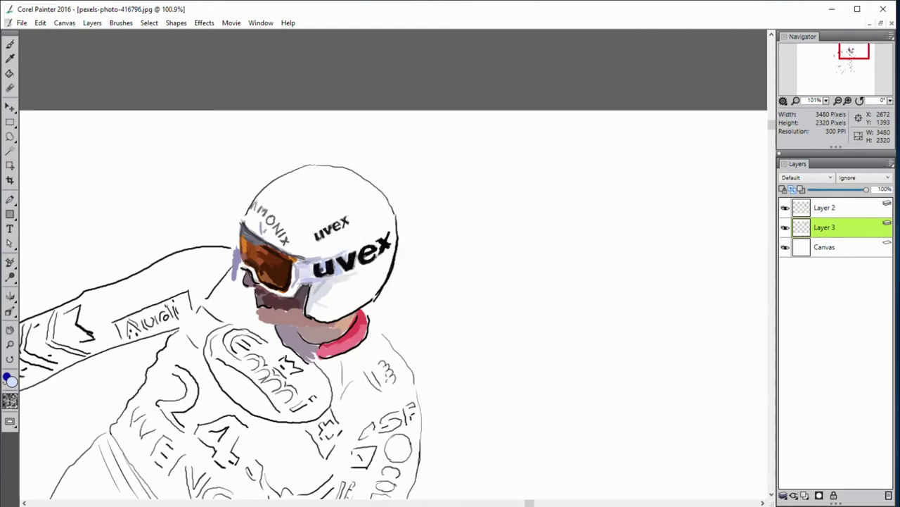
left_click(329, 300, "alt")
left_click_drag(313, 309, 341, 308)
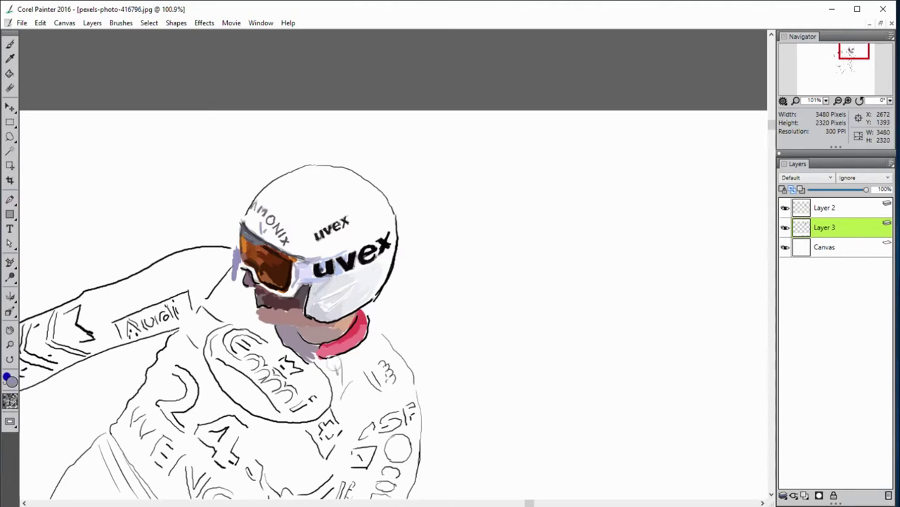
left_click_drag(348, 349, 341, 398)
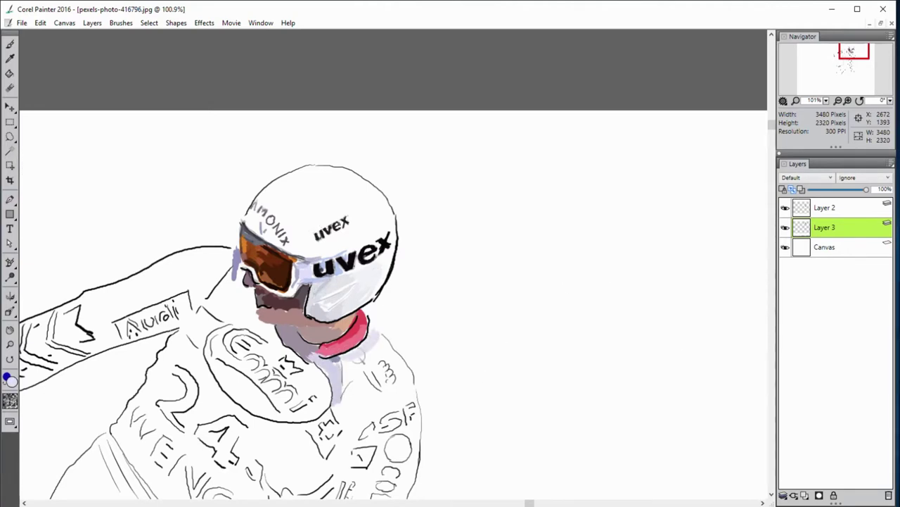
- Fill the upper arm with lavender
mouse_move(130, 285)
left_mouse_down()
mouse_move(232, 254)
mouse_move(77, 320)
left_mouse_up()
left_click_drag(159, 264, 95, 296)
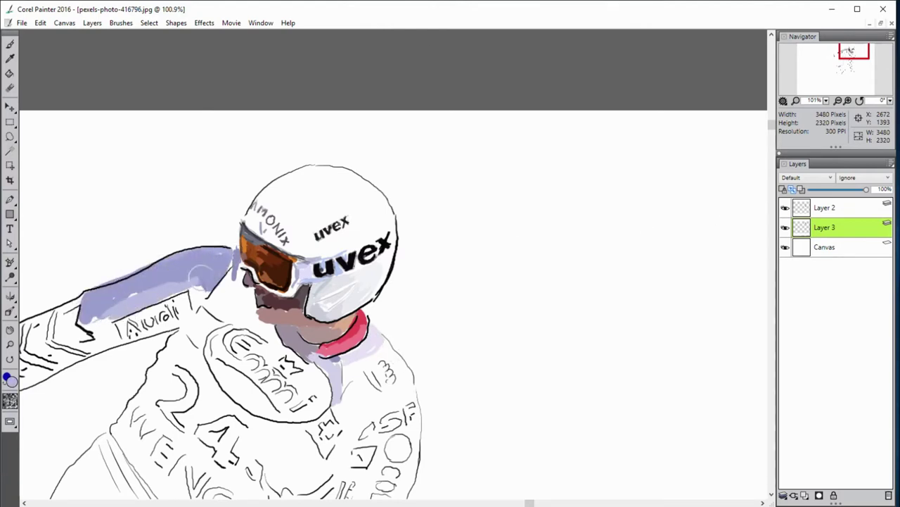
mouse_move(95, 334)
left_mouse_down()
mouse_move(309, 172)
mouse_move(351, 201)
left_mouse_up()
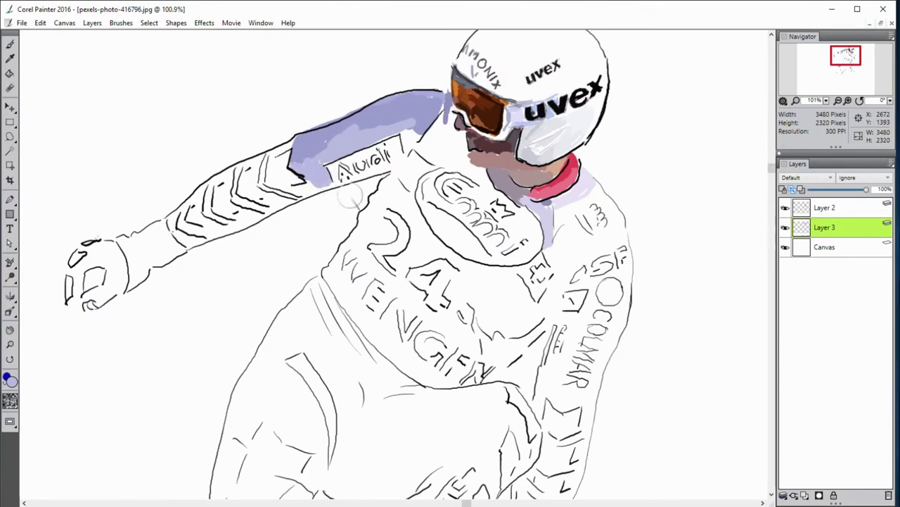
- Darken the sleeve patch purple and fill the sleeve chevrons beside the Audi patch dark red
mouse_move(289, 190)
left_mouse_down()
mouse_move(338, 193)
mouse_move(336, 168)
mouse_move(373, 154)
mouse_move(353, 164)
mouse_move(374, 168)
mouse_move(345, 177)
left_mouse_up()
left_click(331, 176, "alt")
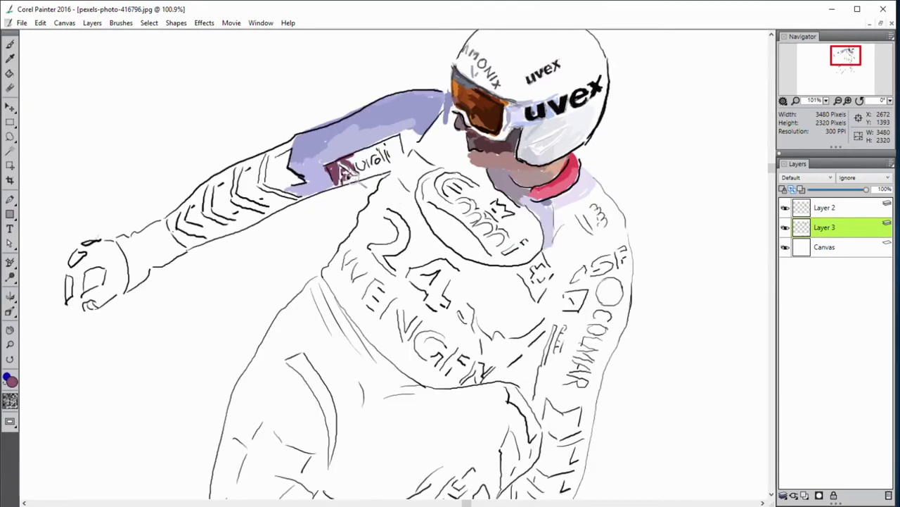
mouse_move(356, 180)
left_mouse_down()
mouse_move(406, 152)
mouse_move(399, 160)
mouse_move(374, 148)
mouse_move(378, 169)
left_mouse_up()
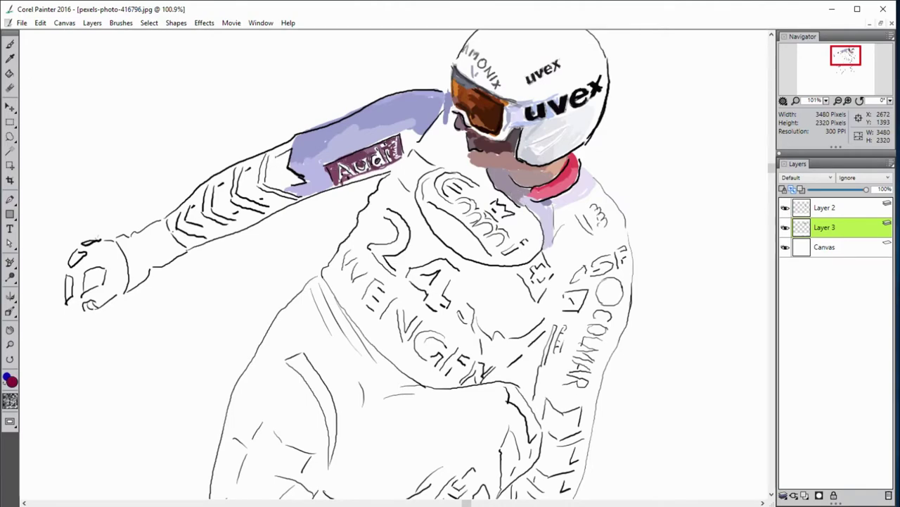
mouse_move(264, 187)
left_mouse_down()
mouse_move(288, 151)
mouse_move(271, 179)
mouse_move(303, 179)
mouse_move(270, 186)
mouse_move(288, 180)
left_mouse_up()
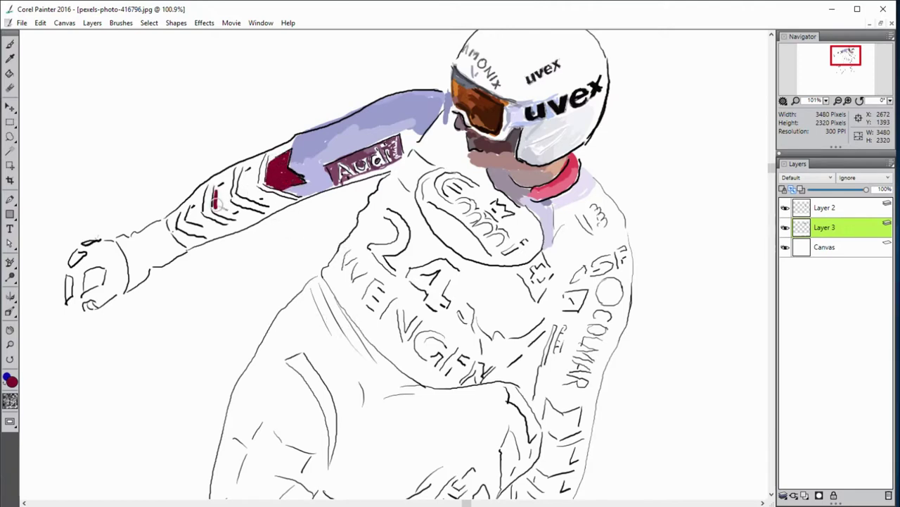
mouse_move(220, 208)
left_mouse_down()
mouse_move(226, 185)
mouse_move(218, 199)
mouse_move(225, 215)
mouse_move(244, 180)
mouse_move(261, 175)
mouse_move(244, 180)
mouse_move(257, 199)
left_mouse_up()
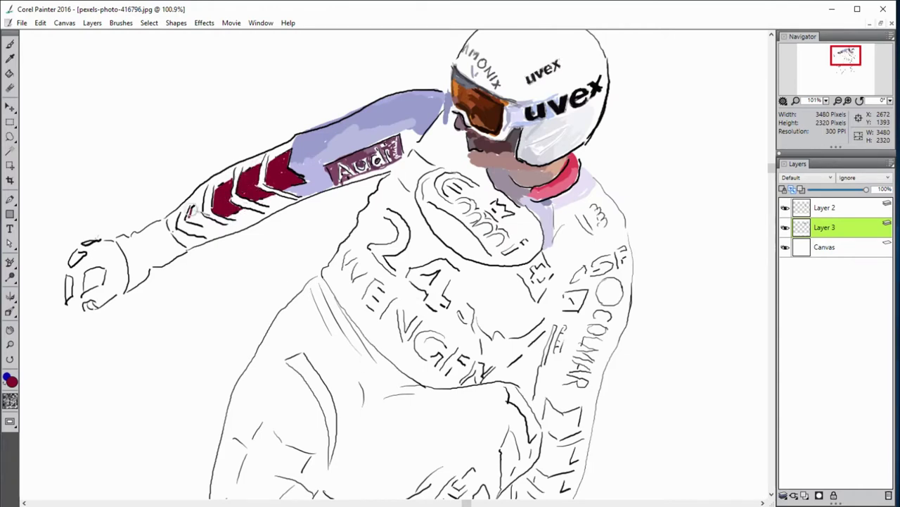
mouse_move(200, 210)
left_mouse_down()
mouse_move(191, 215)
mouse_move(204, 210)
mouse_move(226, 223)
mouse_move(192, 220)
mouse_move(174, 229)
mouse_move(187, 237)
left_mouse_up()
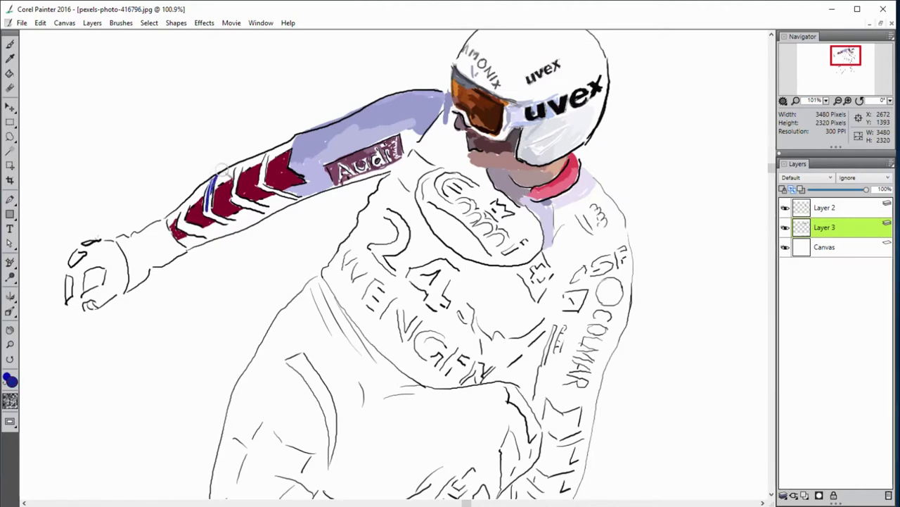
- Paint blue stripes along each sleeve chevron, down to the lowest one
mouse_move(213, 174)
left_mouse_down()
mouse_move(207, 208)
mouse_move(184, 220)
left_mouse_up()
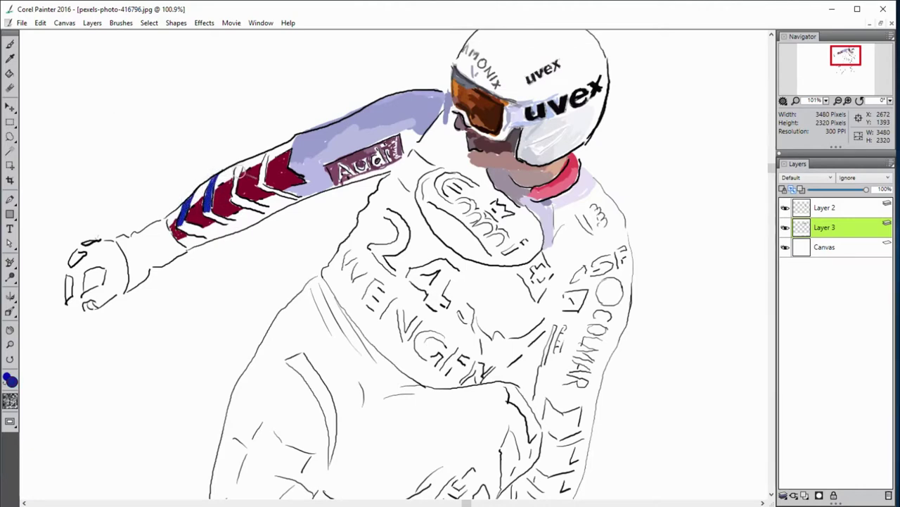
left_click_drag(244, 163, 237, 182)
left_click_drag(271, 149, 261, 185)
mouse_move(180, 219)
left_mouse_down()
mouse_move(210, 234)
mouse_move(238, 231)
mouse_move(255, 226)
mouse_move(238, 203)
mouse_move(282, 213)
mouse_move(281, 222)
mouse_move(279, 185)
mouse_move(303, 199)
left_mouse_up()
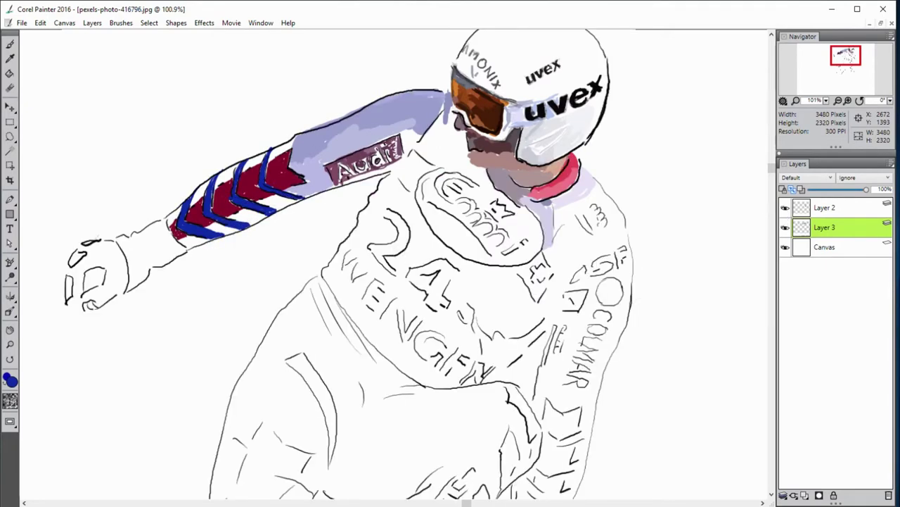
- Paint the wrist cuff and glove shading grey, plus dark grey strokes on the upper sleeve
mouse_move(137, 240)
left_mouse_down()
mouse_move(166, 223)
mouse_move(160, 246)
mouse_move(179, 260)
mouse_move(144, 253)
mouse_move(172, 264)
mouse_move(131, 271)
mouse_move(141, 288)
mouse_move(159, 275)
mouse_move(120, 242)
mouse_move(98, 242)
left_mouse_up()
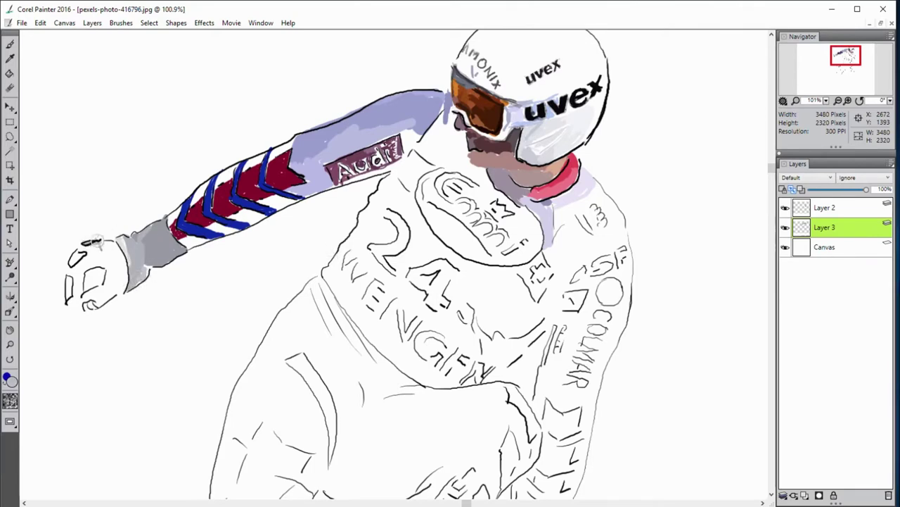
mouse_move(68, 275)
left_mouse_down()
mouse_move(77, 296)
mouse_move(100, 285)
left_mouse_up()
mouse_move(105, 243)
left_mouse_down()
mouse_move(119, 261)
mouse_move(107, 301)
left_mouse_up()
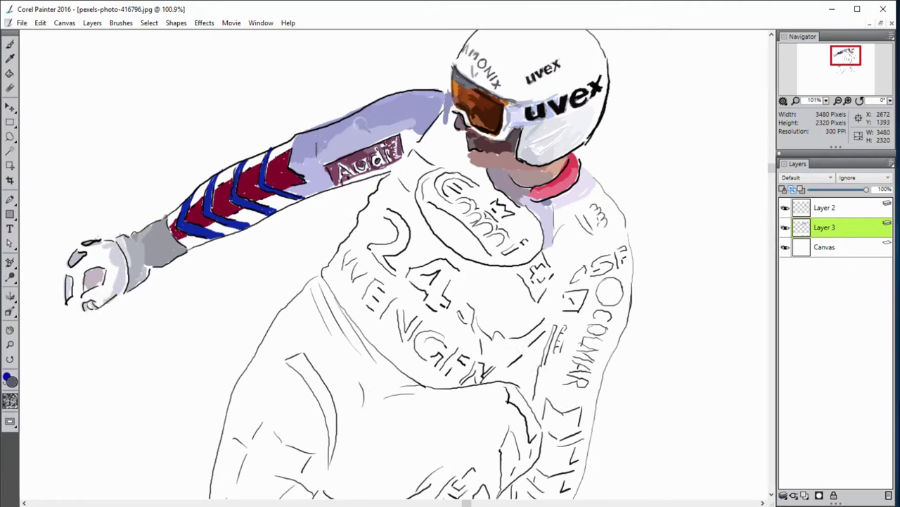
mouse_move(357, 120)
left_mouse_down()
mouse_move(370, 144)
mouse_move(377, 134)
mouse_move(365, 131)
left_mouse_up()
- Undo the grey sleeve strokes and paint dark red and lavender below the Audi patch
key("ctrl+z")
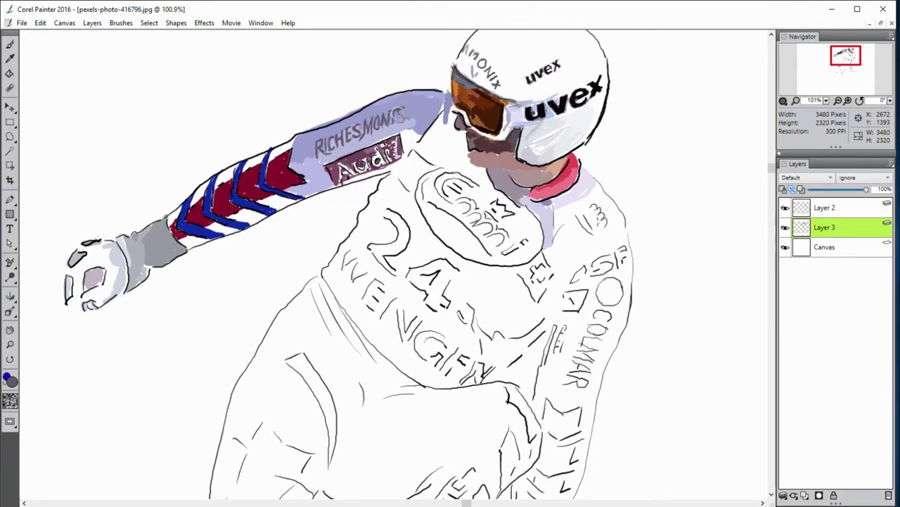
mouse_move(416, 151)
left_mouse_down()
mouse_move(405, 163)
mouse_move(406, 187)
mouse_move(435, 168)
mouse_move(344, 182)
left_mouse_up()
left_click(613, 203, "alt")
mouse_move(393, 164)
left_mouse_down()
mouse_move(366, 189)
mouse_move(402, 140)
mouse_move(391, 169)
left_mouse_up()
- Shade the neck gap and paint dark mauve down the shoulder beside the bib
mouse_move(447, 116)
left_mouse_down()
mouse_move(450, 130)
mouse_move(422, 163)
left_mouse_up()
mouse_move(465, 128)
left_mouse_down()
mouse_move(448, 159)
mouse_move(450, 172)
mouse_move(457, 169)
left_mouse_up()
mouse_move(394, 172)
left_mouse_down()
mouse_move(412, 204)
mouse_move(407, 220)
left_mouse_up()
left_click_drag(388, 180, 344, 250)
left_click(355, 240, "alt")
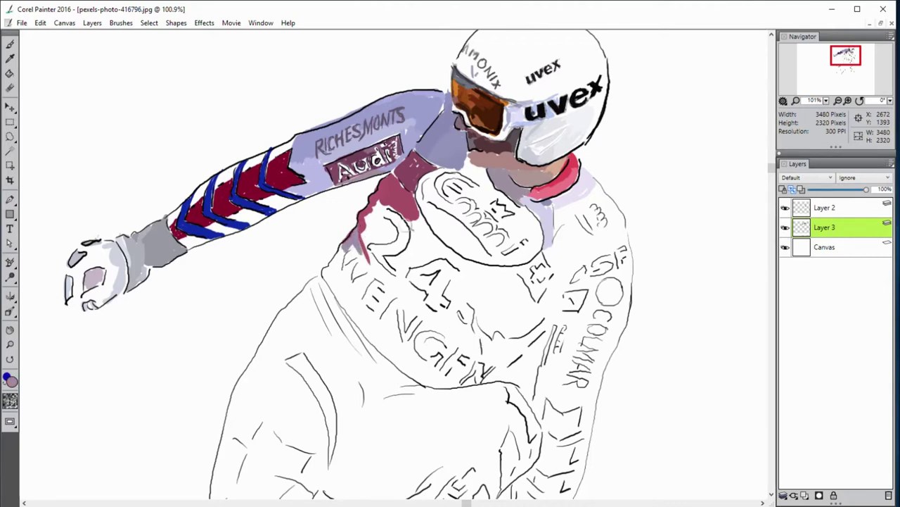
- Paint dark mauve and red around the number 2 on the bib
mouse_move(373, 219)
left_mouse_down()
mouse_move(398, 239)
mouse_move(363, 239)
mouse_move(386, 202)
mouse_move(427, 229)
mouse_move(422, 240)
mouse_move(365, 246)
mouse_move(387, 276)
mouse_move(414, 268)
mouse_move(398, 283)
mouse_move(415, 286)
mouse_move(421, 248)
left_mouse_up()
mouse_move(422, 212)
left_mouse_down()
mouse_move(436, 249)
mouse_move(478, 273)
mouse_move(520, 317)
left_mouse_up()
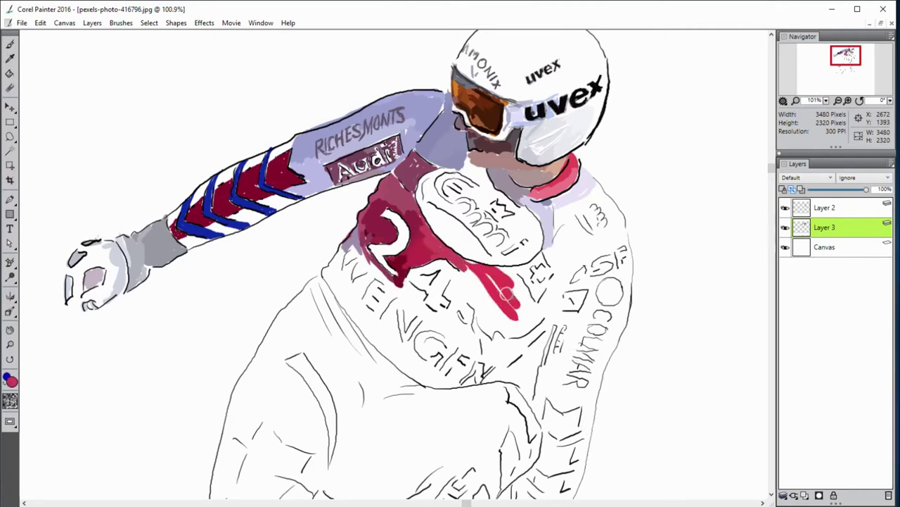
left_click_drag(501, 287, 524, 313)
mouse_move(465, 266)
left_mouse_down()
mouse_move(450, 292)
mouse_move(478, 281)
mouse_move(511, 315)
left_mouse_up()
mouse_move(489, 282)
left_mouse_down()
mouse_move(538, 325)
mouse_move(552, 313)
mouse_move(505, 343)
mouse_move(475, 301)
mouse_move(457, 302)
mouse_move(450, 324)
mouse_move(475, 338)
mouse_move(459, 345)
mouse_move(479, 352)
mouse_move(466, 347)
left_mouse_up()
left_click(537, 316, "alt")
- Deepen the red below the 4, darken the bib's left edge, and shade the logo oval purple
mouse_move(457, 316)
left_mouse_down()
mouse_move(468, 335)
mouse_move(405, 290)
mouse_move(402, 277)
mouse_move(424, 296)
left_mouse_up()
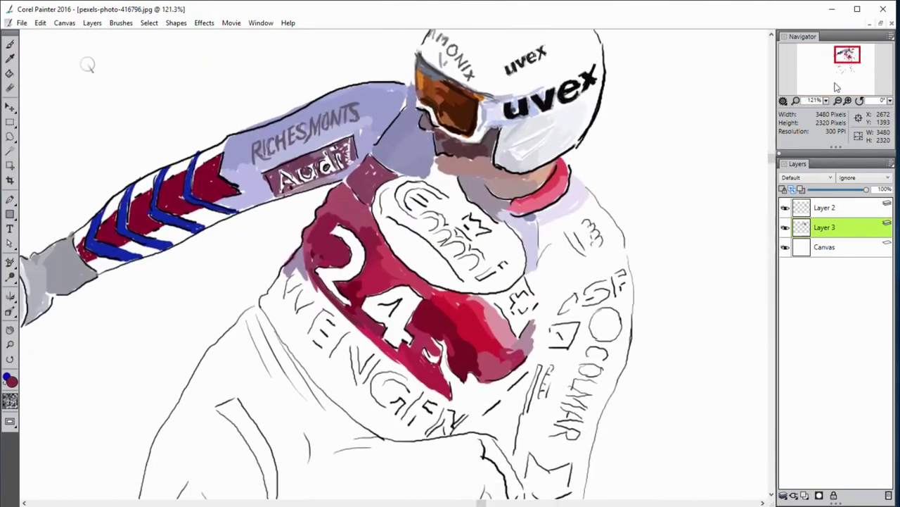
mouse_move(394, 188)
left_mouse_down()
mouse_move(384, 213)
mouse_move(473, 285)
mouse_move(513, 265)
left_mouse_up()
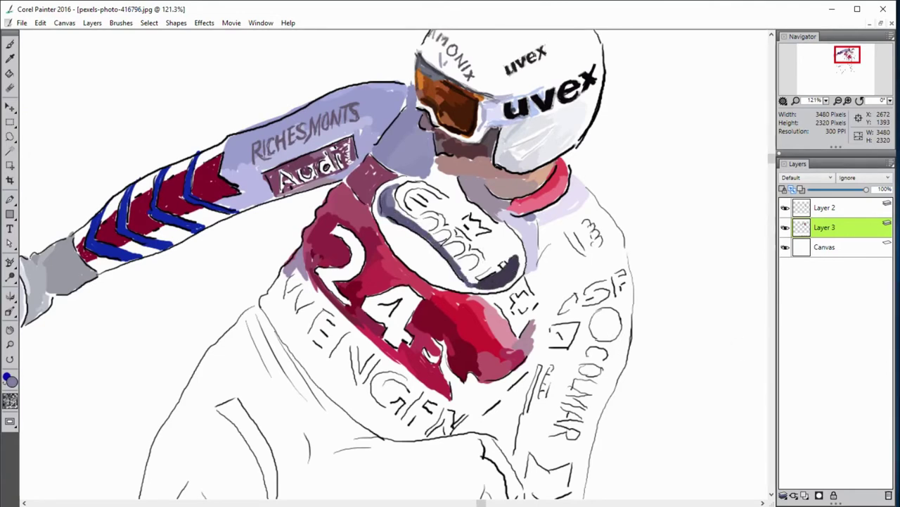
mouse_move(492, 237)
left_mouse_down()
mouse_move(485, 254)
mouse_move(501, 246)
mouse_move(472, 276)
mouse_move(508, 256)
mouse_move(471, 283)
mouse_move(500, 232)
mouse_move(520, 250)
mouse_move(502, 264)
left_mouse_up()
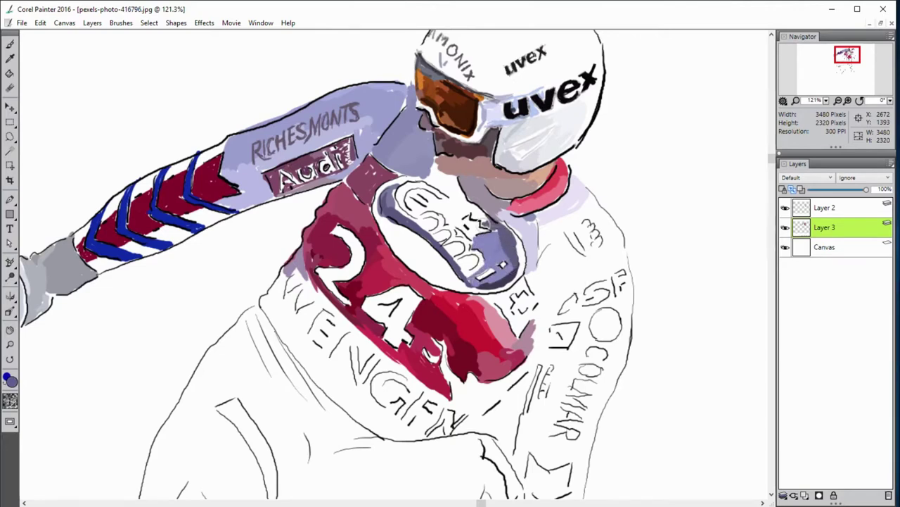
- Brush dark blue-grey over the bib's oval logo around the white 'emmi' lettering
mouse_move(482, 220)
left_mouse_down()
mouse_move(454, 188)
mouse_move(408, 209)
left_mouse_up()
left_click_drag(411, 177, 392, 197)
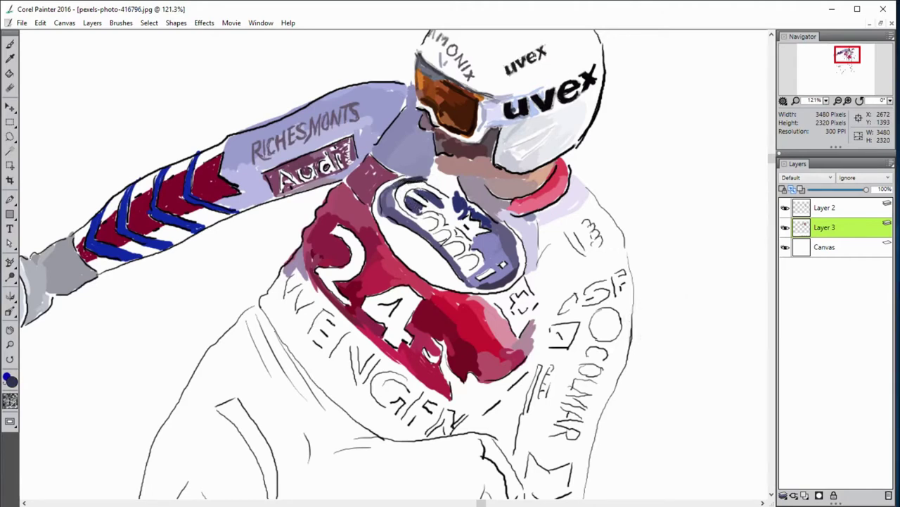
left_click_drag(423, 177, 453, 182)
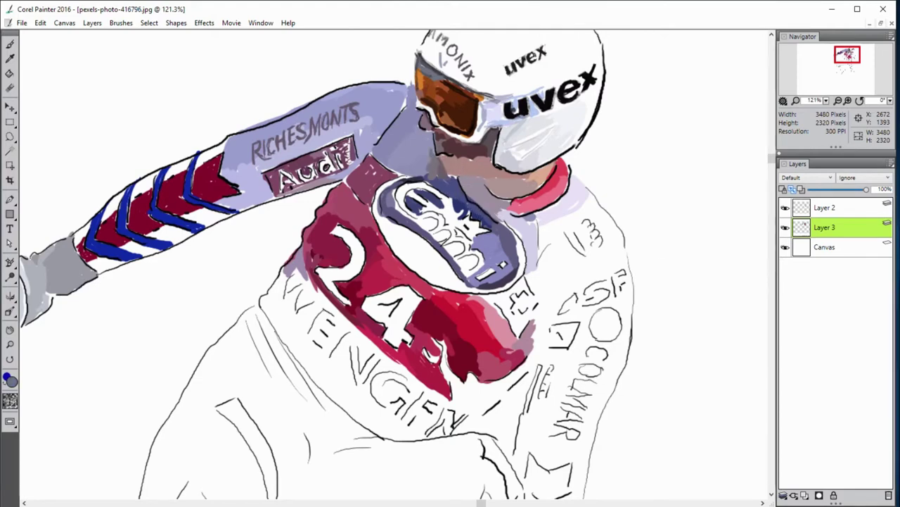
mouse_move(458, 167)
left_mouse_down()
mouse_move(465, 216)
mouse_move(485, 239)
mouse_move(429, 213)
mouse_move(442, 202)
mouse_move(461, 218)
mouse_move(455, 248)
mouse_move(465, 266)
left_mouse_up()
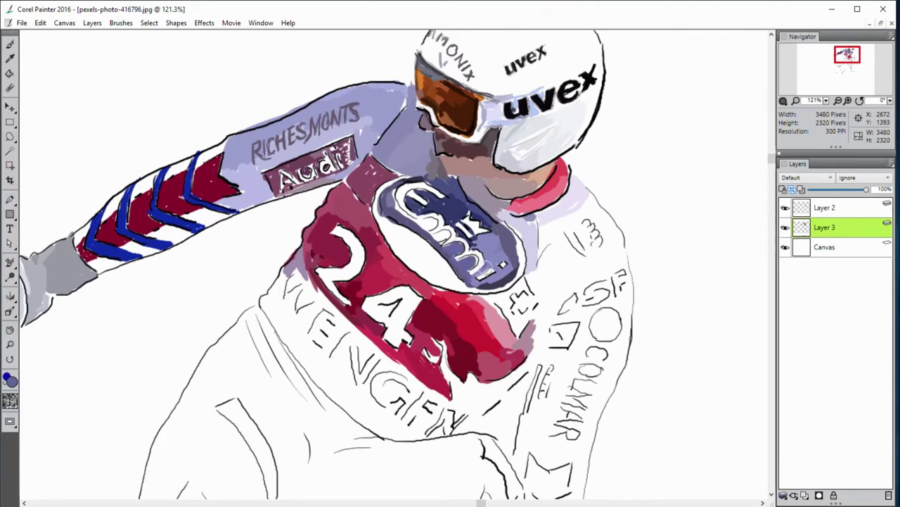
left_click_drag(428, 227, 440, 236)
mouse_move(402, 209)
left_mouse_down()
mouse_move(407, 192)
mouse_move(407, 200)
left_mouse_up()
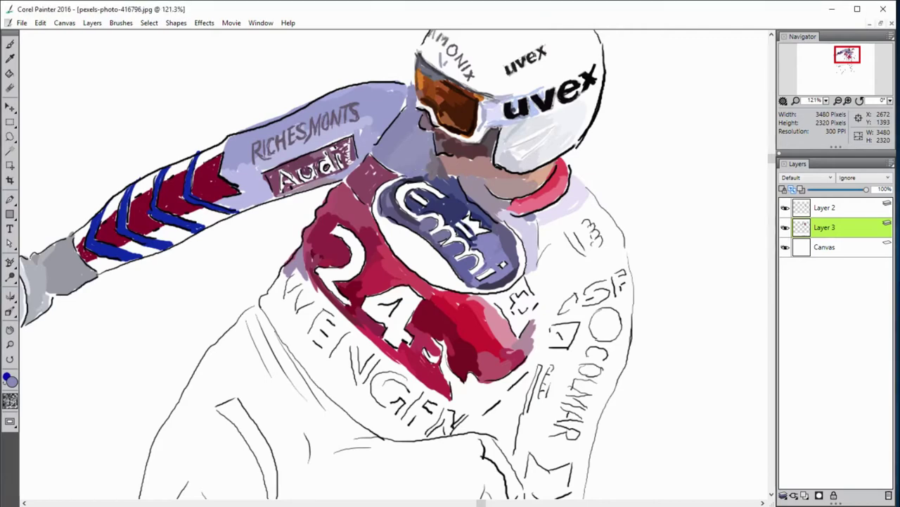
- Zoomed in, paint four blue rings and a badge outline over the 133 on the chest
scroll(419, 162, "up", 5)
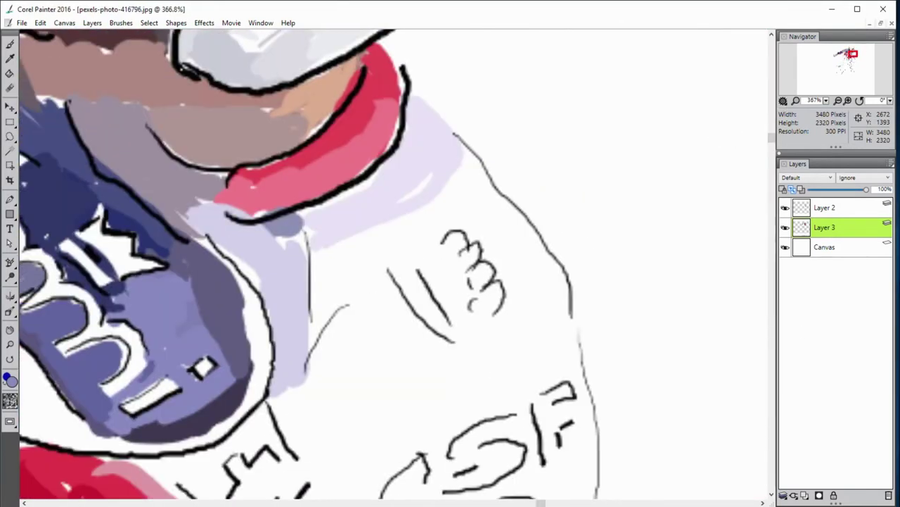
mouse_move(463, 232)
left_mouse_down()
mouse_move(450, 259)
mouse_move(472, 248)
mouse_move(498, 299)
left_mouse_up()
left_click_drag(422, 273, 456, 321)
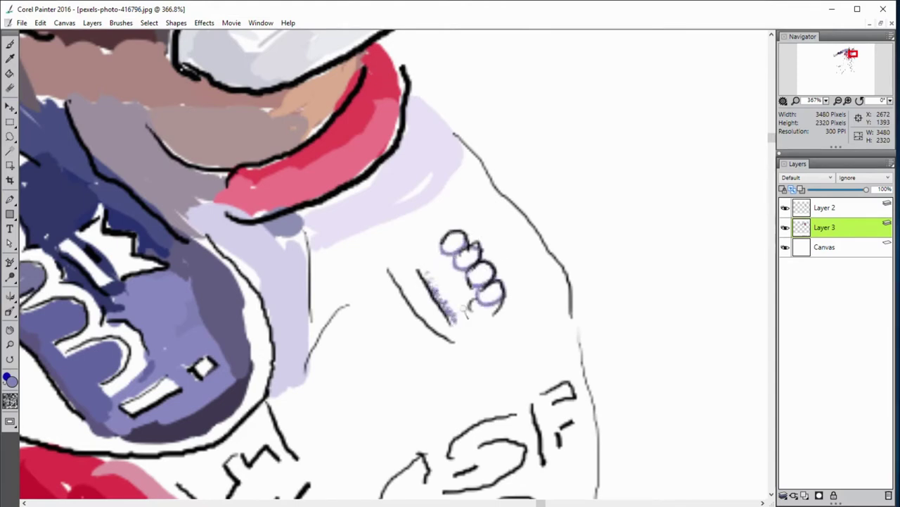
left_click_drag(415, 260, 456, 343)
left_click_drag(387, 266, 477, 209)
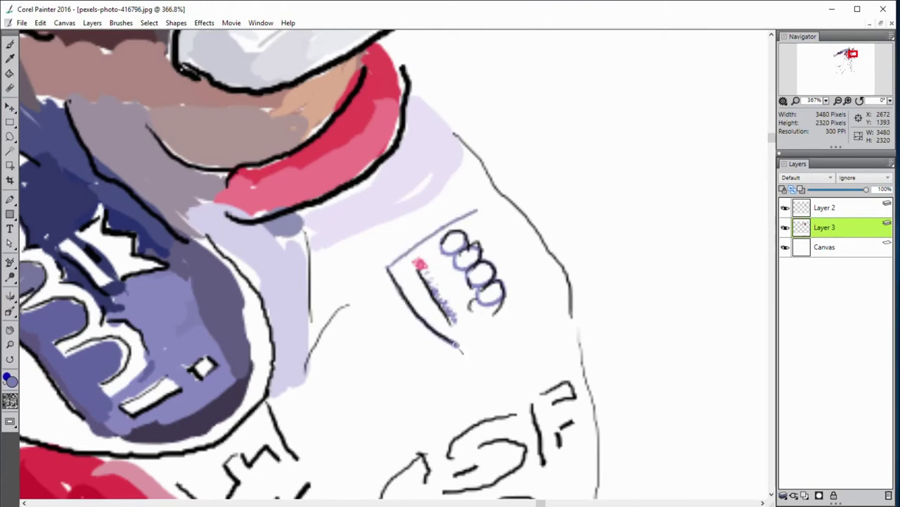
- Paint a red patch beside the bib and red edging along the oval's lower edge
key("ctrl+minus")
left_click(852, 63)
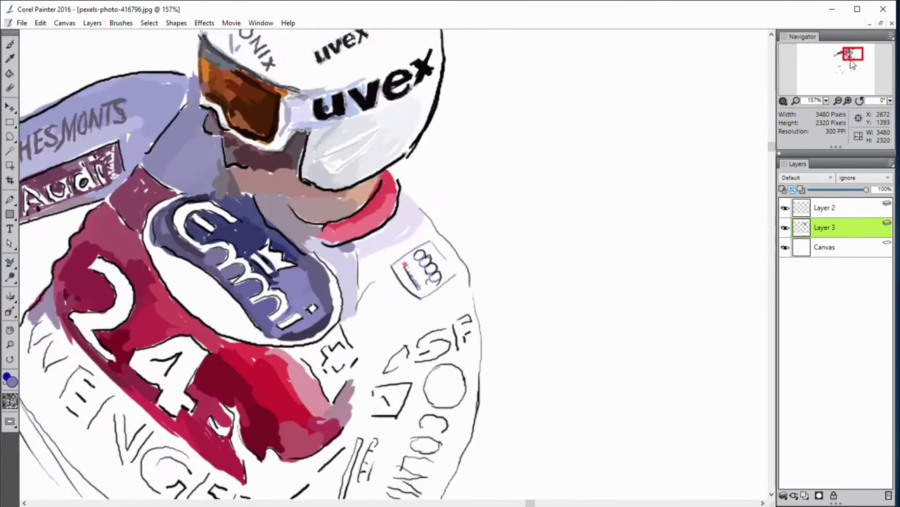
left_click_drag(852, 63, 848, 66)
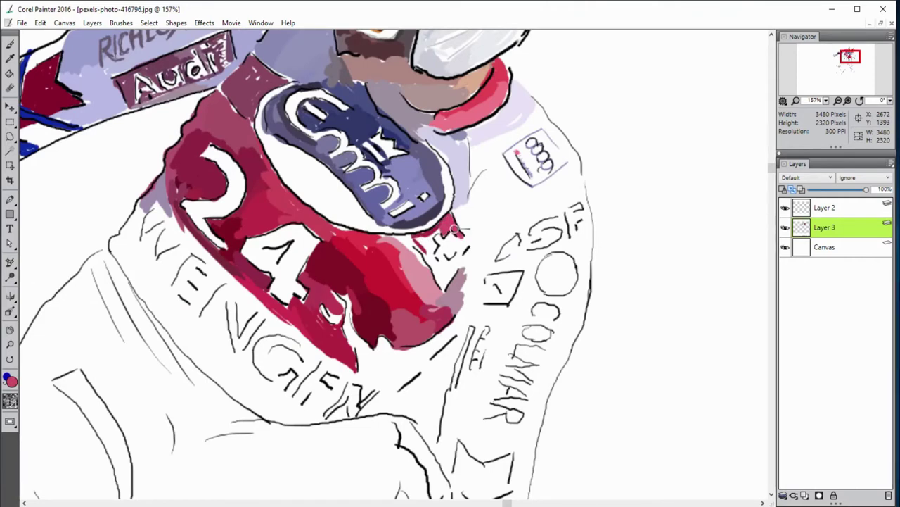
mouse_move(454, 229)
left_mouse_down()
mouse_move(463, 251)
mouse_move(449, 283)
mouse_move(437, 230)
left_mouse_up()
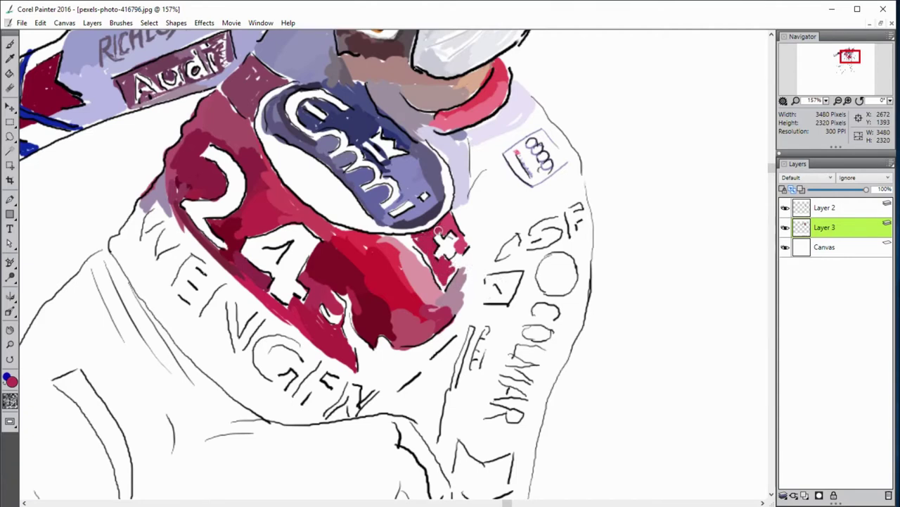
left_click_drag(271, 141, 362, 218)
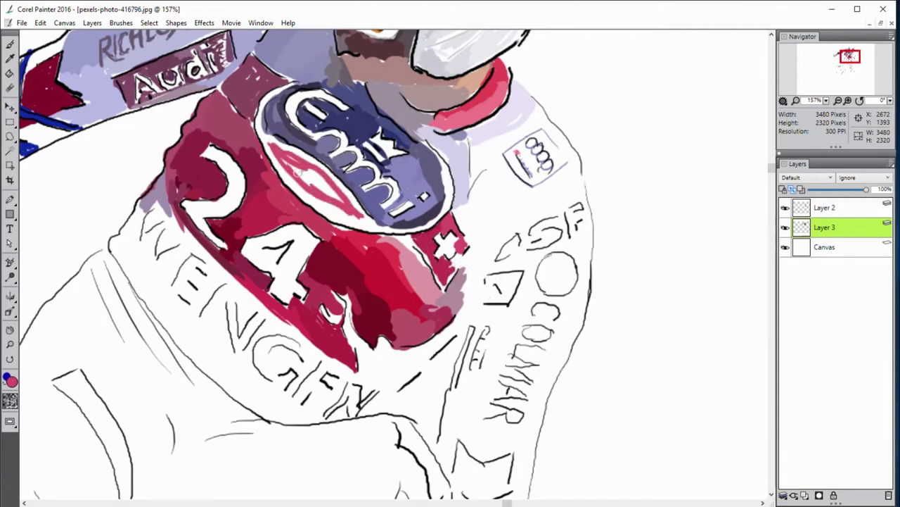
mouse_move(309, 193)
left_mouse_down()
mouse_move(280, 160)
mouse_move(330, 211)
mouse_move(372, 225)
mouse_move(281, 149)
mouse_move(319, 174)
left_mouse_up()
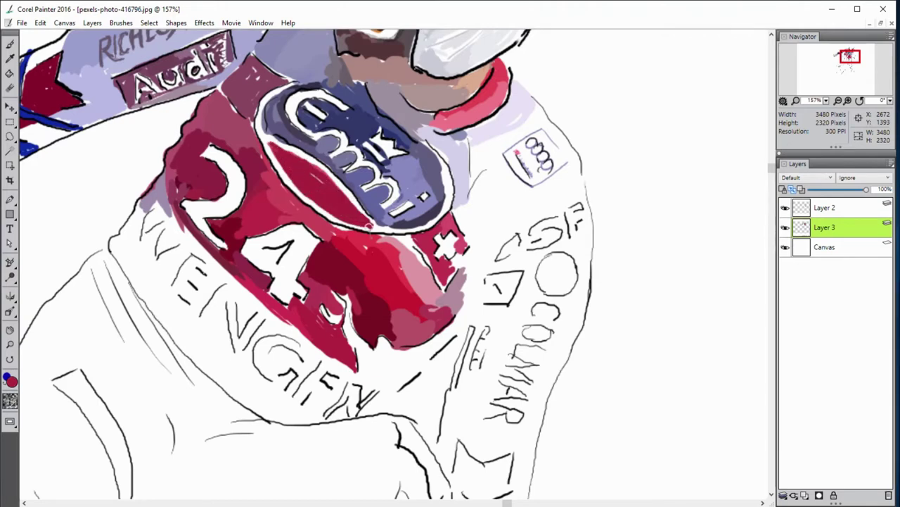
key("ctrl+minus")
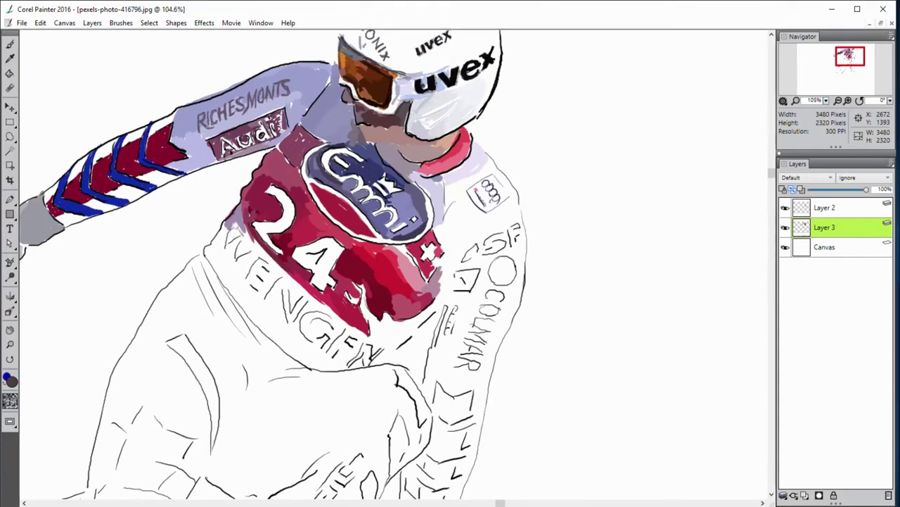
- Ink the WENGEN lettering bold and dark on the jacket
mouse_move(225, 224)
left_mouse_down()
mouse_move(252, 261)
mouse_move(245, 280)
mouse_move(261, 290)
left_mouse_up()
mouse_move(256, 258)
left_mouse_down()
mouse_move(276, 271)
mouse_move(246, 282)
mouse_move(266, 270)
left_mouse_up()
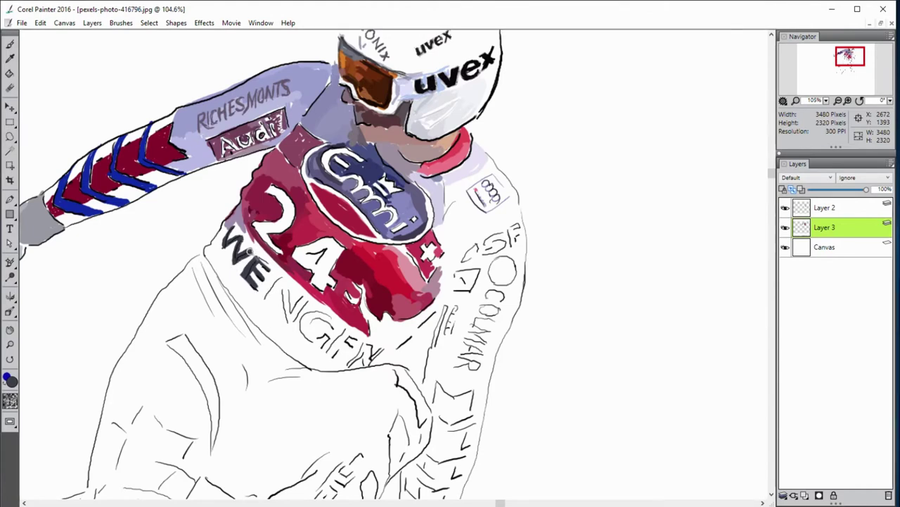
mouse_move(256, 258)
left_mouse_down()
mouse_move(232, 246)
mouse_move(223, 223)
mouse_move(246, 222)
left_mouse_up()
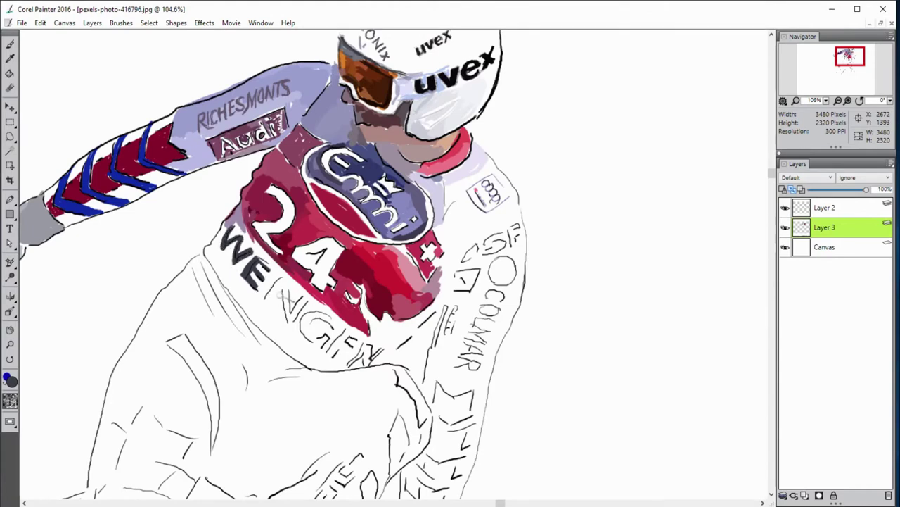
mouse_move(275, 273)
left_mouse_down()
mouse_move(273, 300)
mouse_move(274, 287)
mouse_move(303, 285)
mouse_move(270, 307)
mouse_move(299, 322)
mouse_move(300, 296)
mouse_move(304, 339)
mouse_move(329, 344)
left_mouse_up()
mouse_move(318, 313)
left_mouse_down()
mouse_move(307, 331)
mouse_move(339, 322)
mouse_move(334, 355)
mouse_move(367, 339)
mouse_move(334, 356)
mouse_move(362, 350)
mouse_move(351, 363)
mouse_move(370, 363)
left_mouse_up()
mouse_move(373, 344)
left_mouse_down()
mouse_move(367, 366)
mouse_move(371, 345)
mouse_move(377, 365)
left_mouse_up()
- Shade below the red bib patch with pale lavender
left_click_drag(375, 321, 398, 337)
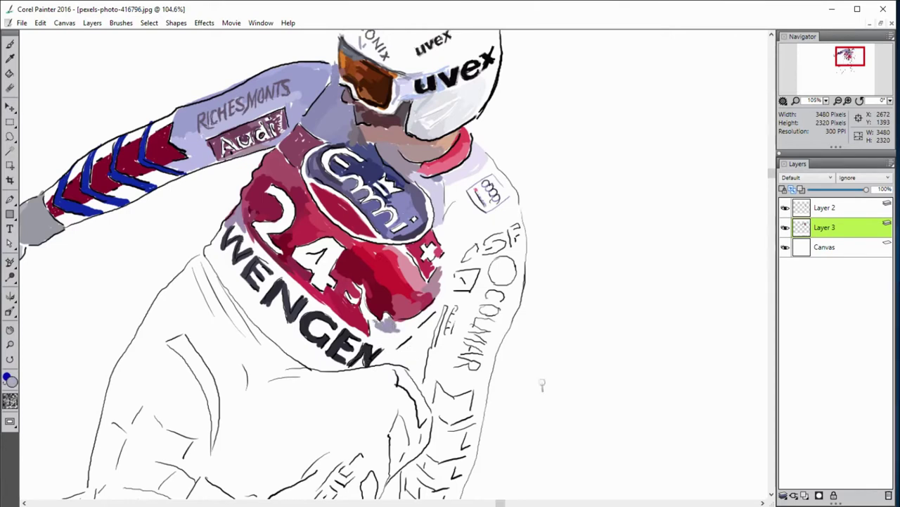
left_click_drag(356, 285, 371, 313)
mouse_move(360, 308)
left_mouse_down()
mouse_move(383, 339)
mouse_move(435, 330)
mouse_move(428, 348)
left_mouse_up()
left_click_drag(384, 316, 407, 330)
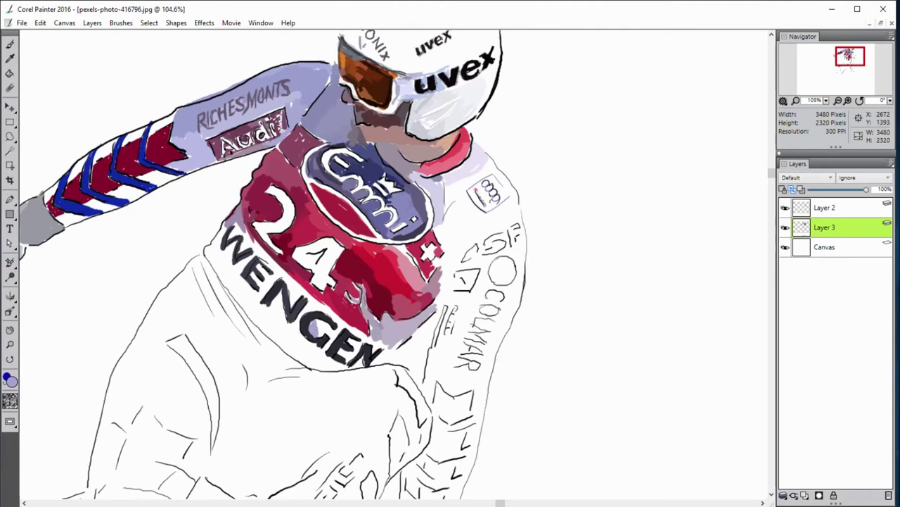
- Sample dark navy to outline under the emmi oval, then shade the neck brown
left_click(298, 172, "alt")
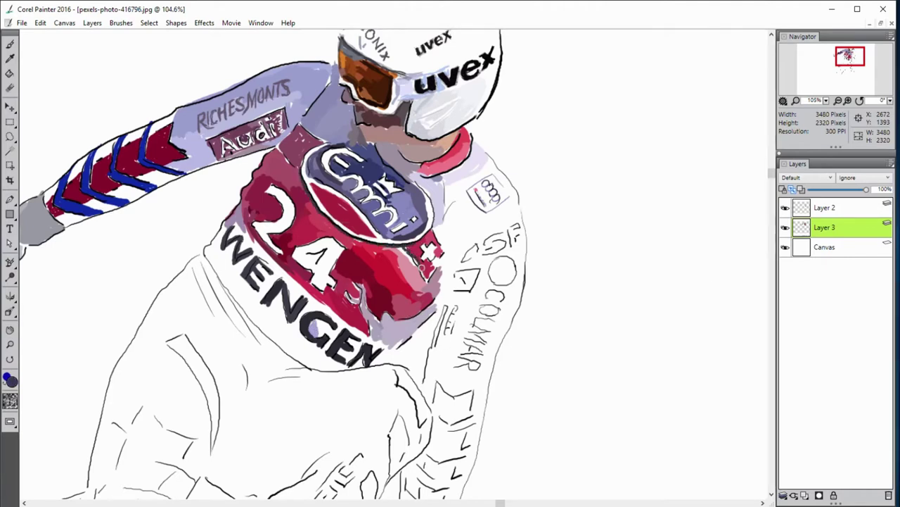
mouse_move(424, 278)
left_mouse_down()
mouse_move(406, 247)
mouse_move(429, 280)
left_mouse_up()
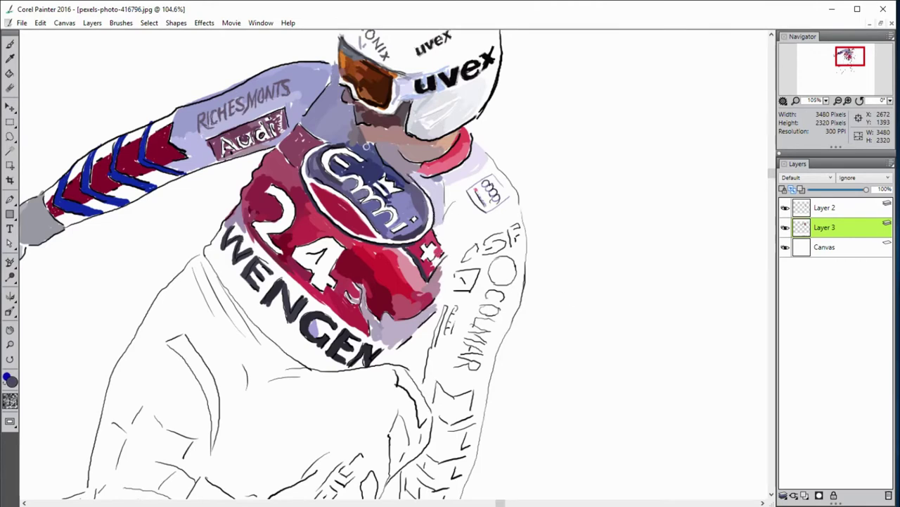
left_click_drag(365, 144, 373, 134)
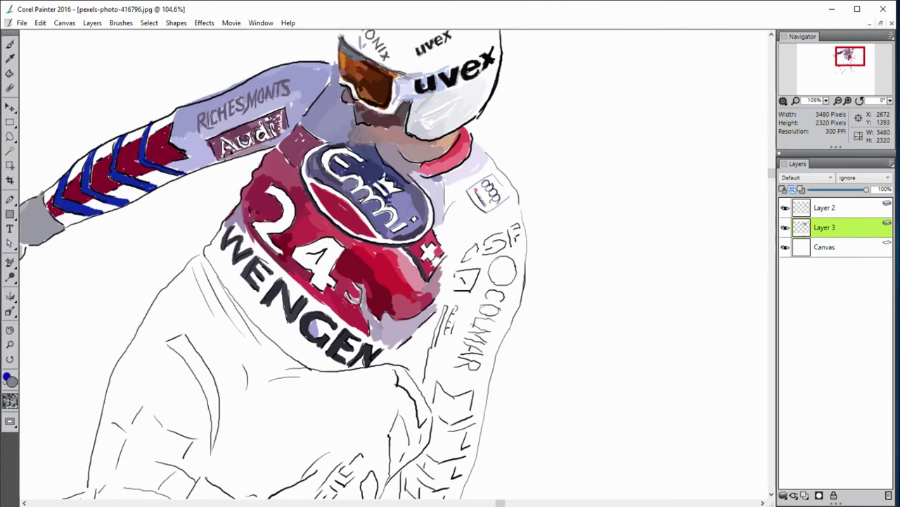
- Paint the SF logo and the small triangle beneath it red
left_click_drag(475, 248, 470, 260)
mouse_move(501, 235)
left_mouse_down()
mouse_move(485, 262)
mouse_move(515, 232)
mouse_move(511, 245)
left_mouse_up()
mouse_move(473, 271)
left_mouse_down()
mouse_move(455, 298)
mouse_move(446, 342)
left_mouse_up()
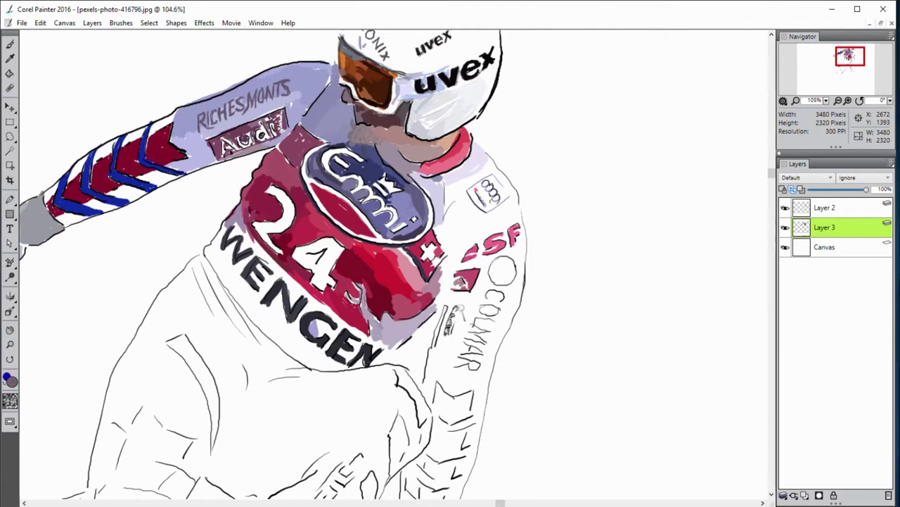
- Darken the sleeve's circle emblem and ink the COLMAR letters in dark grey
left_click_drag(445, 311, 432, 352)
mouse_move(501, 258)
left_mouse_down()
mouse_move(516, 286)
mouse_move(486, 304)
mouse_move(513, 307)
left_mouse_up()
mouse_move(487, 312)
left_mouse_down()
mouse_move(475, 324)
mouse_move(490, 318)
mouse_move(497, 329)
mouse_move(463, 353)
mouse_move(457, 373)
mouse_move(466, 374)
left_mouse_up()
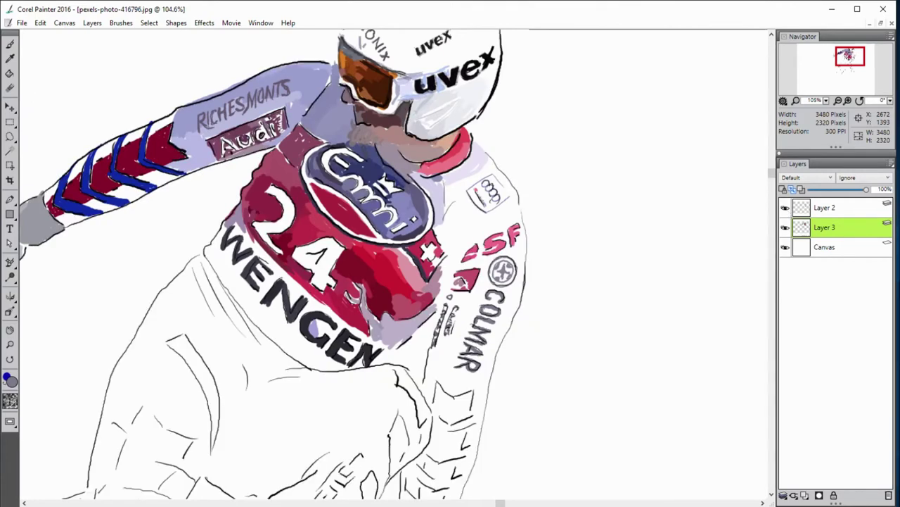
left_click_drag(542, 179, 537, 197)
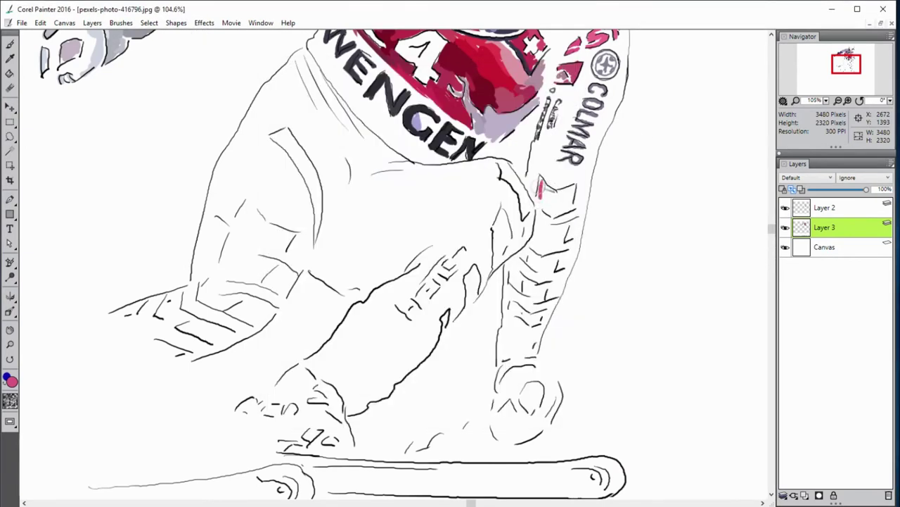
- Paint pink forearm chevrons crossed by dark and blue-violet chevron strokes
mouse_move(540, 184)
left_mouse_down()
mouse_move(571, 211)
mouse_move(559, 193)
mouse_move(539, 248)
mouse_move(567, 224)
mouse_move(539, 268)
mouse_move(559, 271)
mouse_move(547, 269)
mouse_move(529, 299)
mouse_move(546, 302)
mouse_move(549, 294)
mouse_move(538, 296)
mouse_move(542, 331)
left_mouse_up()
left_click(538, 243, "alt")
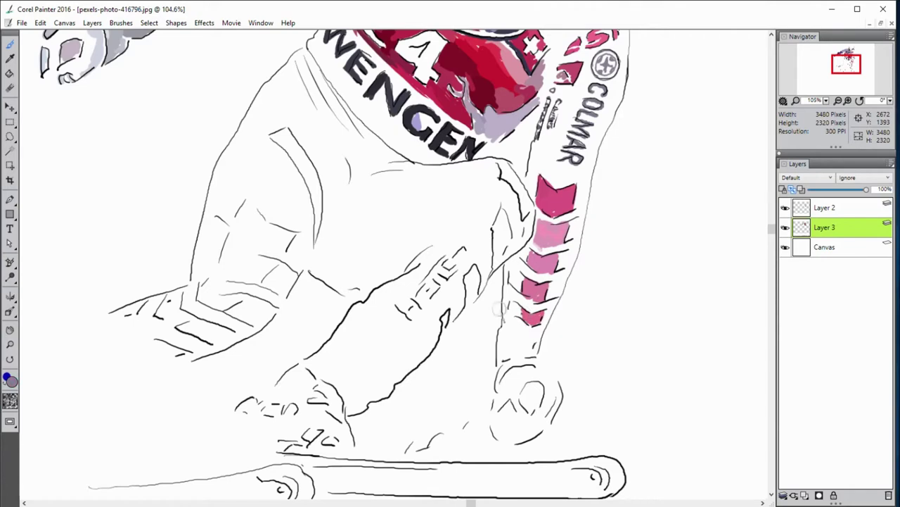
mouse_move(508, 285)
left_mouse_down()
mouse_move(536, 309)
mouse_move(551, 305)
left_mouse_up()
mouse_move(509, 257)
left_mouse_down()
mouse_move(550, 278)
mouse_move(525, 270)
mouse_move(539, 281)
mouse_move(574, 266)
left_mouse_up()
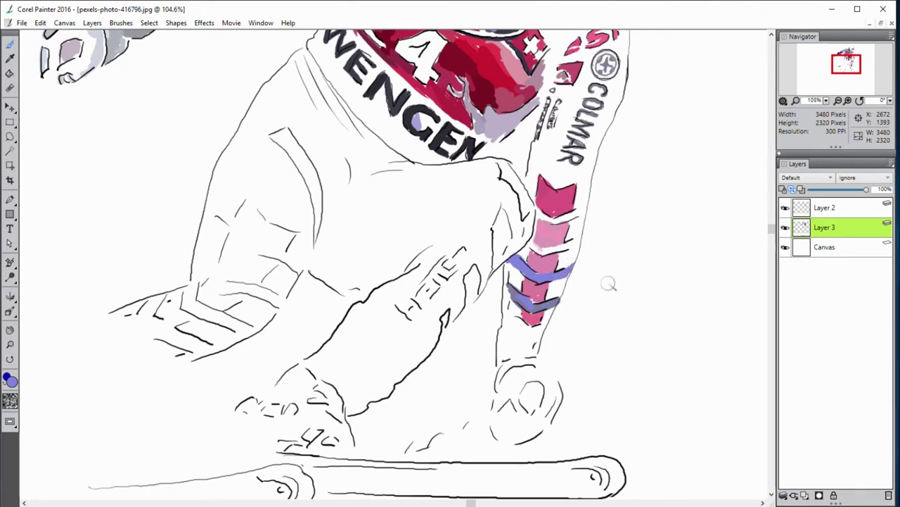
- Shade the forearm edge and cuff dark grey, with a lavender chevron above
mouse_move(511, 256)
left_mouse_down()
mouse_move(504, 319)
mouse_move(542, 341)
mouse_move(501, 354)
left_mouse_up()
mouse_move(500, 314)
left_mouse_down()
mouse_move(519, 347)
mouse_move(501, 361)
left_mouse_up()
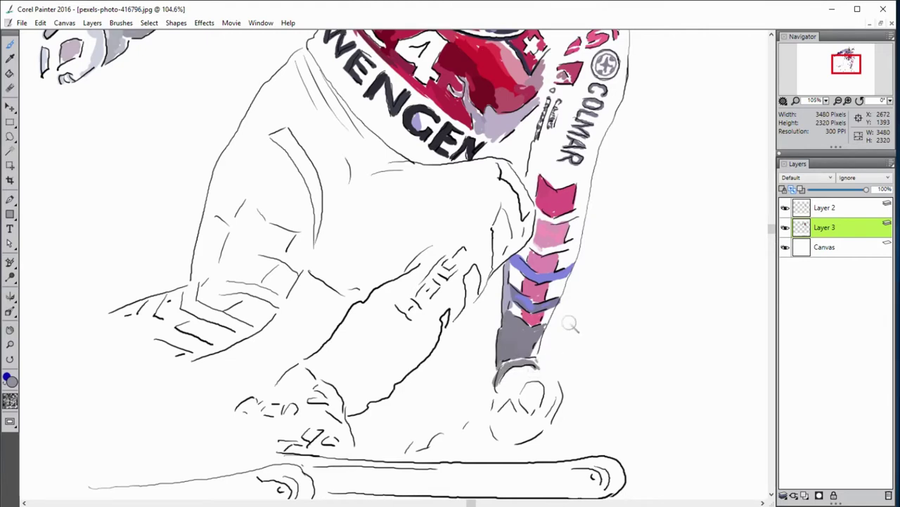
mouse_move(526, 250)
left_mouse_down()
mouse_move(568, 250)
mouse_move(585, 204)
left_mouse_up()
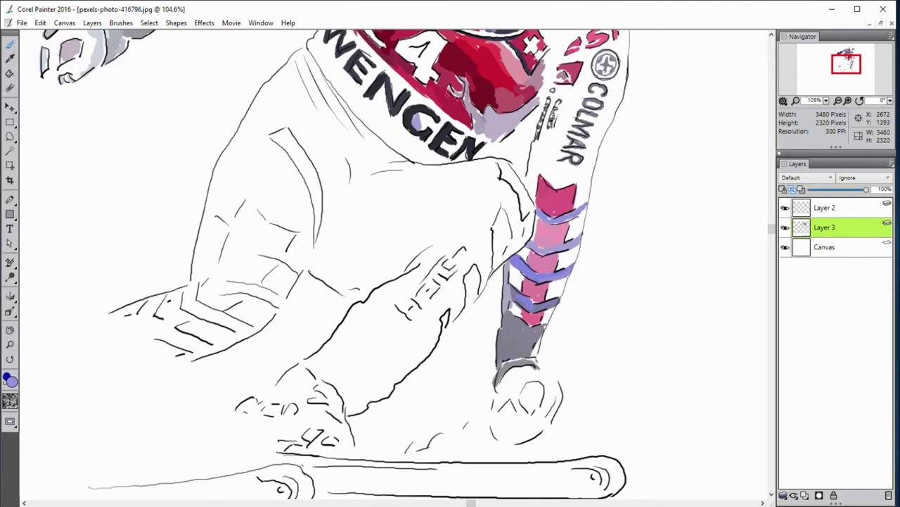
- Shade the collar's lower edge with dark blue and build up lavender along it
left_click_drag(330, 84, 396, 157)
left_click_drag(366, 124, 406, 163)
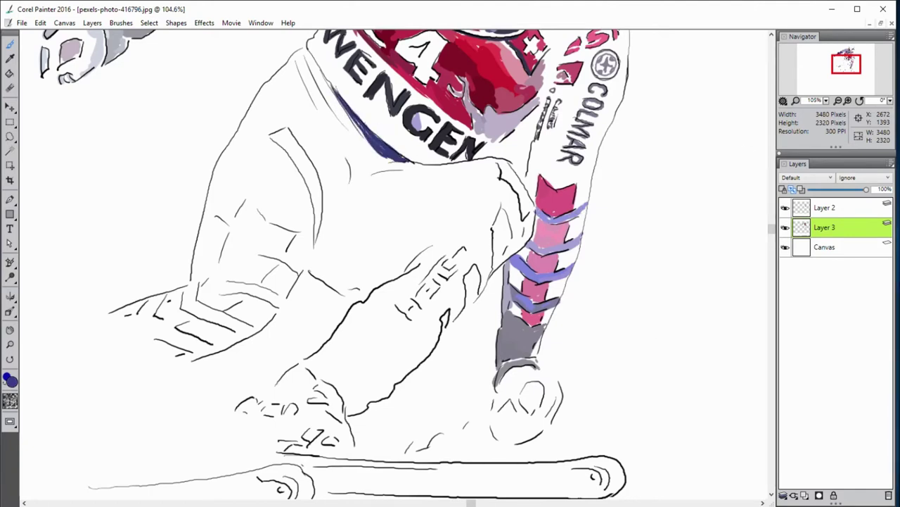
left_click_drag(303, 49, 344, 116)
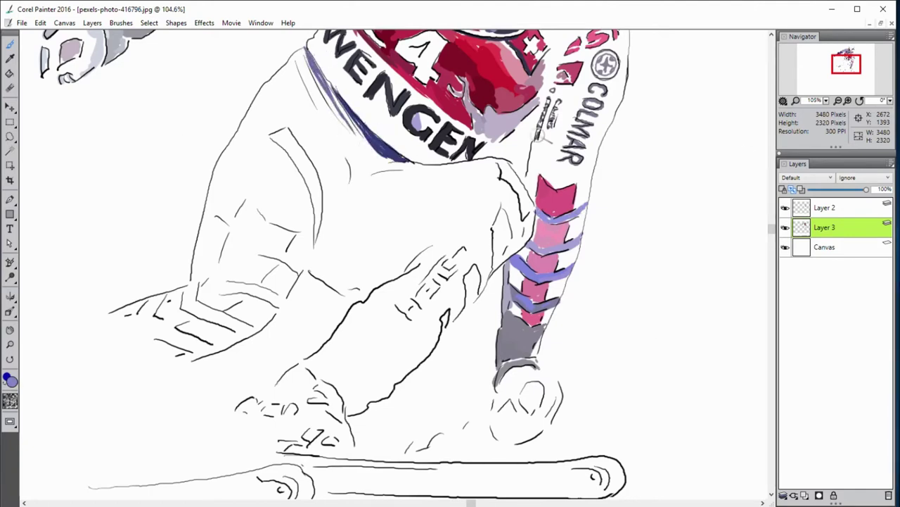
left_click_drag(301, 54, 333, 114)
left_click_drag(302, 54, 338, 130)
left_click_drag(283, 69, 352, 172)
left_click_drag(344, 138, 355, 170)
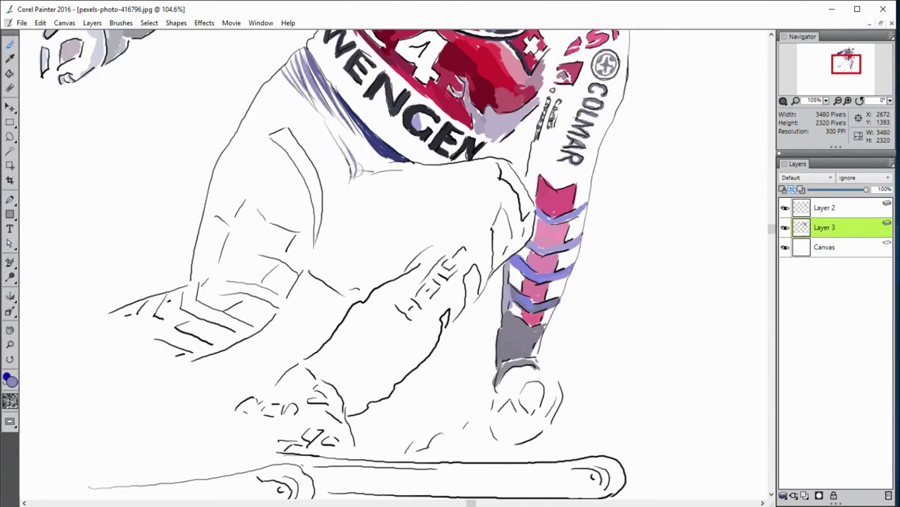
- Paint a dark grey panel on the inner arm with light lettering on it
mouse_move(271, 131)
left_mouse_down()
mouse_move(310, 176)
mouse_move(296, 160)
mouse_move(320, 215)
left_mouse_up()
left_click_drag(295, 157, 315, 234)
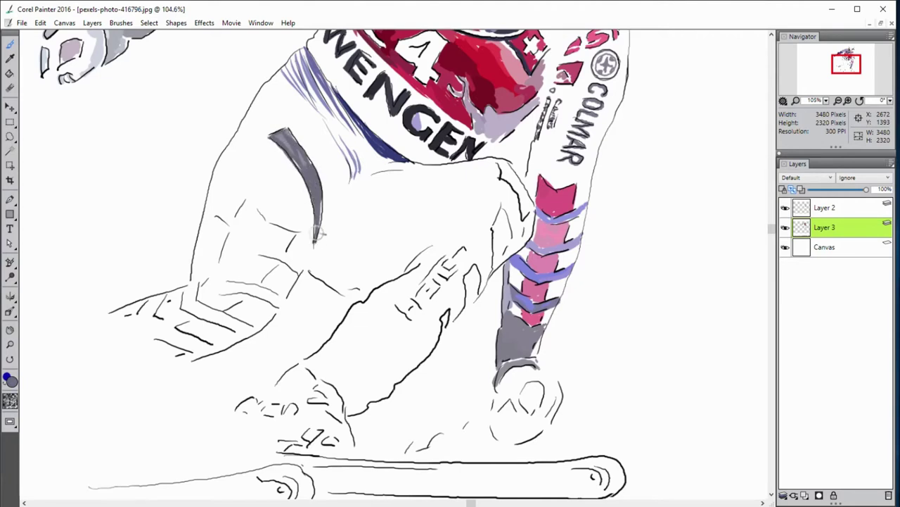
left_click_drag(309, 201, 317, 242)
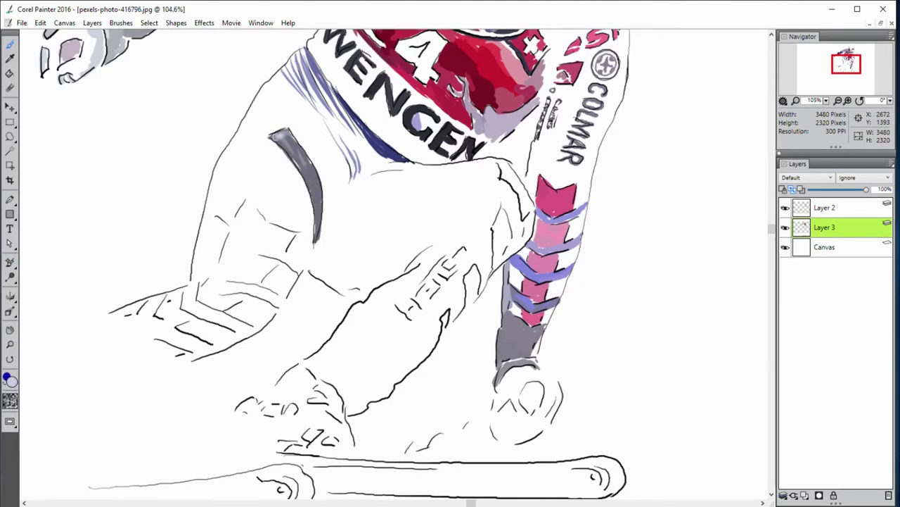
left_click_drag(273, 131, 306, 159)
left_click_drag(308, 173, 321, 219)
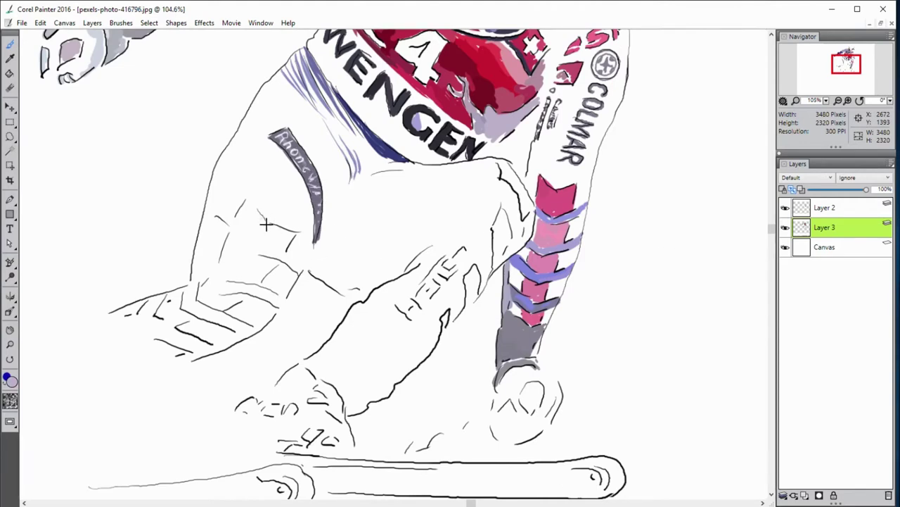
- Soften a lavender patch down the sleeve, lightening its top
mouse_move(266, 224)
left_mouse_down()
mouse_move(246, 211)
mouse_move(275, 230)
left_mouse_up()
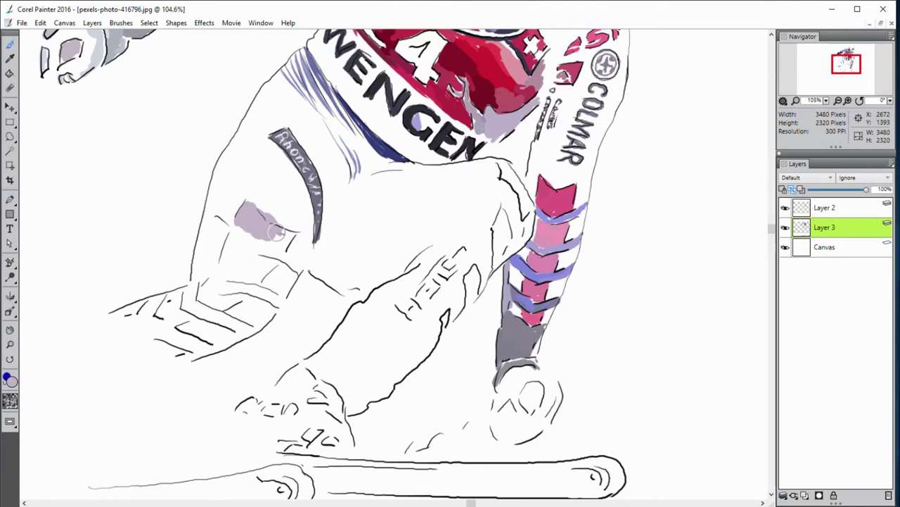
left_click_drag(288, 229, 265, 246)
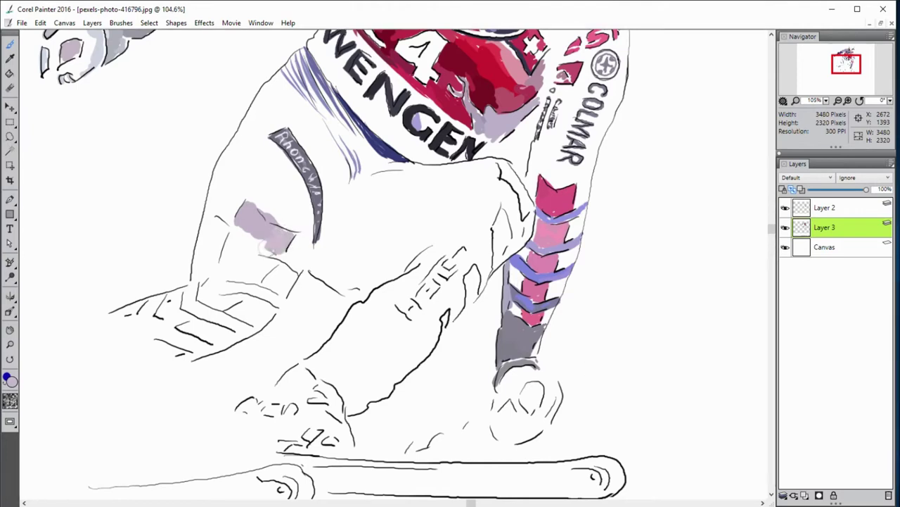
left_click_drag(257, 211, 281, 225)
key("b")
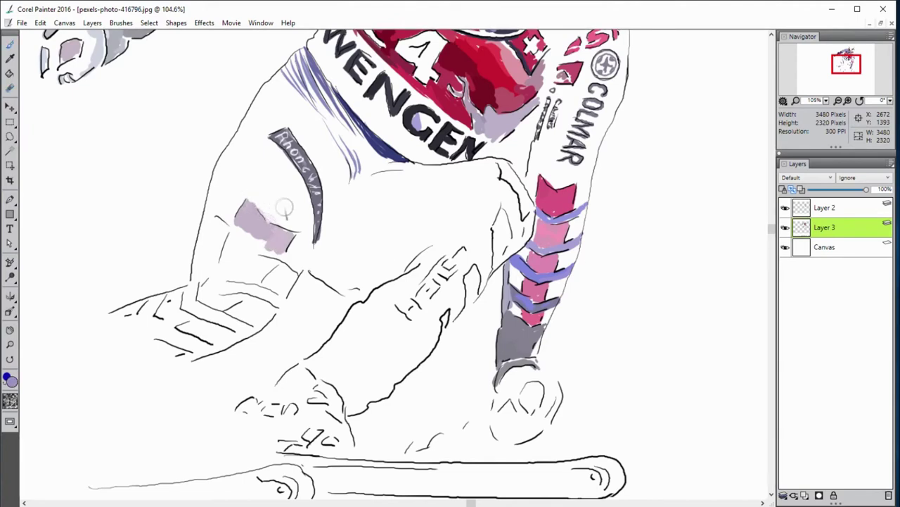
- Trace the arm's left outline in blue-violet and shade its upper-left lavender
left_click_drag(238, 118, 190, 278)
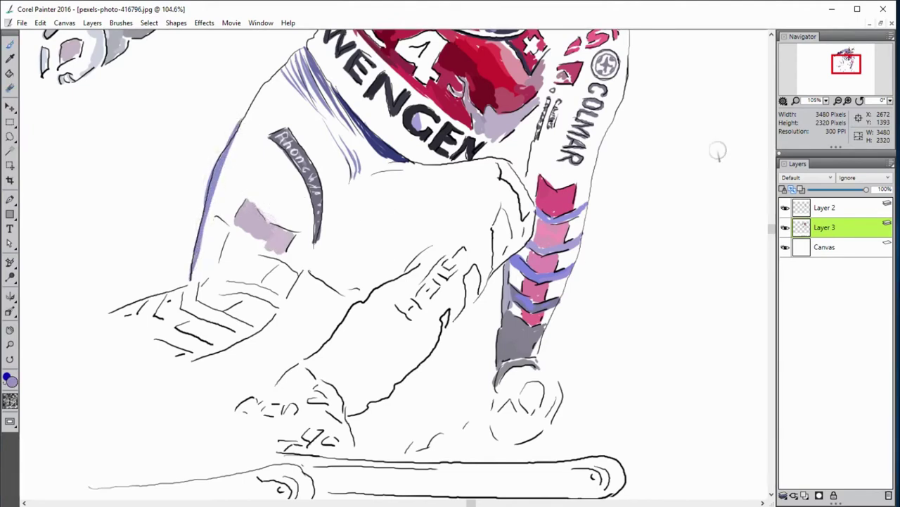
left_click_drag(271, 88, 226, 165)
left_click_drag(276, 95, 254, 128)
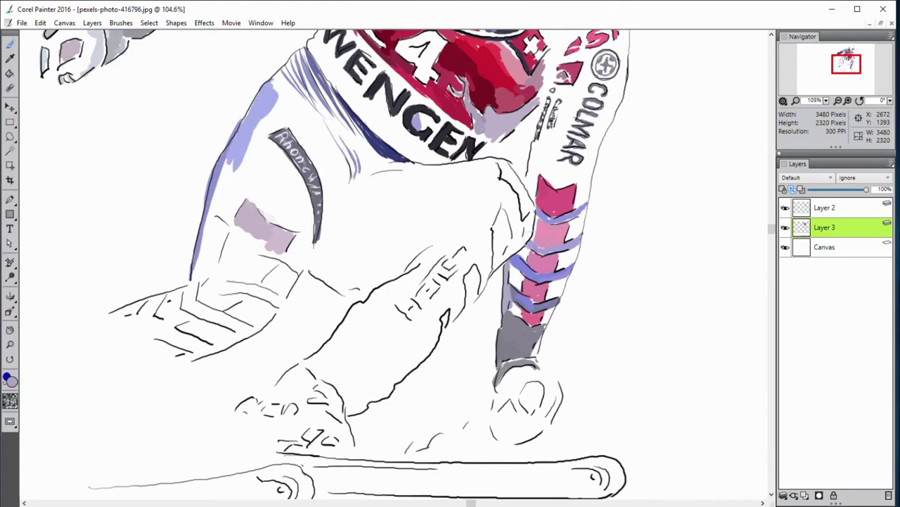
mouse_move(208, 206)
left_mouse_down()
mouse_move(255, 248)
mouse_move(301, 271)
left_mouse_up()
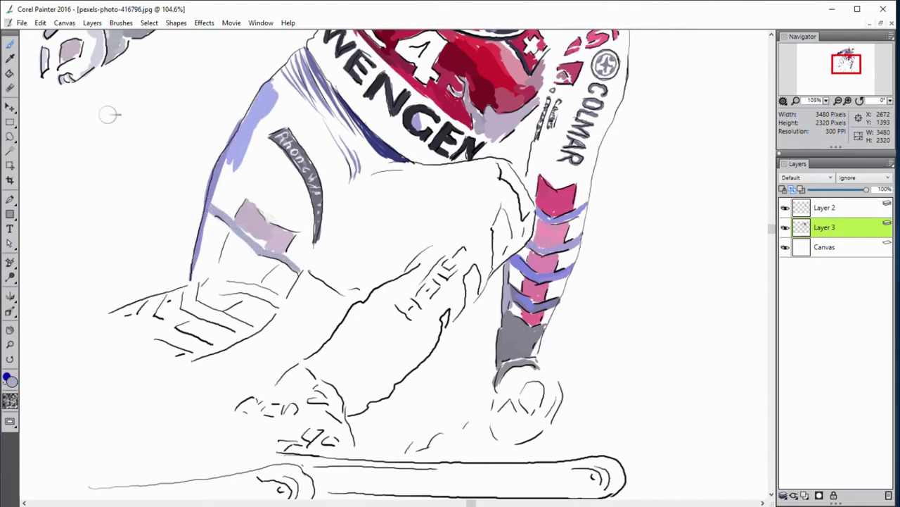
- Alternate pink and blue-violet chevrons on the lower arm
left_click(534, 318, "alt")
left_click_drag(230, 238, 226, 276)
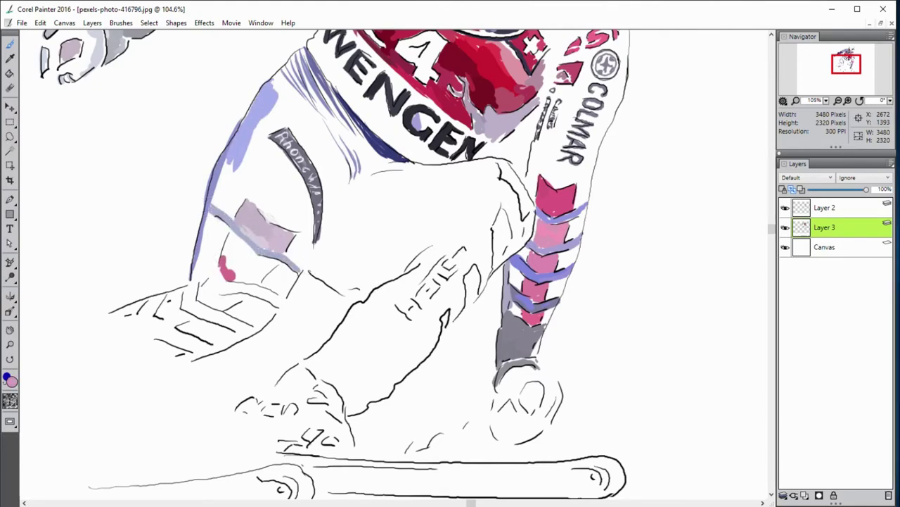
mouse_move(236, 229)
left_mouse_down()
mouse_move(232, 267)
mouse_move(260, 243)
mouse_move(261, 275)
mouse_move(204, 246)
mouse_move(223, 292)
mouse_move(260, 290)
left_mouse_up()
left_click(481, 314, "alt")
mouse_move(205, 264)
left_mouse_down()
mouse_move(220, 289)
mouse_move(282, 304)
left_mouse_up()
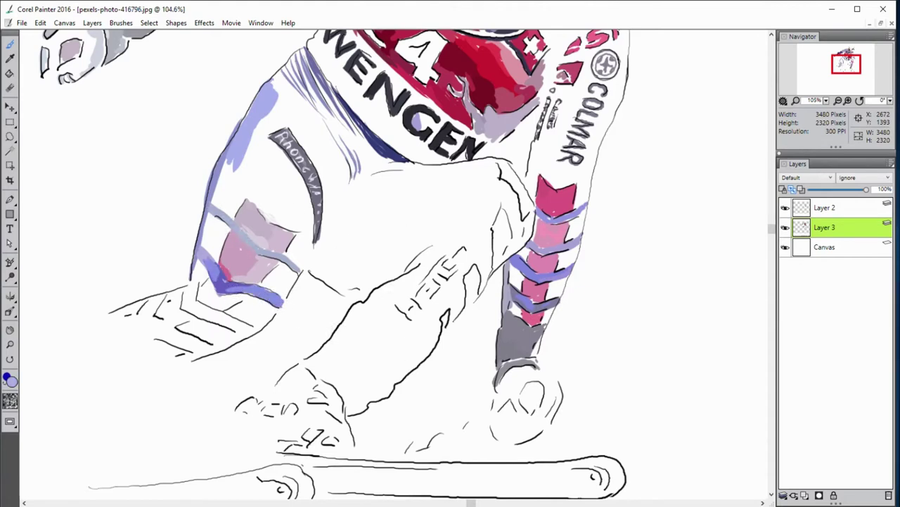
left_click(226, 267, "alt")
mouse_move(239, 246)
left_mouse_down()
mouse_move(224, 276)
mouse_move(253, 283)
left_mouse_up()
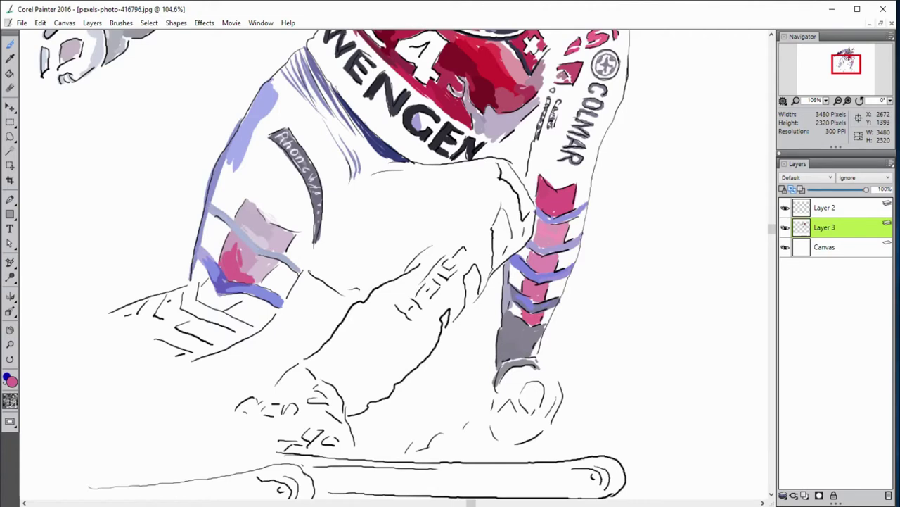
- Paint violet chevrons along the hand's edge and fingers, then brush pink over them
left_click(211, 285, "alt")
mouse_move(197, 276)
left_mouse_down()
mouse_move(184, 309)
mouse_move(250, 330)
mouse_move(175, 359)
mouse_move(273, 316)
left_mouse_up()
left_click_drag(239, 341, 182, 355)
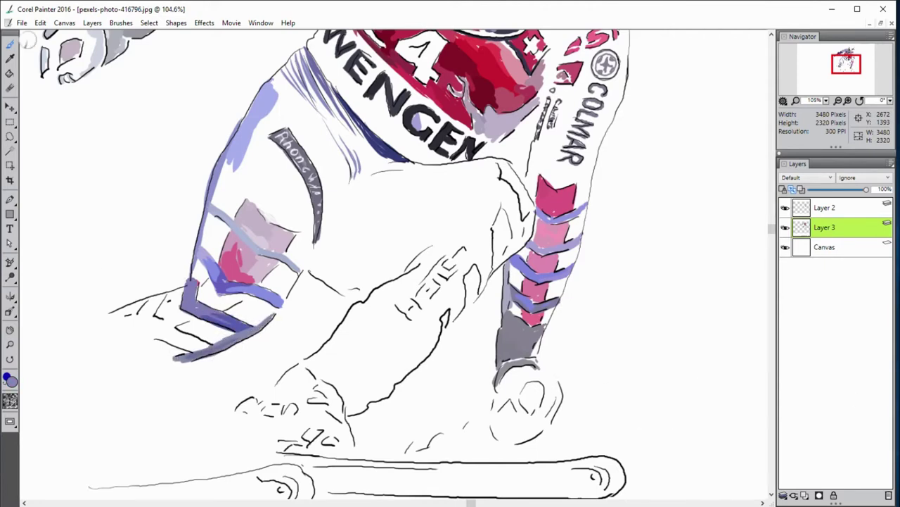
left_click_drag(147, 325, 211, 346)
mouse_move(149, 297)
left_mouse_down()
mouse_move(139, 318)
mouse_move(168, 338)
mouse_move(148, 327)
mouse_move(151, 336)
left_mouse_up()
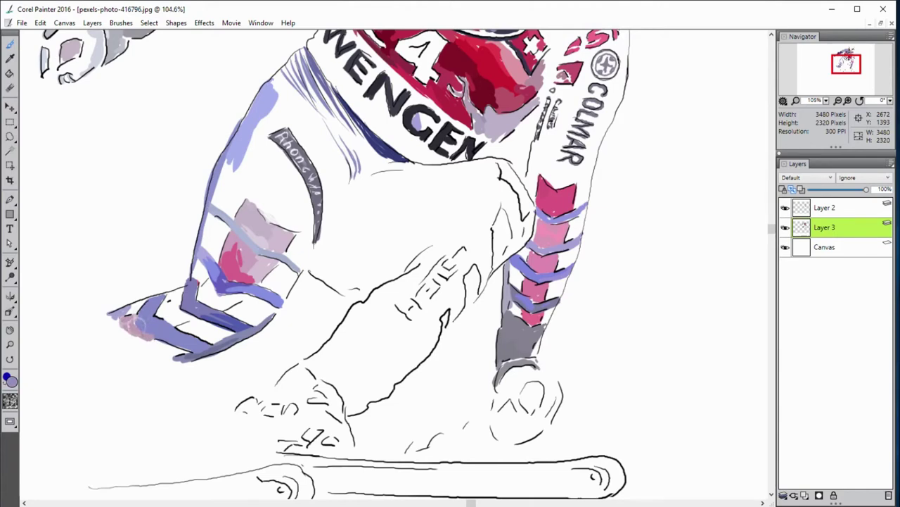
mouse_move(155, 301)
left_mouse_down()
mouse_move(198, 329)
mouse_move(194, 302)
mouse_move(235, 301)
mouse_move(255, 290)
mouse_move(239, 311)
left_mouse_up()
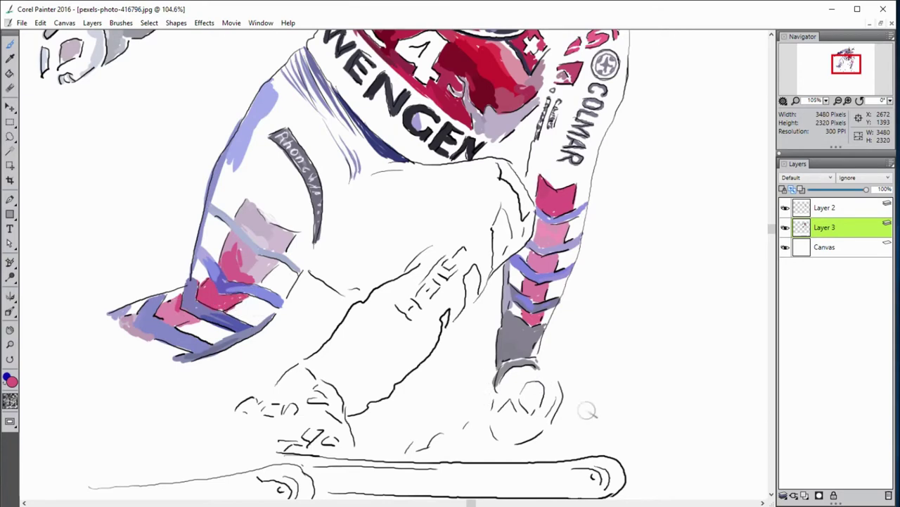
- Outline and fill the back ski in black
scroll(755, 205, "down", 5)
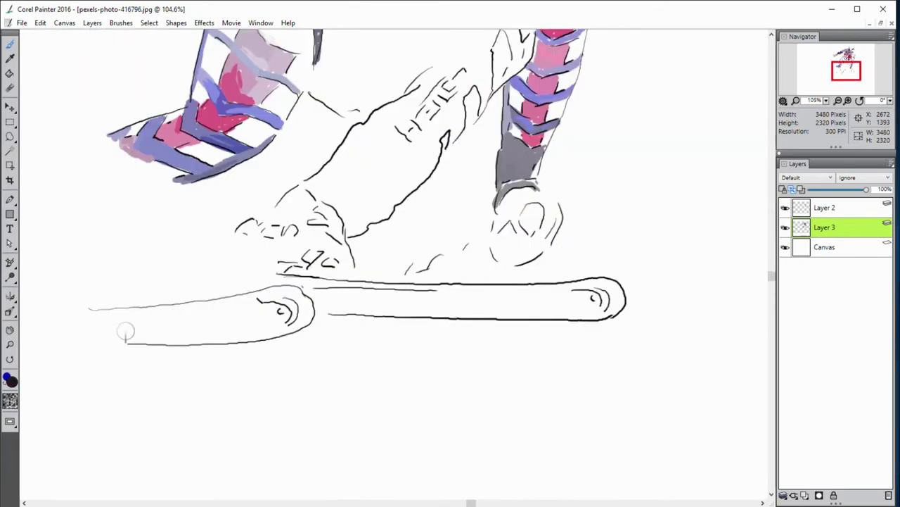
mouse_move(98, 314)
left_mouse_down()
mouse_move(225, 321)
mouse_move(92, 311)
mouse_move(276, 292)
mouse_move(299, 334)
left_mouse_up()
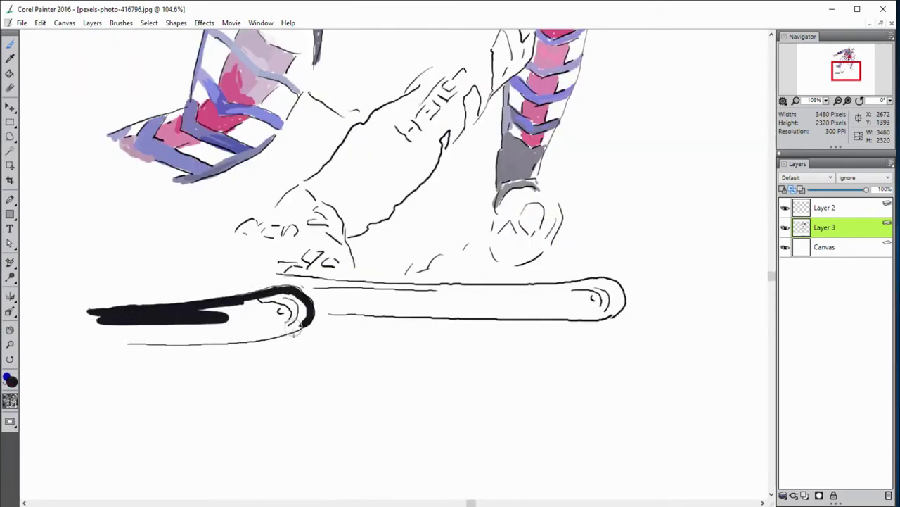
mouse_move(125, 342)
left_mouse_down()
mouse_move(297, 331)
mouse_move(287, 312)
mouse_move(276, 322)
mouse_move(287, 294)
mouse_move(278, 331)
mouse_move(294, 299)
mouse_move(261, 314)
mouse_move(147, 327)
left_mouse_up()
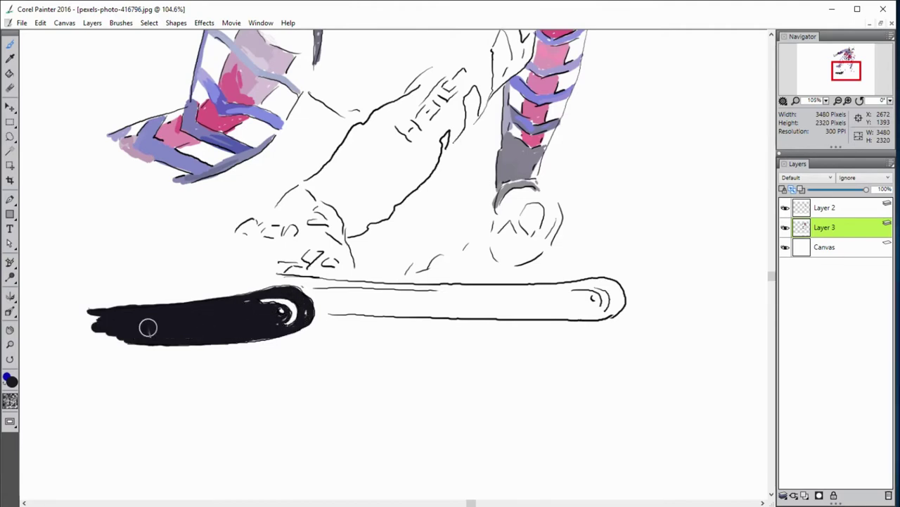
- Paint the front ski solid black to its tip, covering the white streaks
mouse_move(431, 295)
left_mouse_down()
mouse_move(313, 289)
mouse_move(411, 295)
left_mouse_up()
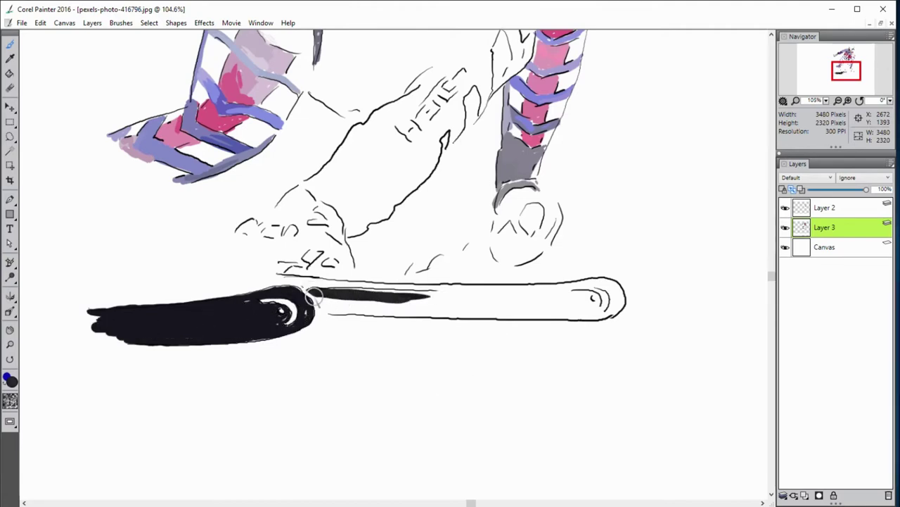
mouse_move(307, 290)
left_mouse_down()
mouse_move(329, 315)
mouse_move(570, 314)
left_mouse_up()
mouse_move(332, 302)
left_mouse_down()
mouse_move(546, 293)
mouse_move(528, 296)
left_mouse_up()
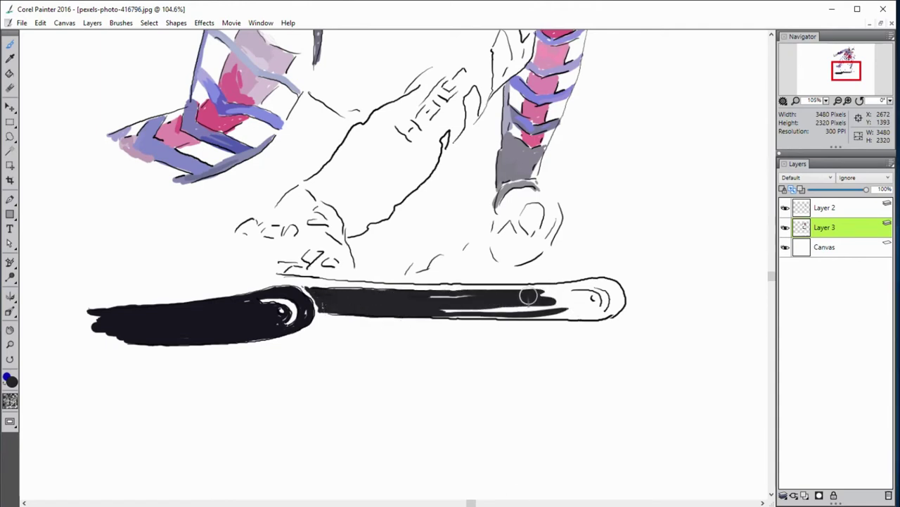
mouse_move(438, 302)
left_mouse_down()
mouse_move(522, 310)
mouse_move(427, 316)
mouse_move(591, 313)
left_mouse_up()
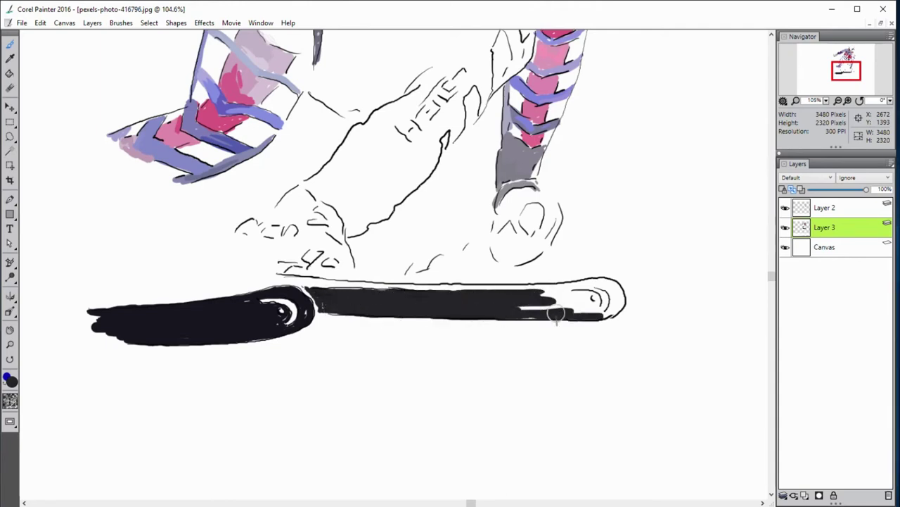
mouse_move(506, 310)
left_mouse_down()
mouse_move(612, 285)
mouse_move(569, 285)
mouse_move(605, 281)
mouse_move(623, 299)
mouse_move(603, 315)
mouse_move(623, 309)
mouse_move(611, 318)
mouse_move(593, 301)
mouse_move(598, 292)
mouse_move(608, 306)
mouse_move(598, 309)
mouse_move(594, 287)
left_mouse_up()
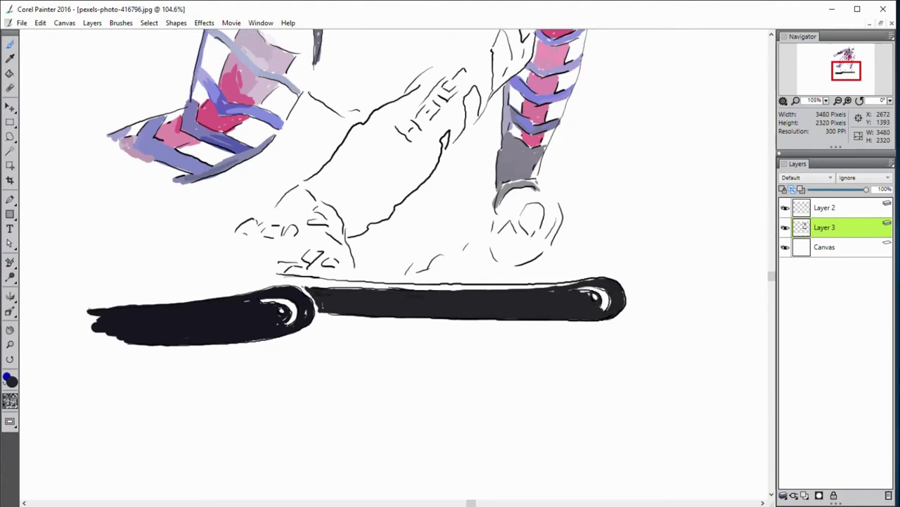
- Dab pink into the pole basket, outline it grey, and add grey snow spray
left_click_drag(528, 218, 554, 237)
mouse_move(560, 203)
left_mouse_down()
mouse_move(561, 221)
mouse_move(499, 239)
left_mouse_up()
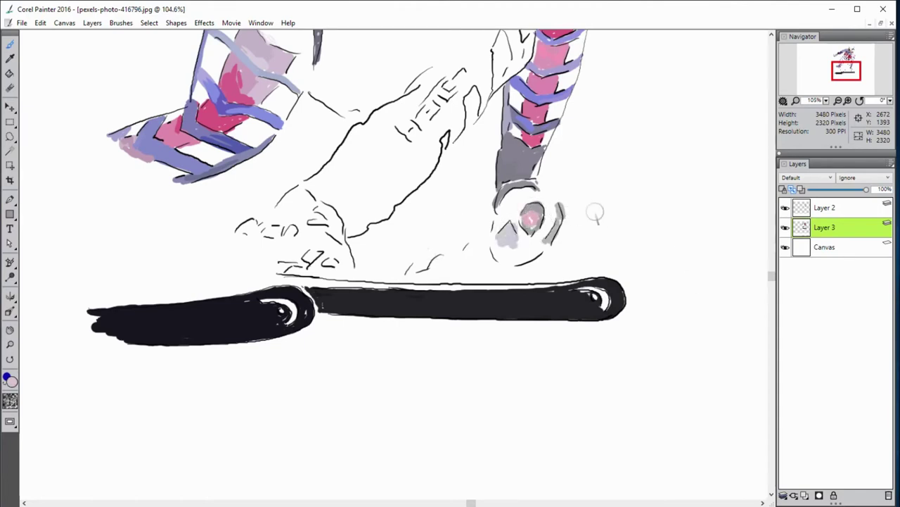
mouse_move(508, 204)
left_mouse_down()
mouse_move(495, 233)
mouse_move(545, 260)
left_mouse_up()
mouse_move(436, 259)
left_mouse_down()
mouse_move(458, 281)
mouse_move(469, 268)
mouse_move(422, 275)
left_mouse_up()
mouse_move(307, 254)
left_mouse_down()
mouse_move(313, 269)
mouse_move(338, 276)
left_mouse_up()
- Darken the binding, add a yellow boot patch, and shade the boot grey
left_click_drag(278, 265, 335, 267)
left_click_drag(325, 222, 344, 236)
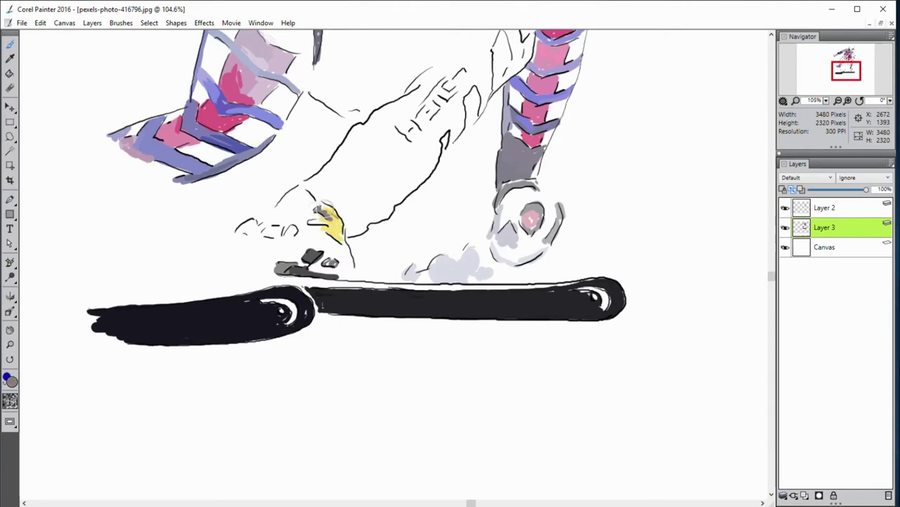
mouse_move(273, 227)
left_mouse_down()
mouse_move(297, 235)
mouse_move(241, 227)
left_mouse_up()
mouse_move(303, 194)
left_mouse_down()
mouse_move(280, 213)
mouse_move(349, 150)
mouse_move(343, 211)
mouse_move(330, 165)
left_mouse_up()
left_click_drag(219, 301, 161, 404)
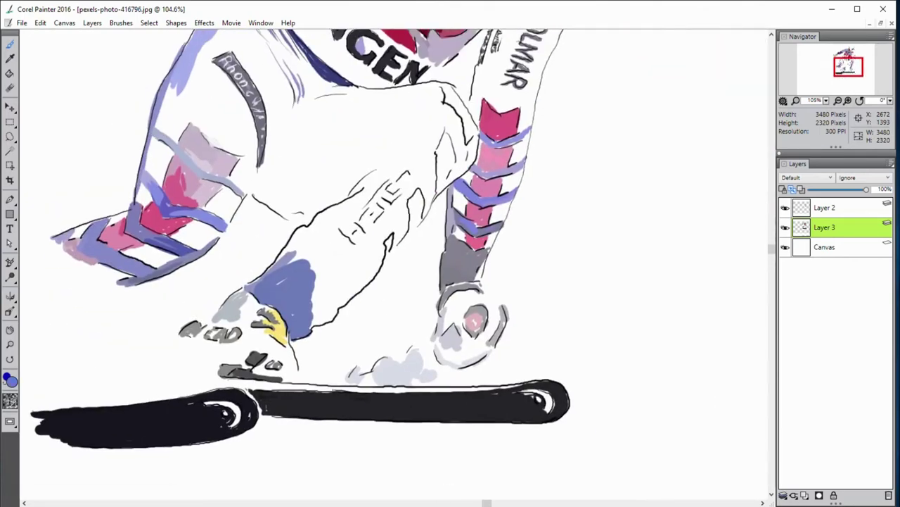
- Lay blue along the shin with grey-lavender, dark and pink accents on the leg's edge
mouse_move(341, 266)
left_mouse_down()
mouse_move(407, 197)
mouse_move(379, 266)
mouse_move(370, 256)
mouse_move(313, 327)
mouse_move(304, 295)
mouse_move(317, 321)
mouse_move(355, 236)
mouse_move(309, 288)
left_mouse_up()
left_click_drag(324, 240, 285, 278)
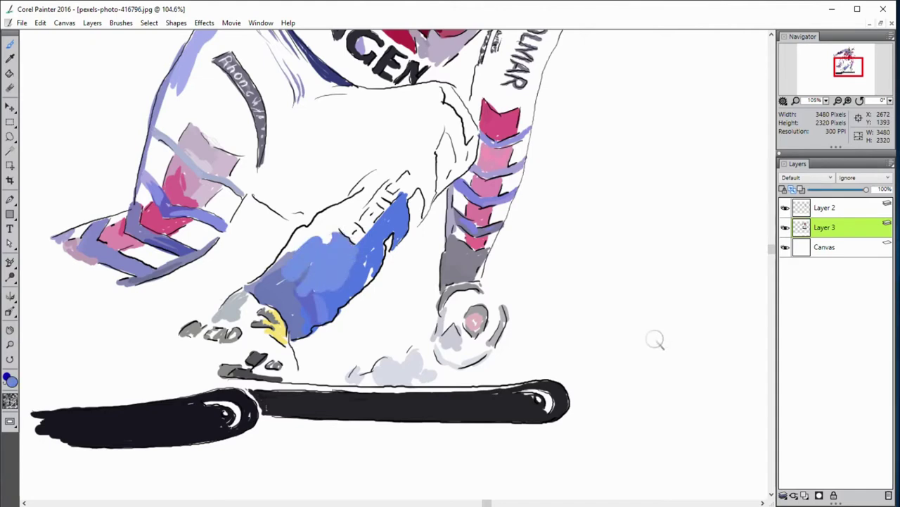
left_click_drag(331, 211, 276, 261)
mouse_move(310, 225)
left_mouse_down()
mouse_move(365, 197)
mouse_move(366, 206)
mouse_move(400, 170)
left_mouse_up()
left_click_drag(353, 201, 403, 165)
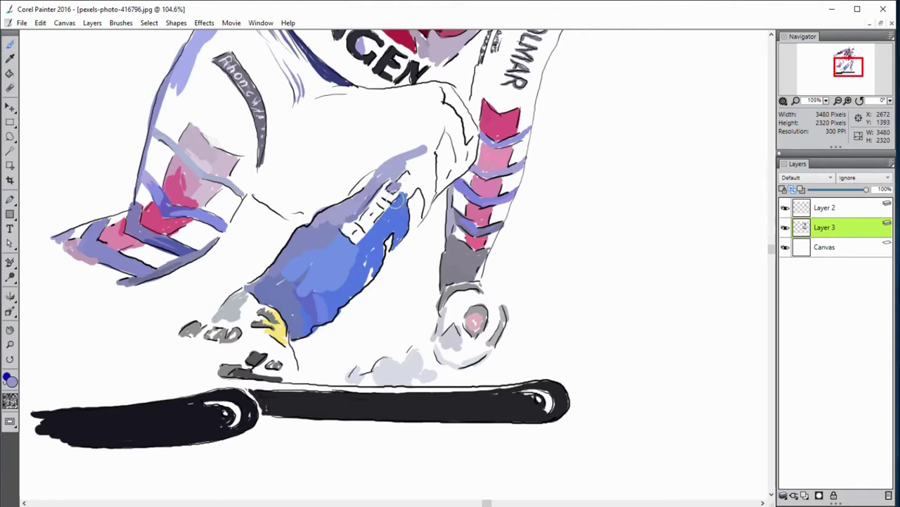
left_click_drag(398, 202, 413, 169)
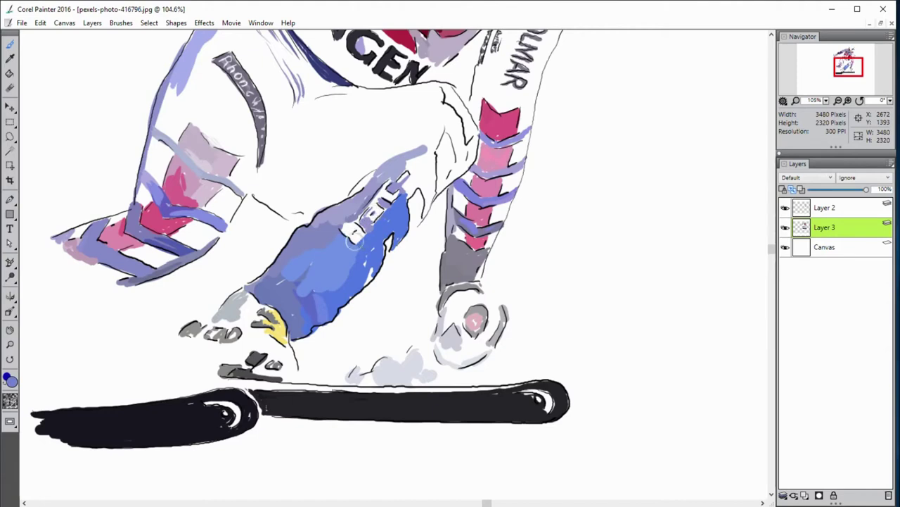
left_click_drag(353, 239, 359, 229)
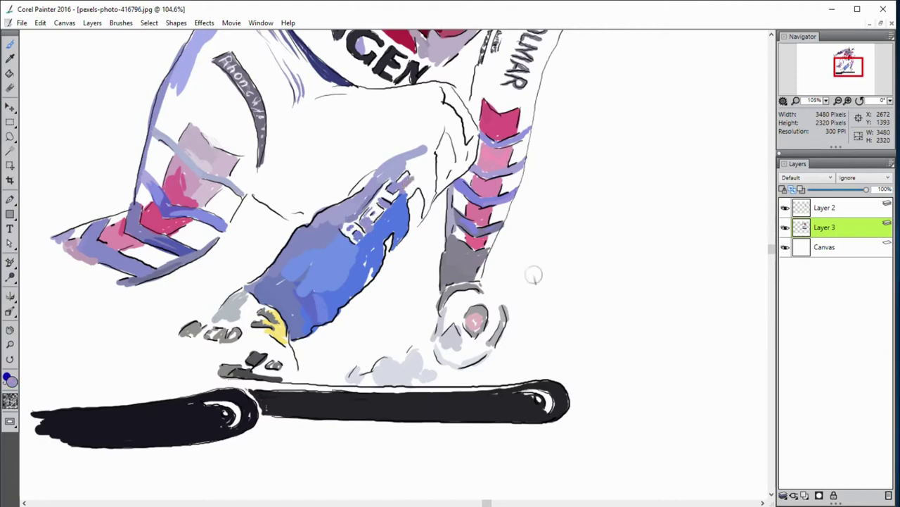
left_click_drag(421, 211, 413, 234)
left_click_drag(451, 170, 417, 230)
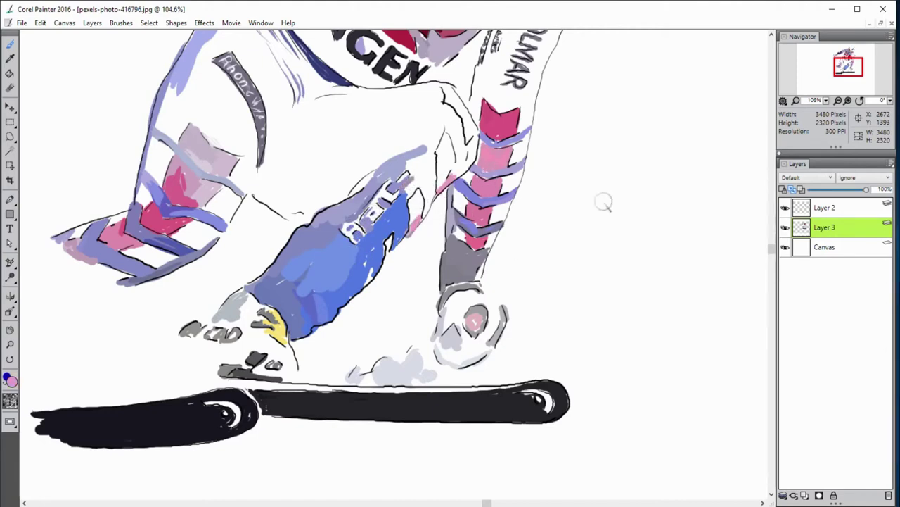
left_click_drag(470, 140, 470, 160)
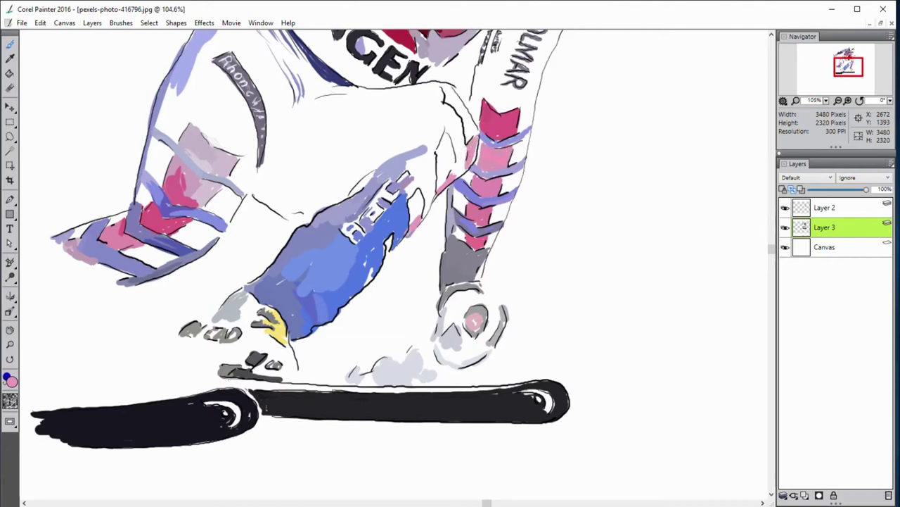
- Paint blue up the leg's edge to the knee and fill the thigh top blue-grey
left_click_drag(446, 105, 443, 163)
mouse_move(452, 126)
left_mouse_down()
mouse_move(472, 177)
mouse_move(413, 169)
mouse_move(425, 199)
left_mouse_up()
left_click_drag(434, 158, 430, 209)
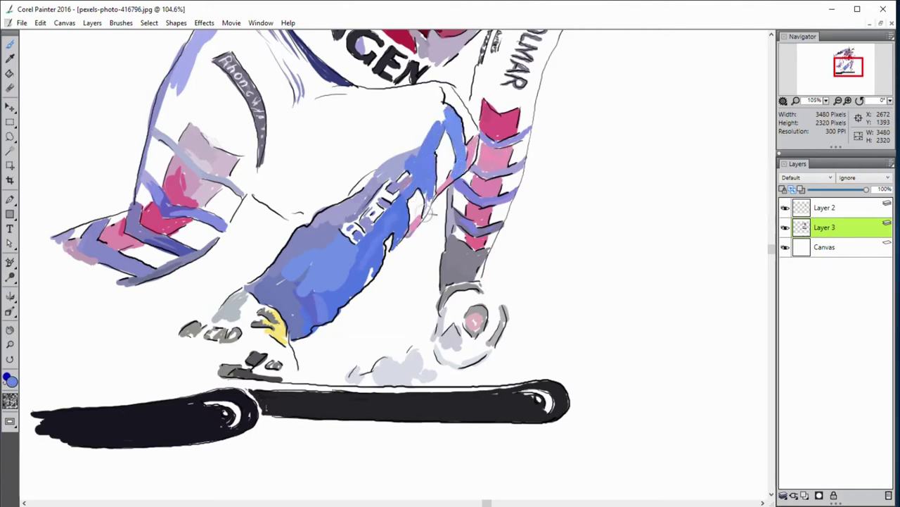
mouse_move(436, 85)
left_mouse_down()
mouse_move(439, 118)
mouse_move(481, 140)
left_mouse_up()
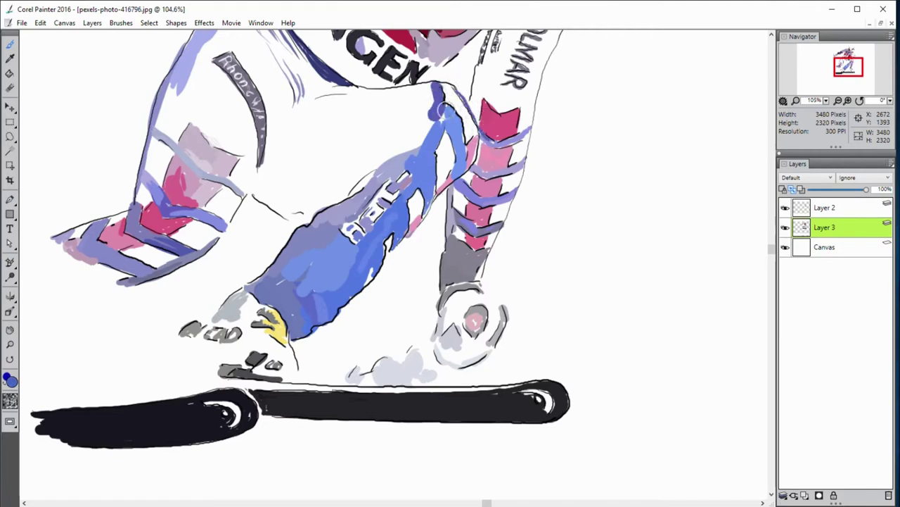
mouse_move(437, 90)
left_mouse_down()
mouse_move(330, 97)
mouse_move(285, 149)
left_mouse_up()
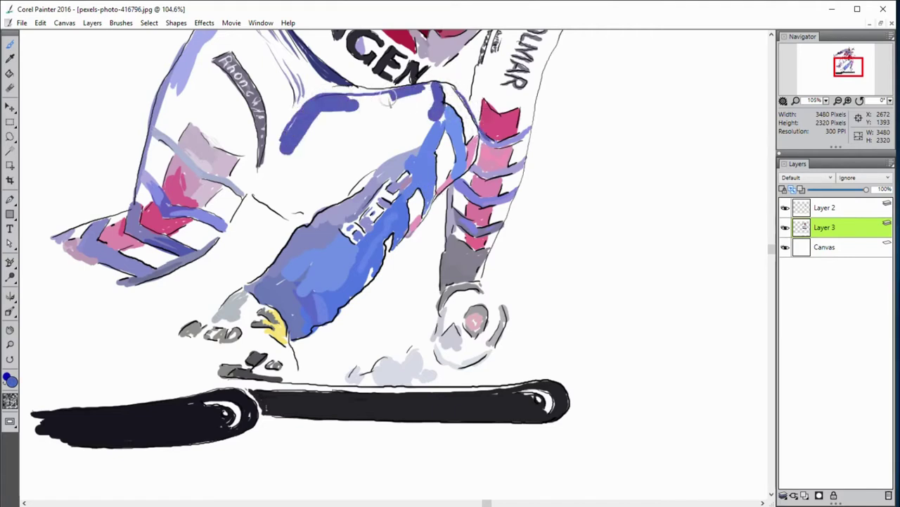
left_click_drag(389, 101, 345, 99)
left_click_drag(436, 95, 365, 123)
left_click_drag(445, 116, 343, 198)
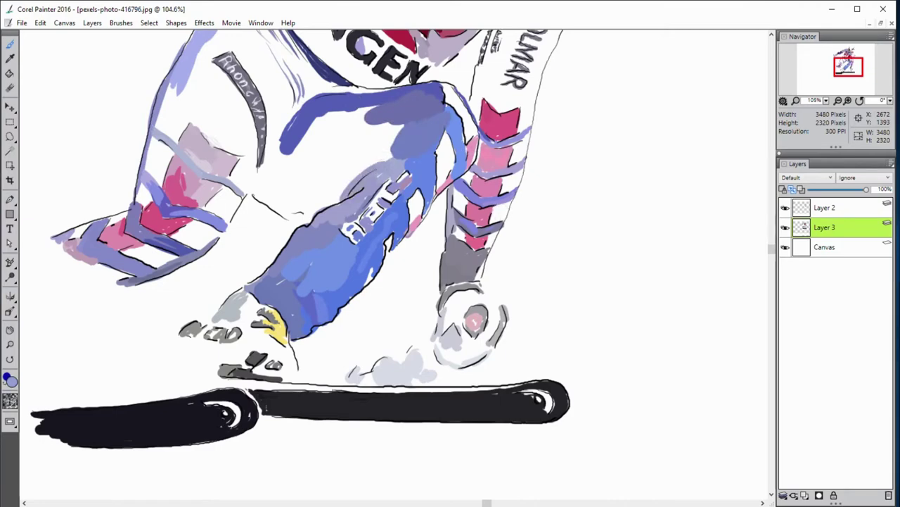
- Build up grey-lavender shading over the upper leg
left_click_drag(345, 151, 270, 197)
left_click_drag(348, 175, 310, 208)
left_click_drag(253, 169, 320, 219)
mouse_move(310, 144)
left_mouse_down()
mouse_move(274, 204)
mouse_move(306, 212)
left_mouse_up()
left_click_drag(330, 131, 366, 172)
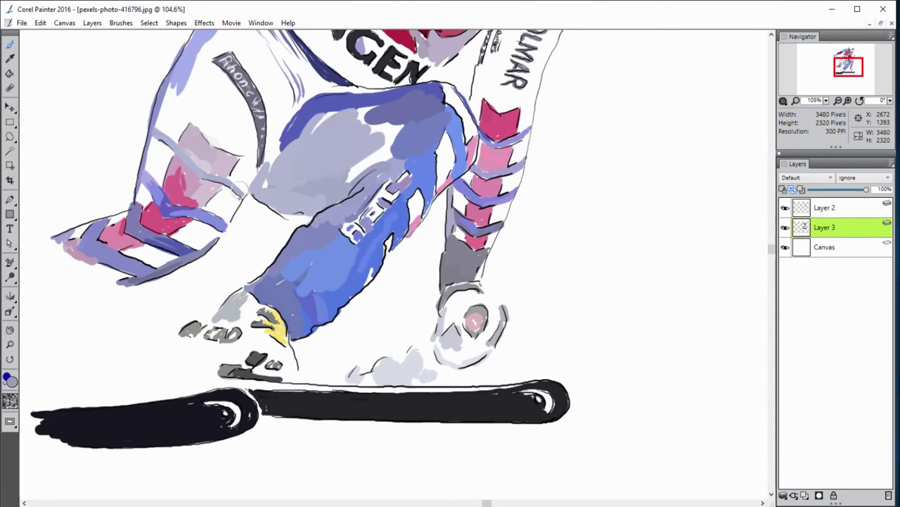
left_click_drag(398, 113, 330, 176)
scroll(574, 390, "down", 5)
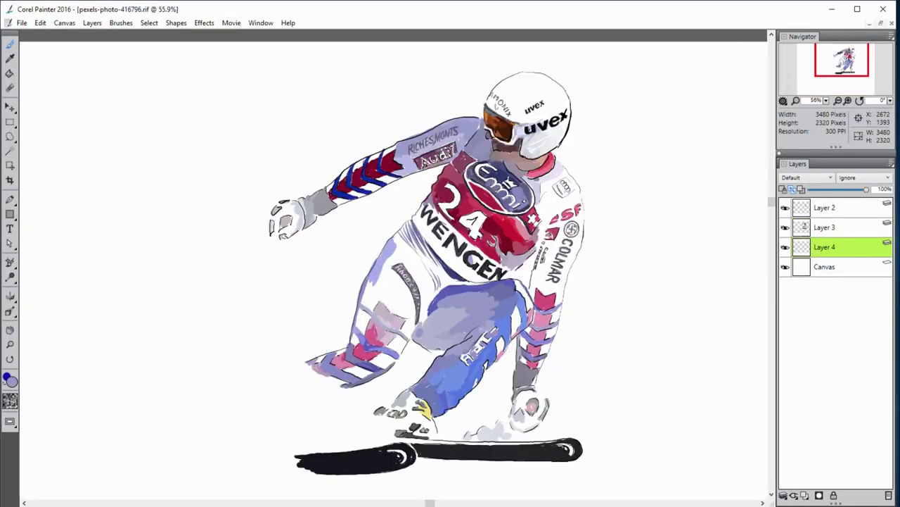
- Brush over the helmet top, restoring it to white
left_click_drag(513, 109, 538, 83)
left_click_drag(542, 98, 519, 113)
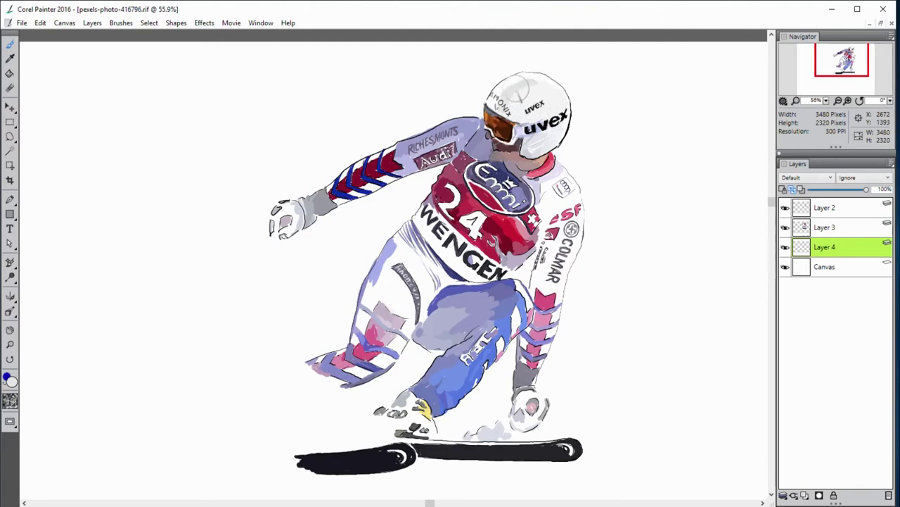
left_click_drag(529, 86, 496, 102)
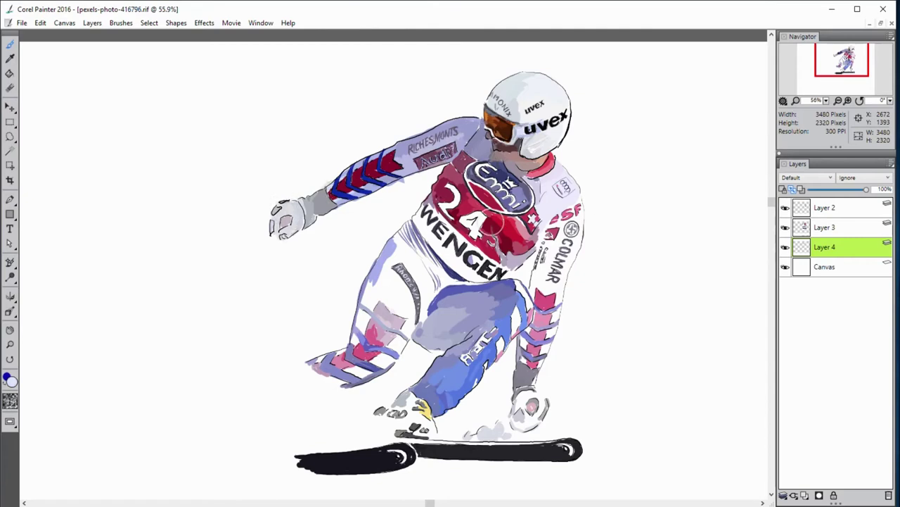
- Shade both thighs and the white bib around 24 WENGEN with lavender-grey
left_click_drag(491, 225, 408, 309)
mouse_move(436, 281)
left_mouse_down()
mouse_move(422, 222)
mouse_move(479, 278)
left_mouse_up()
mouse_move(436, 204)
left_mouse_down()
mouse_move(496, 282)
mouse_move(503, 274)
left_mouse_up()
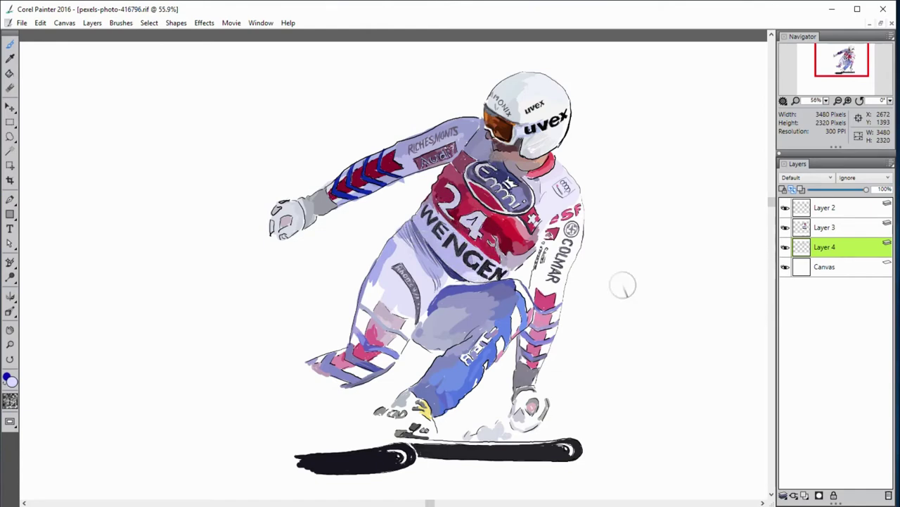
left_click_drag(513, 318, 485, 352)
mouse_move(513, 288)
left_mouse_down()
mouse_move(422, 320)
mouse_move(387, 359)
mouse_move(352, 373)
mouse_move(324, 359)
mouse_move(369, 306)
left_mouse_up()
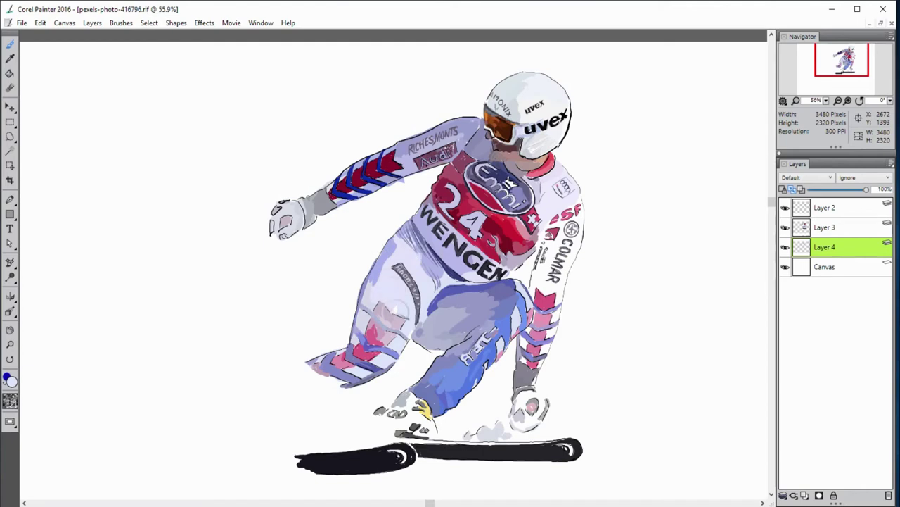
- Shade the boot above the ski grey and the right arm near COLMAR lavender
mouse_move(415, 401)
left_mouse_down()
mouse_move(387, 429)
mouse_move(422, 422)
mouse_move(420, 407)
left_mouse_up()
left_click_drag(552, 236, 538, 296)
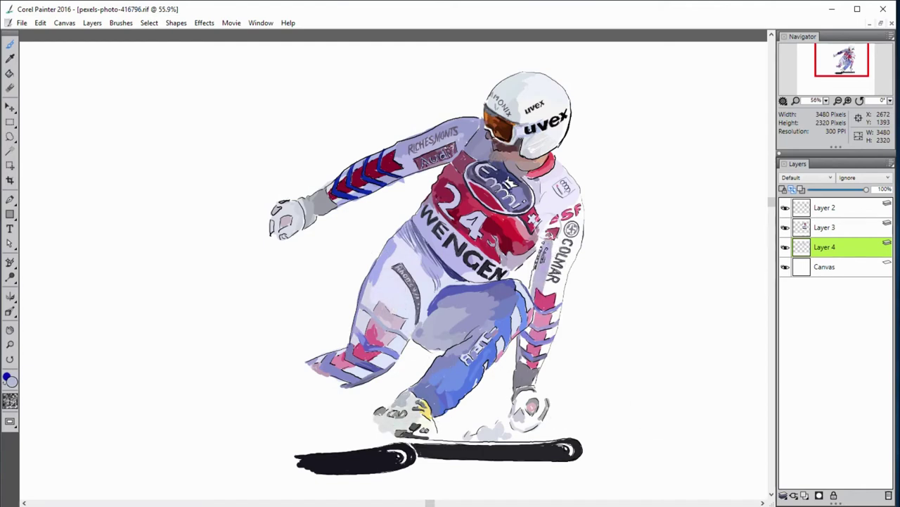
left_click_drag(559, 211, 529, 301)
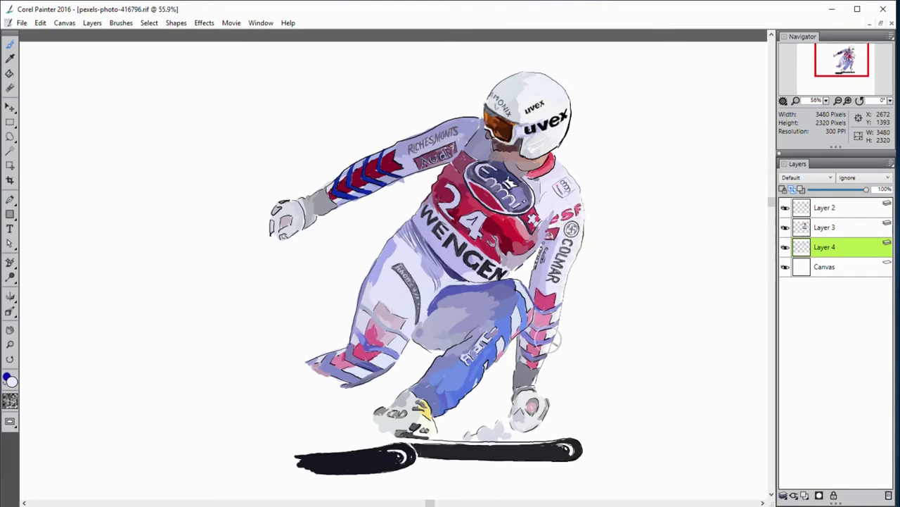
- Toggle the colour layer to compare, then paint purple over the upper back, shoulder and glove
left_click(786, 227)
left_click(785, 227)
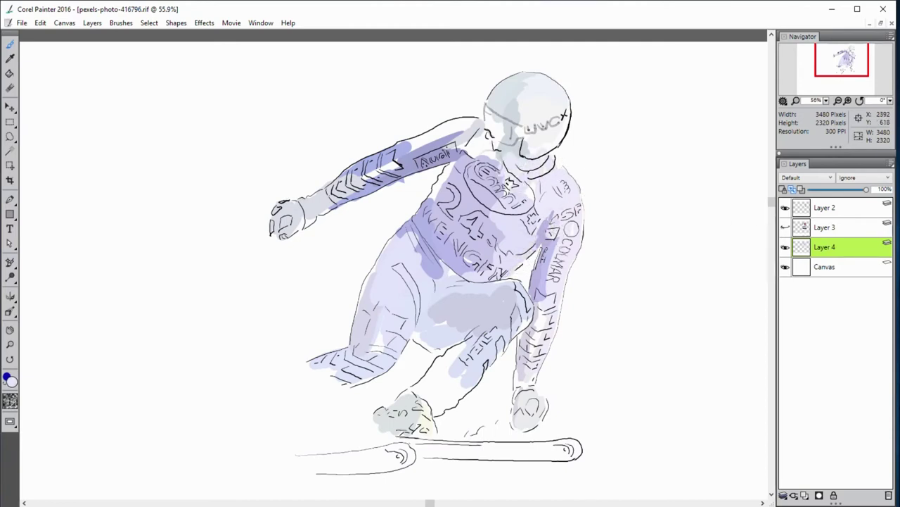
left_click_drag(433, 200, 485, 130)
left_click_drag(408, 152, 492, 127)
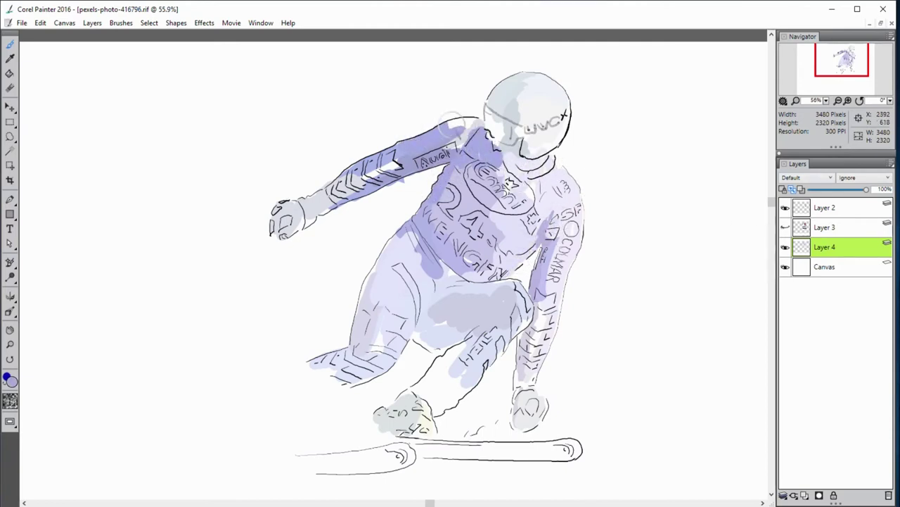
left_click_drag(443, 151, 486, 116)
left_click_drag(300, 227, 330, 217)
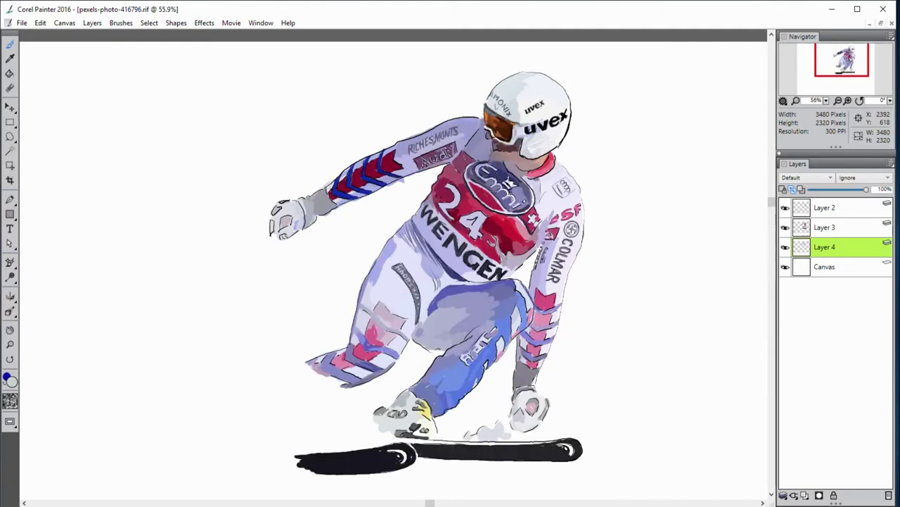
- Add light highlights along the ski tops and lighten the thigh with sampled pale colours
left_click_drag(383, 438, 555, 446)
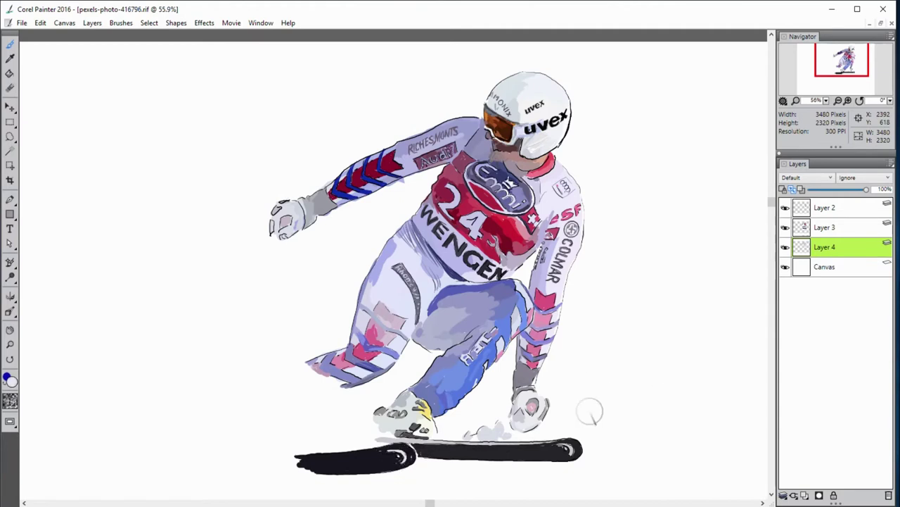
left_click_drag(330, 456, 411, 453)
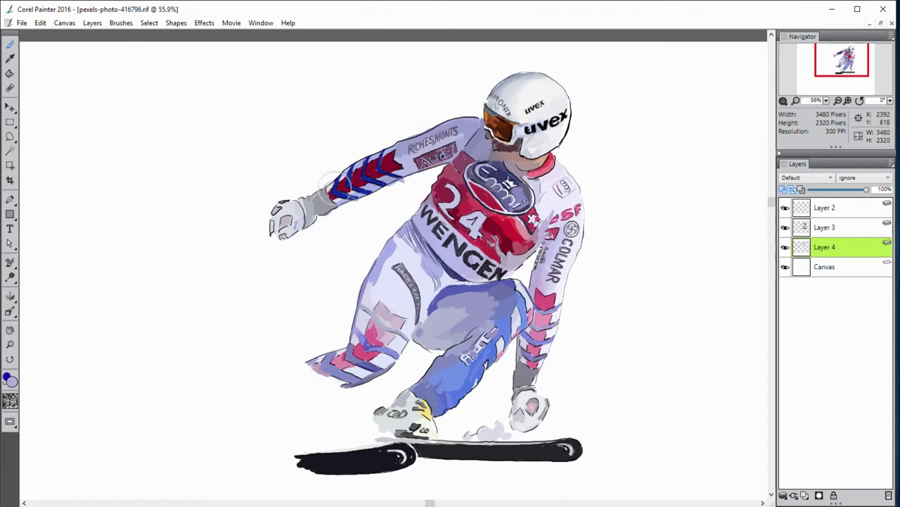
left_click(474, 227, "alt")
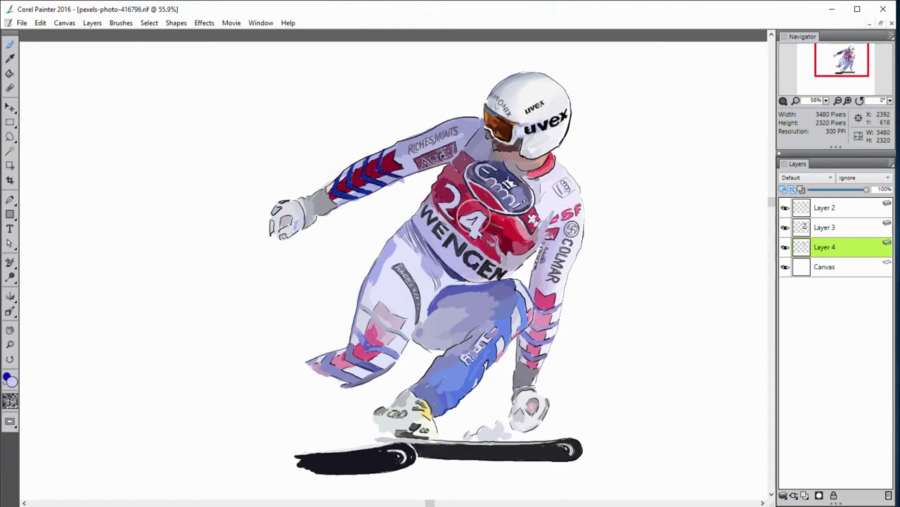
left_click(465, 271, "alt")
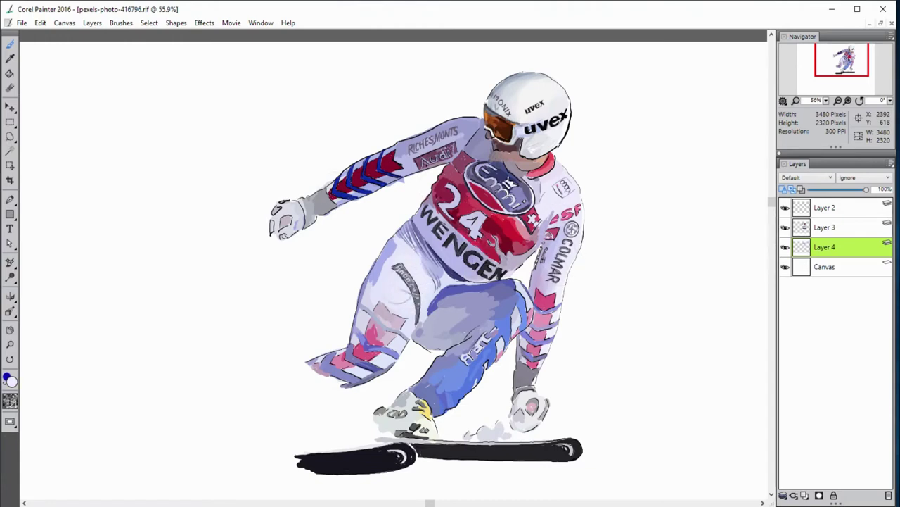
left_click_drag(415, 283, 432, 260)
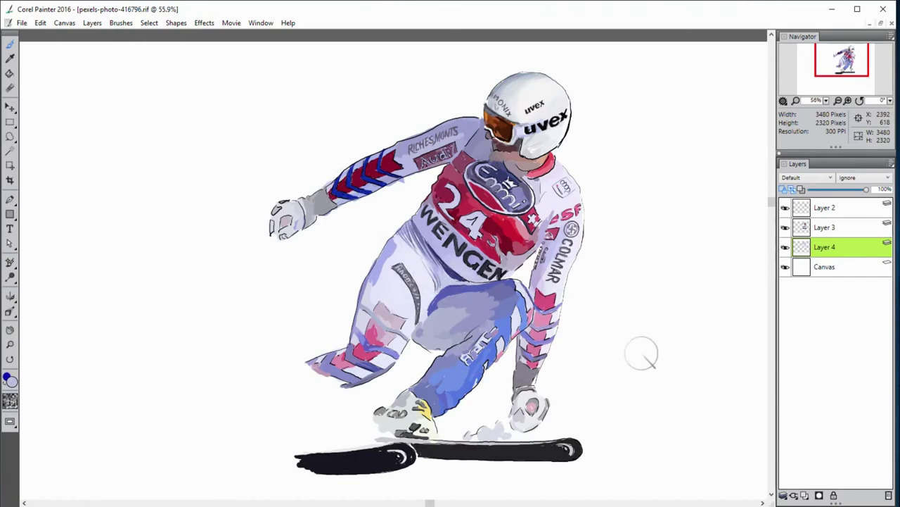
- Deepen the red on the bib around the number 24
scroll(592, 105, "up", 3)
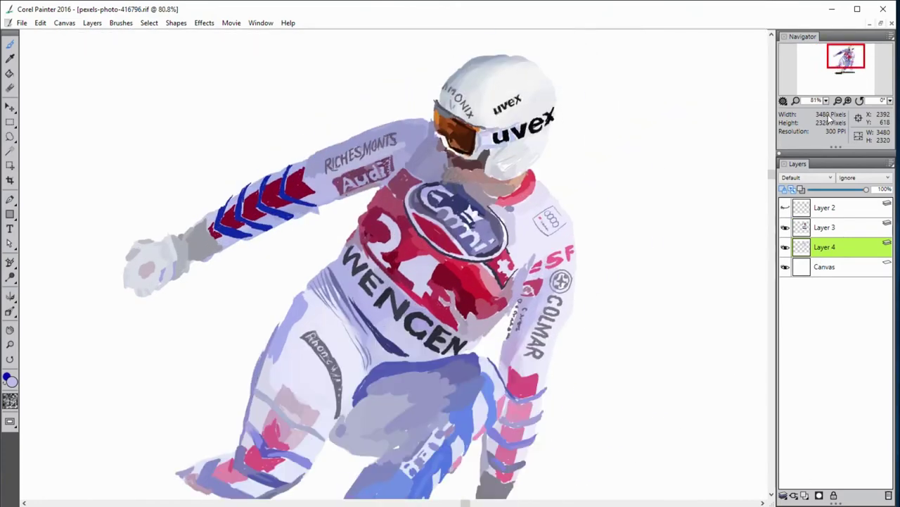
left_click_drag(419, 268, 430, 272)
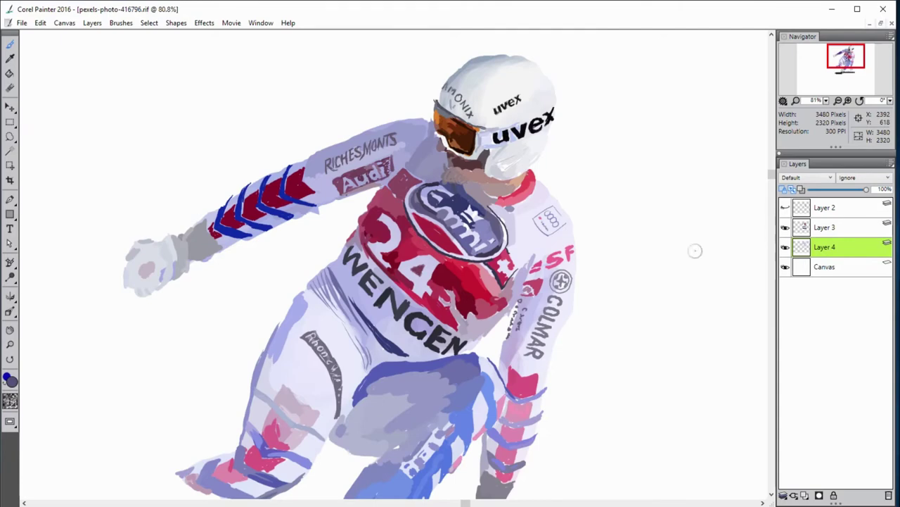
left_click(642, 296)
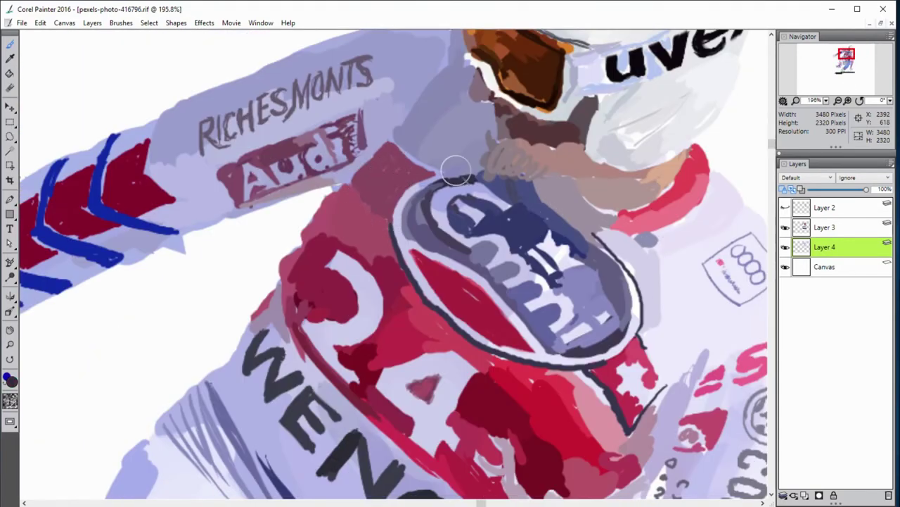
- On Layer 3, trace dark outlines around the bib's 2 and 4
left_click(820, 232)
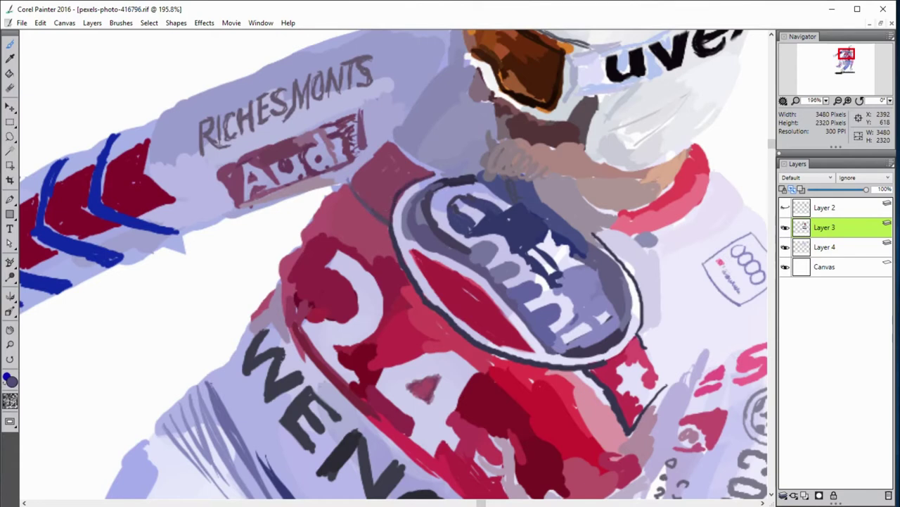
left_click_drag(356, 194, 389, 225)
left_click_drag(325, 262, 353, 290)
left_click_drag(304, 320, 336, 322)
left_click_drag(353, 290, 332, 324)
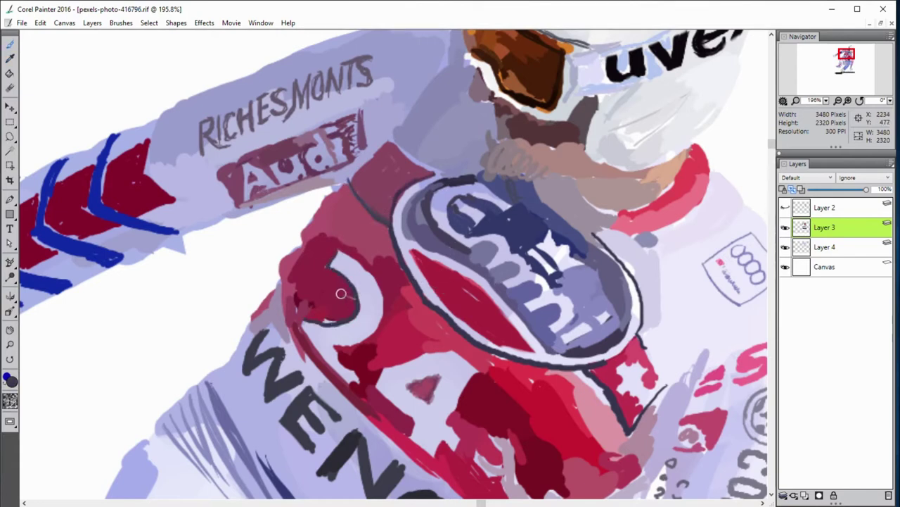
left_click_drag(347, 365, 356, 380)
mouse_move(341, 343)
left_mouse_down()
mouse_move(363, 375)
mouse_move(384, 323)
mouse_move(347, 254)
left_mouse_up()
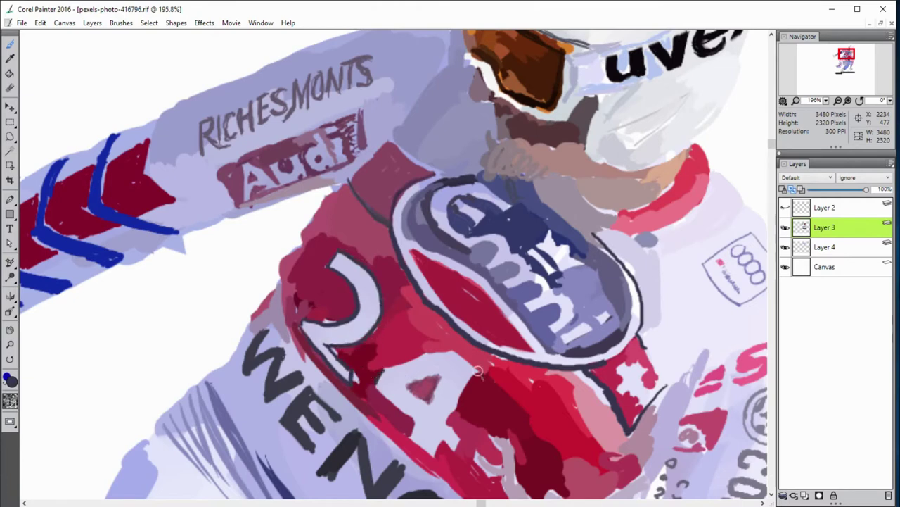
mouse_move(477, 370)
left_mouse_down()
mouse_move(436, 456)
mouse_move(406, 387)
mouse_move(437, 378)
left_mouse_up()
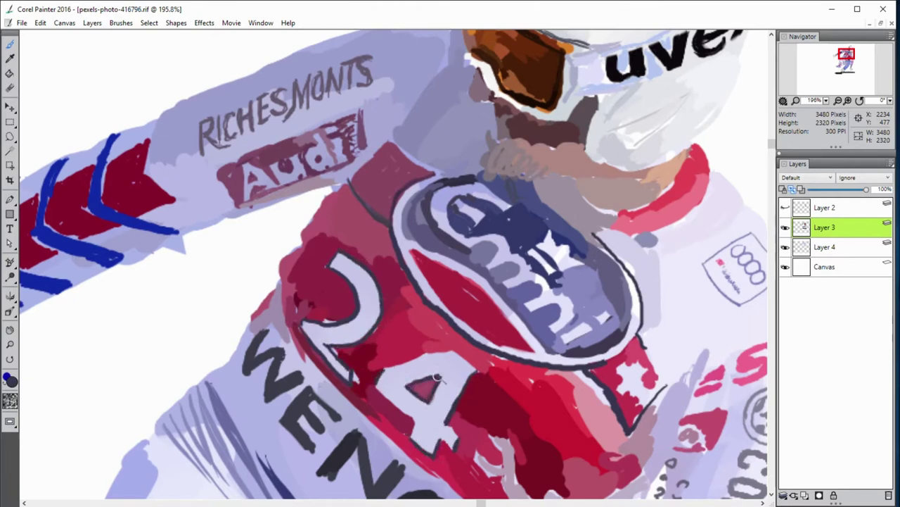
left_click_drag(372, 383, 411, 418)
mouse_move(383, 377)
left_mouse_down()
mouse_move(441, 344)
mouse_move(472, 363)
left_mouse_up()
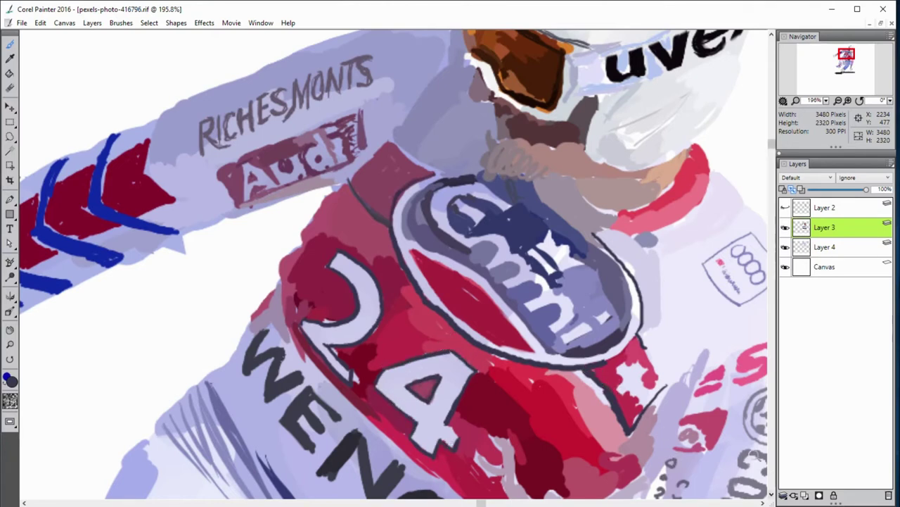
- Sample red and pink to retouch the bib below the Swiss cross with dark red
left_click(621, 378, "alt")
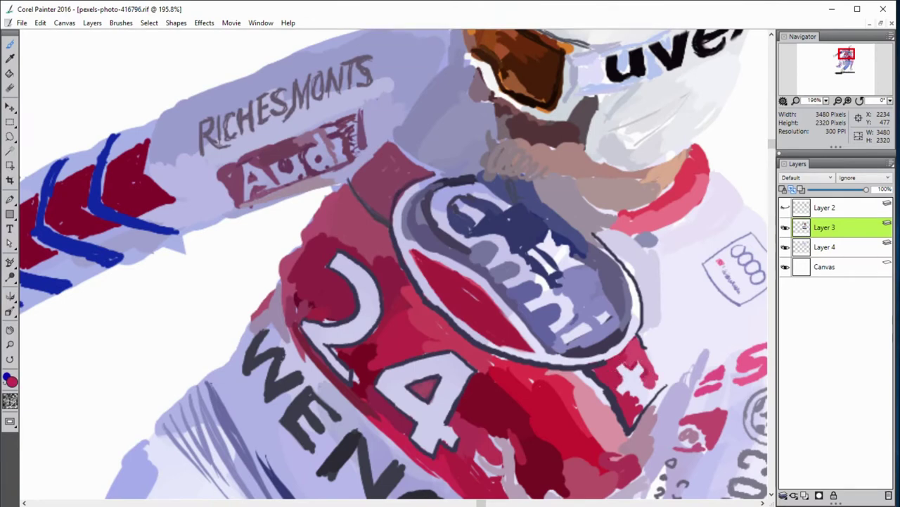
left_click(678, 337, "alt")
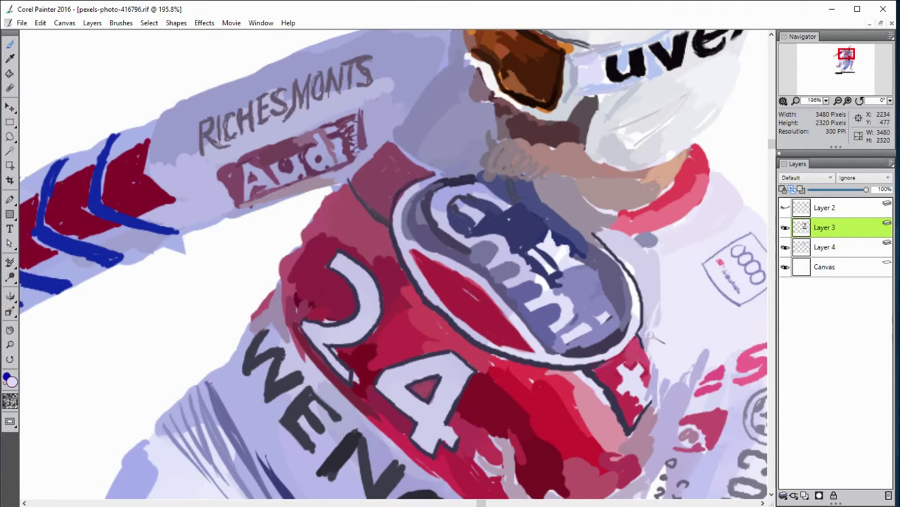
left_click(461, 283, "alt")
left_click_drag(635, 397, 651, 420)
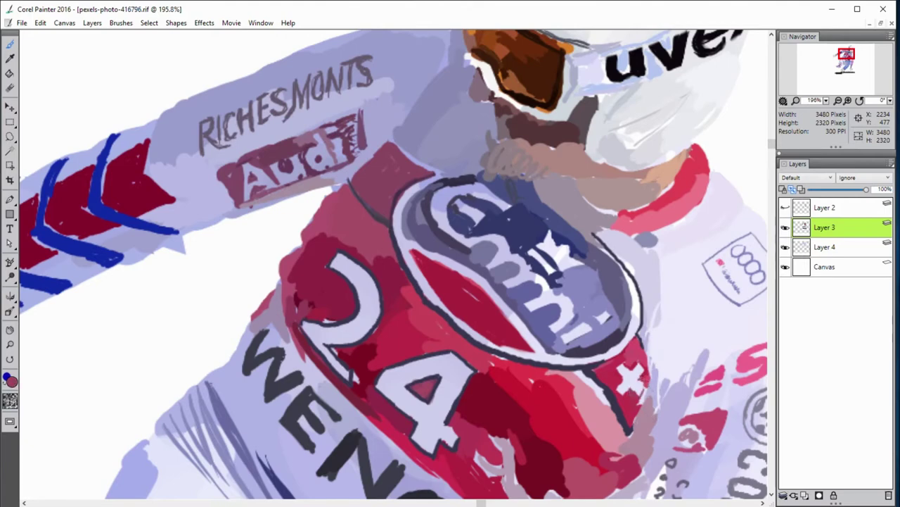
mouse_move(476, 456)
left_mouse_down()
mouse_move(490, 436)
mouse_move(518, 476)
mouse_move(544, 313)
mouse_move(536, 336)
mouse_move(575, 325)
mouse_move(600, 333)
left_mouse_up()
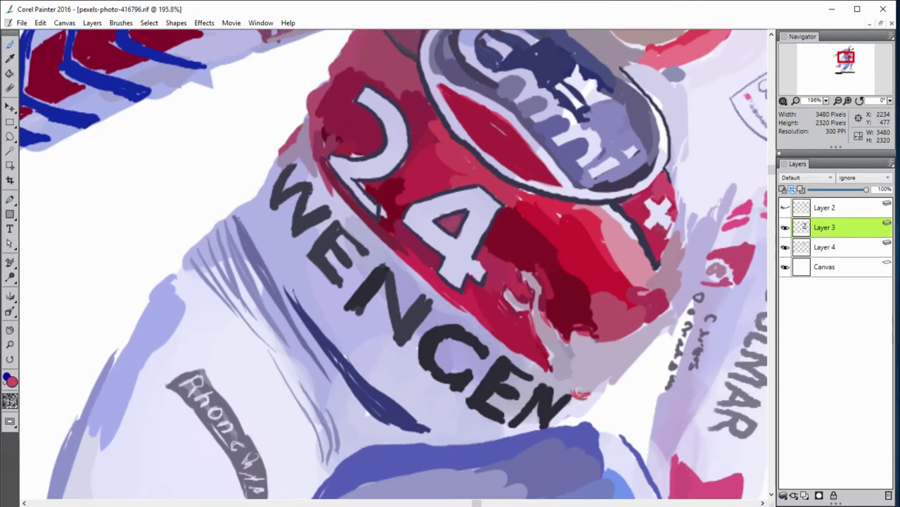
- Shade the C and N letters under the 24 grey, and soften the bib's red edges with pale strokes
left_click_drag(570, 416, 602, 396)
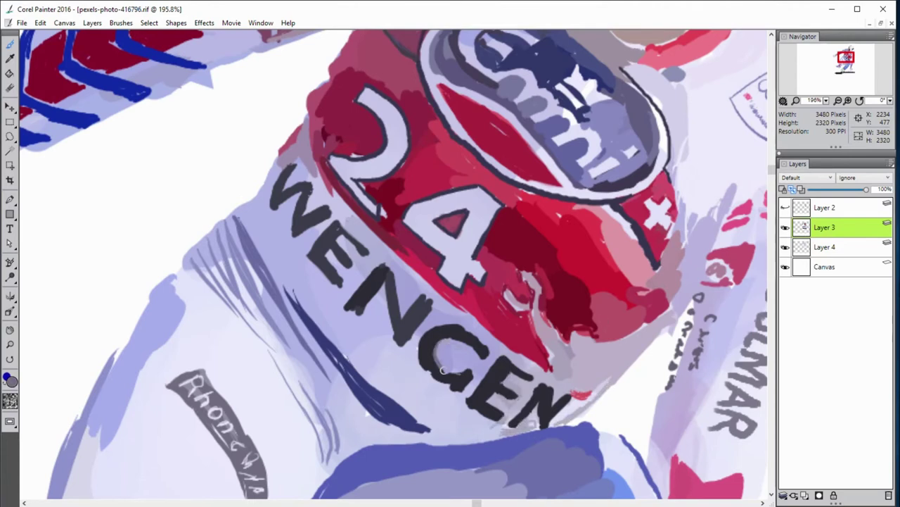
left_click_drag(424, 364, 459, 387)
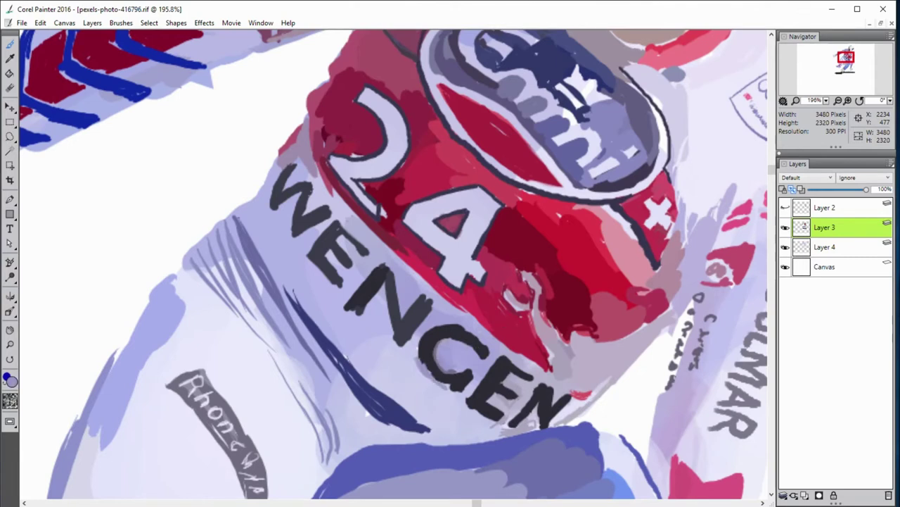
mouse_move(406, 272)
left_mouse_down()
mouse_move(431, 301)
mouse_move(533, 373)
left_mouse_up()
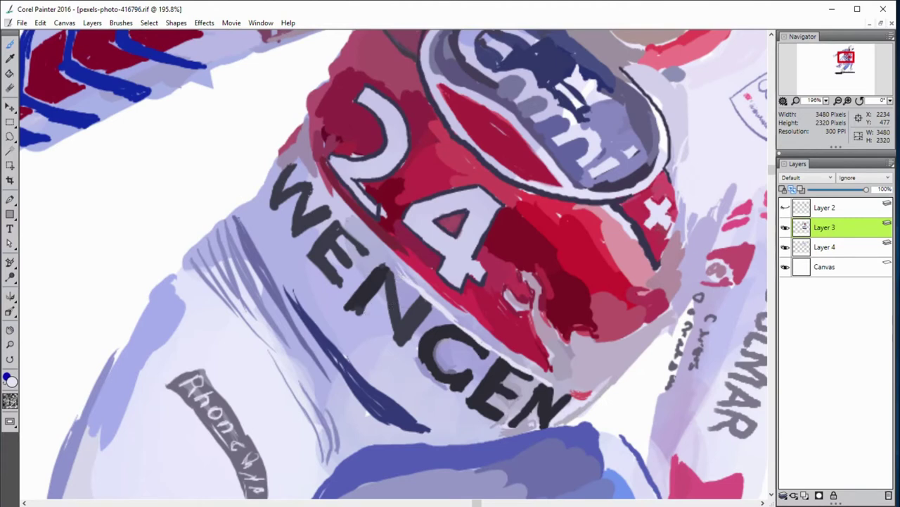
left_click_drag(384, 284, 396, 351)
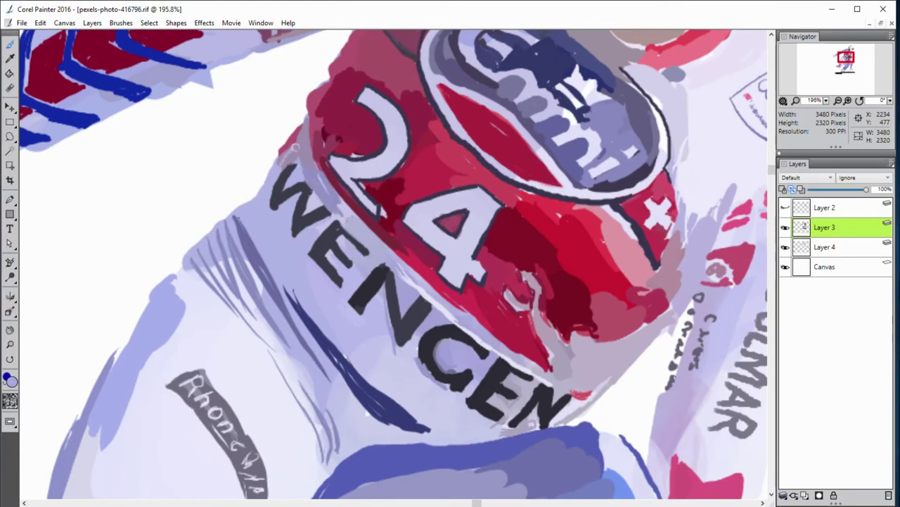
left_click_drag(294, 146, 297, 133)
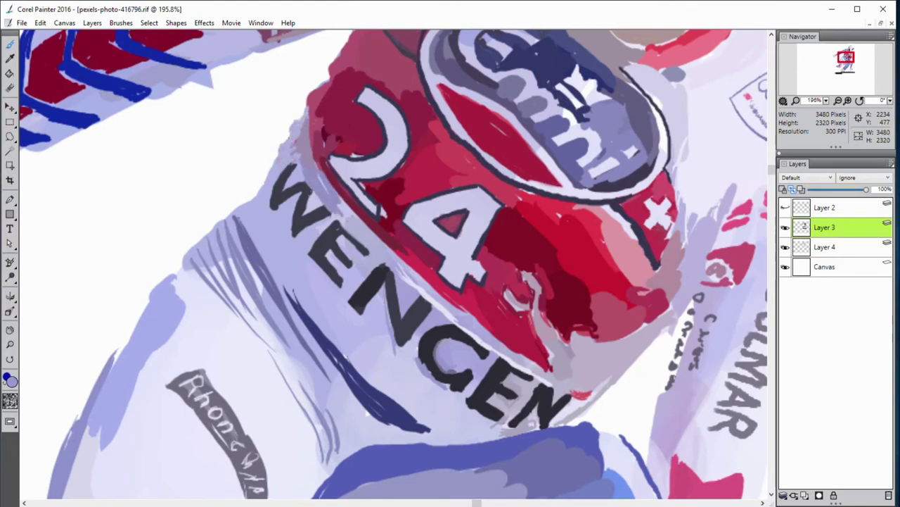
key("ctrl+0")
- On Layer 4, mark the COLMAR sleeve dark, add a grey waistband line, and darken the leg's edge
scroll(394, 211, "up", 5)
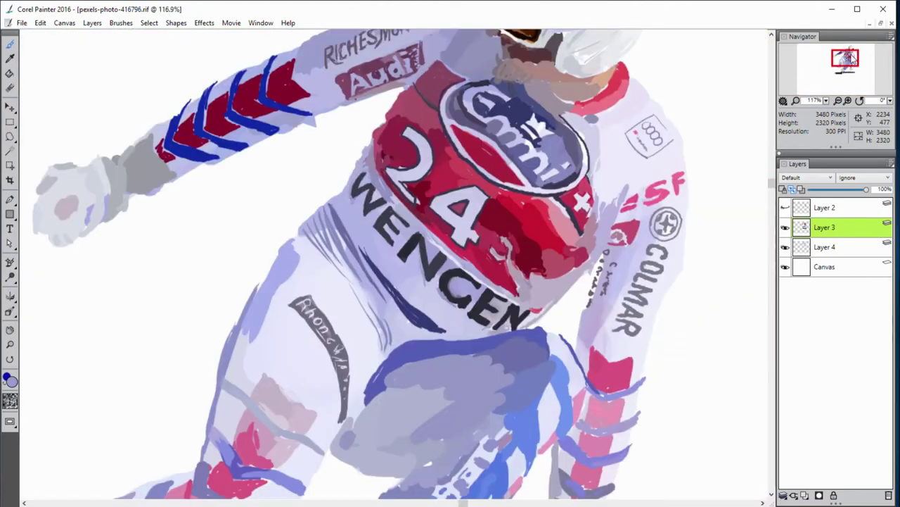
left_click(837, 253)
left_click_drag(571, 250, 568, 310)
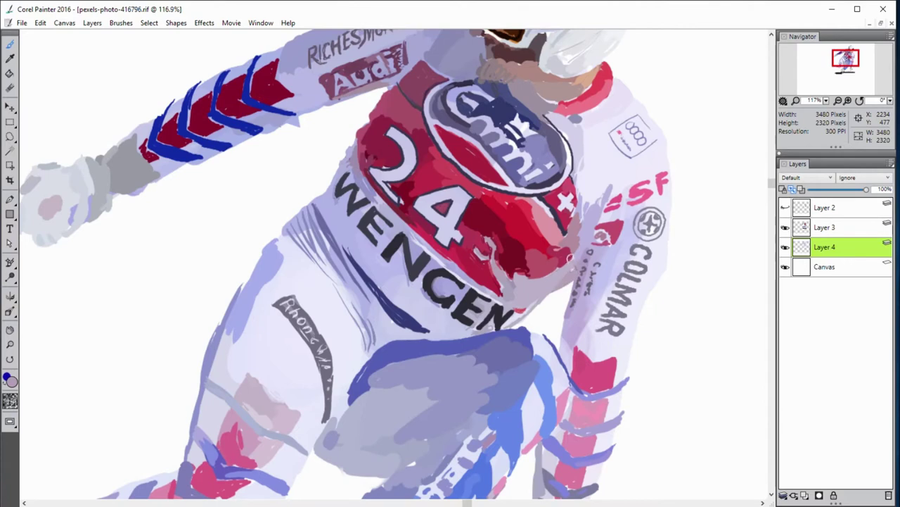
left_click(389, 258, "alt")
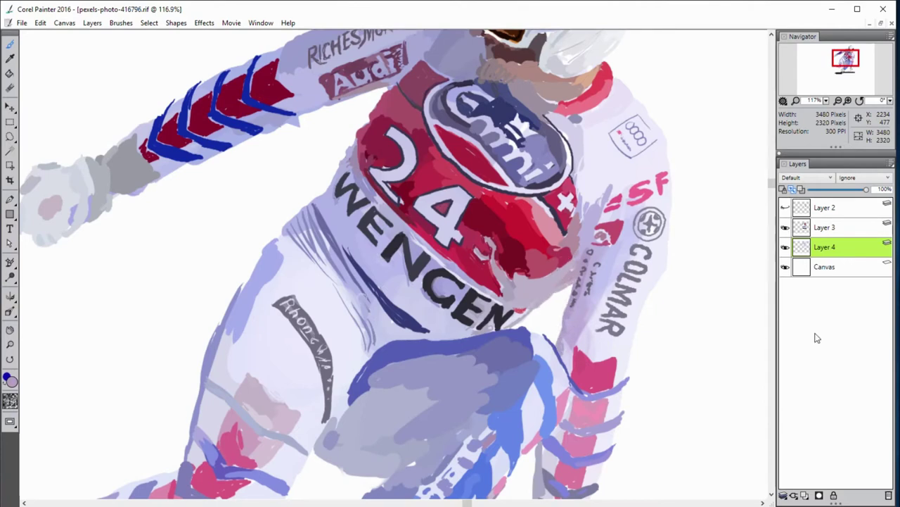
left_click(532, 330, "alt")
left_click(422, 336, "alt")
left_click_drag(420, 337, 480, 333)
left_click(427, 275, "alt")
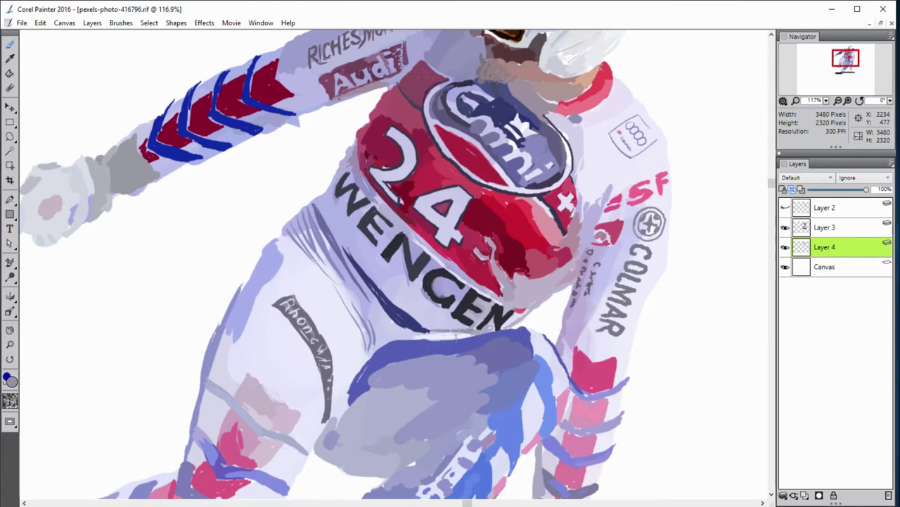
left_click_drag(416, 331, 469, 330)
left_click_drag(346, 404, 338, 385)
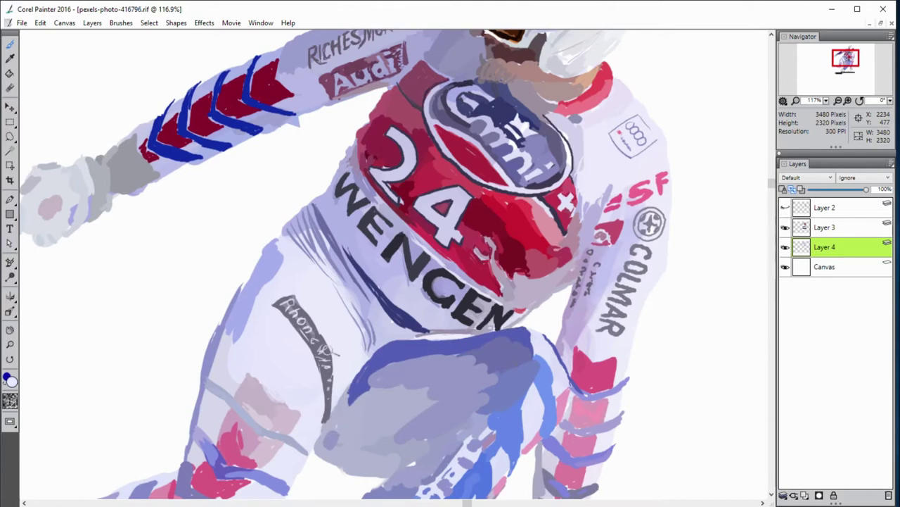
key("ctrl+0")
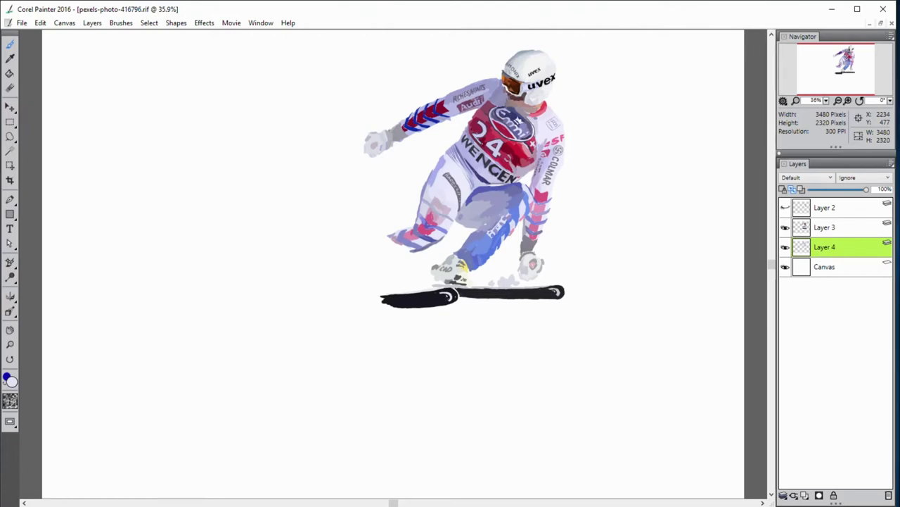
- Duplicate Layer 3 from its right-click menu
left_click(825, 227, "shift")
right_click(819, 229)
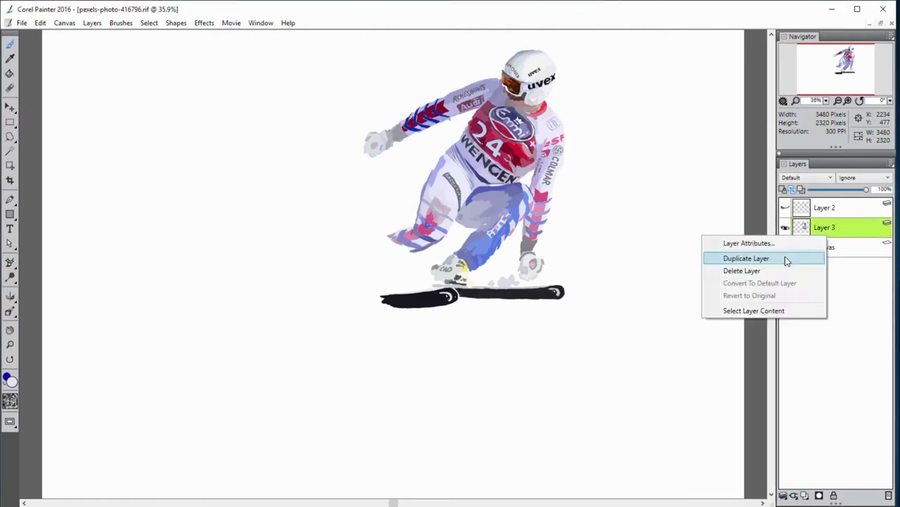
left_click(786, 259)
scroll(501, 185, "up", 5)
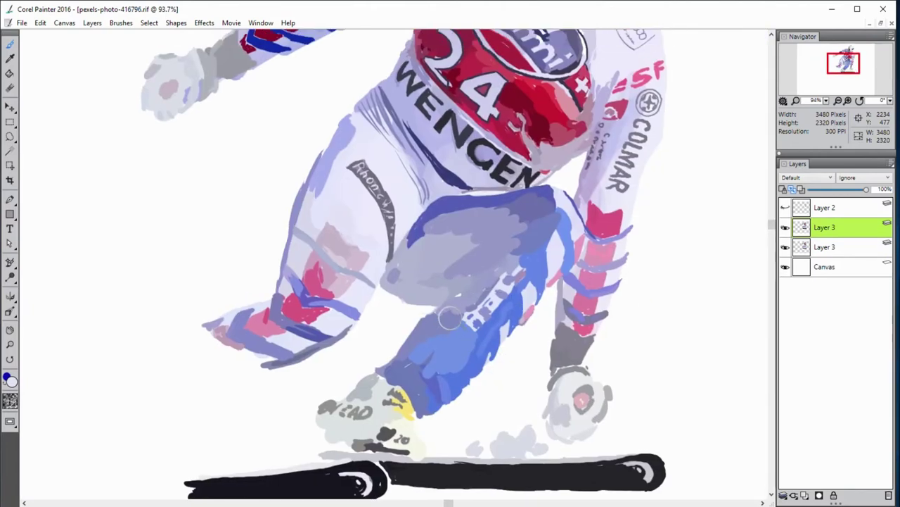
- Enlarge the brush, enable Preserve Transparency, then paint light grey over the boot and blue on the leg
key("bracketright")
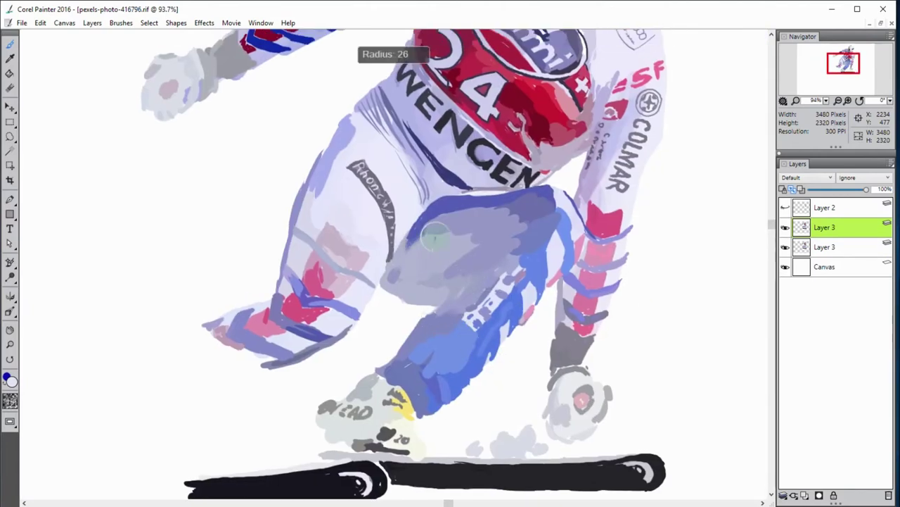
key("bracketright")
key("bracketright")
key("bracketright")
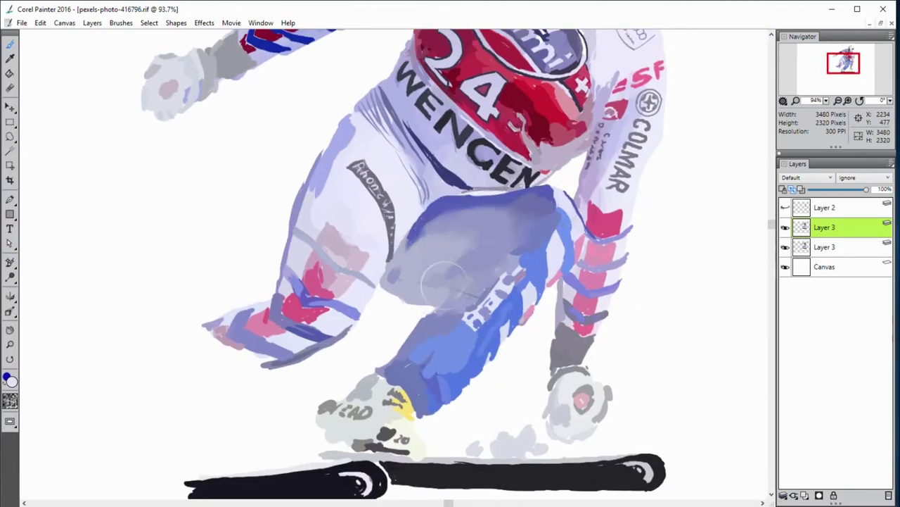
left_click(785, 194)
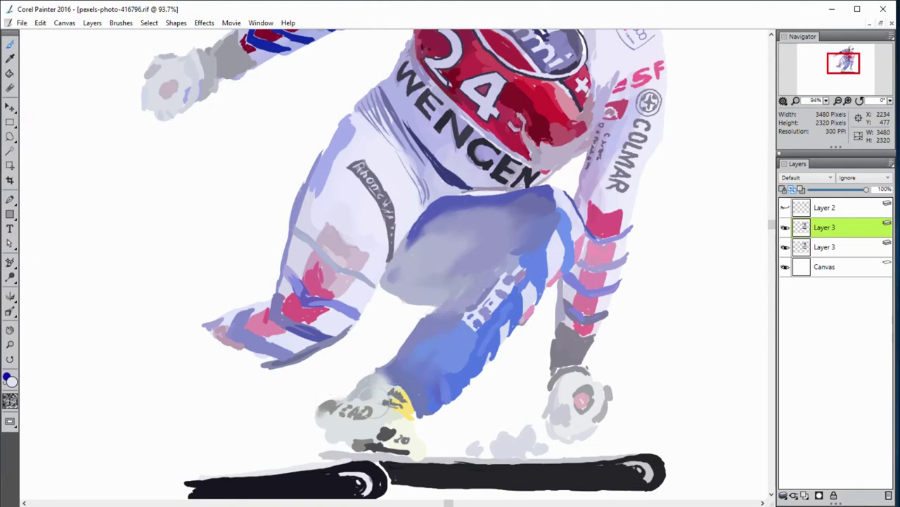
left_click_drag(391, 384, 426, 366)
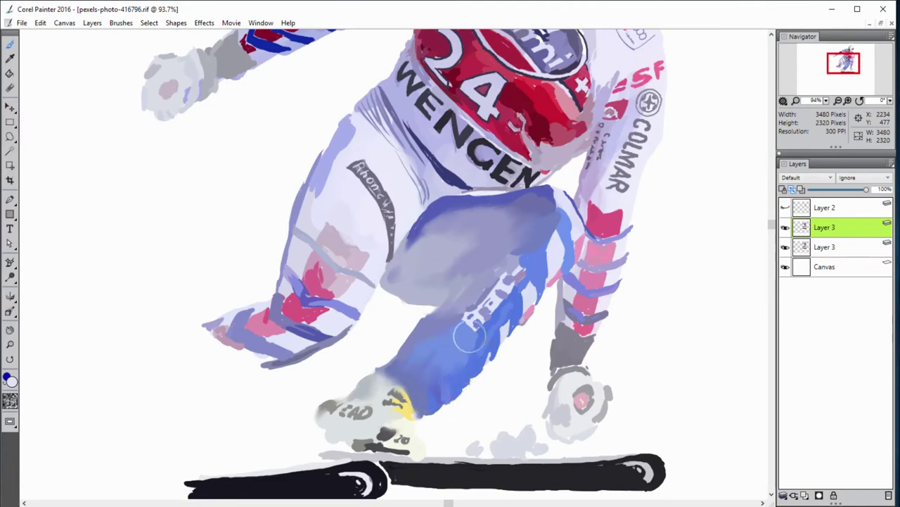
mouse_move(531, 269)
left_mouse_down()
mouse_move(533, 251)
mouse_move(517, 299)
left_mouse_up()
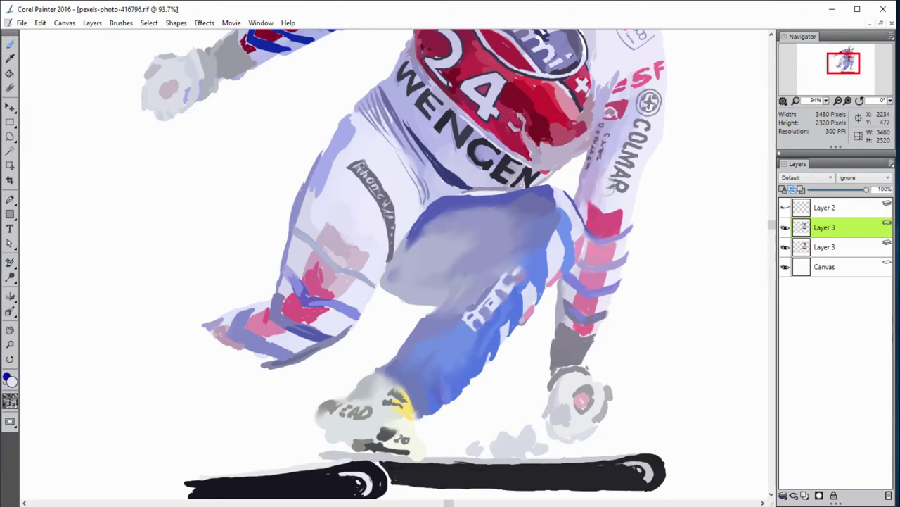
left_click_drag(542, 150, 435, 283)
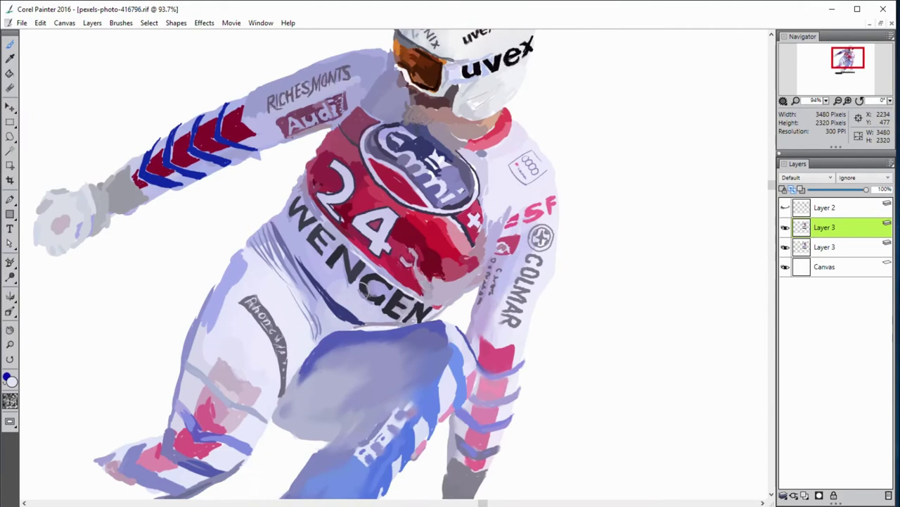
- Darken the leg's left edge and blend the pink and red patches on the lower leg and wrist
mouse_move(239, 296)
left_mouse_down()
mouse_move(211, 352)
mouse_move(243, 316)
mouse_move(235, 254)
mouse_move(243, 281)
mouse_move(264, 294)
mouse_move(236, 359)
mouse_move(229, 316)
mouse_move(289, 239)
mouse_move(278, 243)
mouse_move(313, 264)
left_mouse_up()
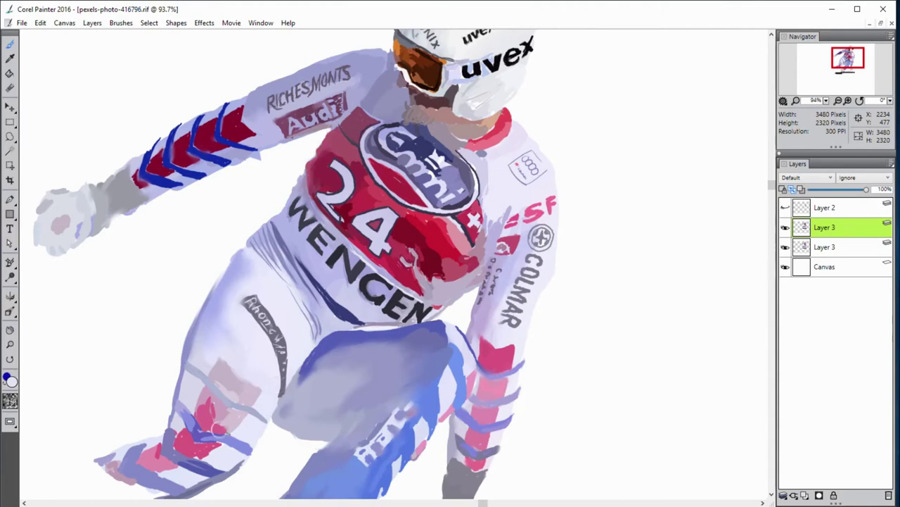
left_click_drag(215, 427, 243, 389)
left_click_drag(193, 454, 219, 444)
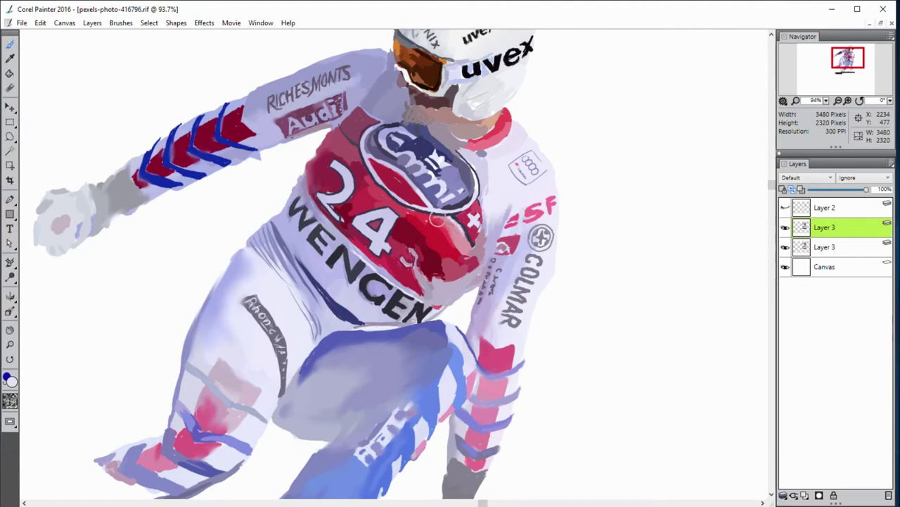
- Extend the red down the bib, blend the neck below the goggles, and darken the waist with blue
left_click_drag(471, 224, 461, 257)
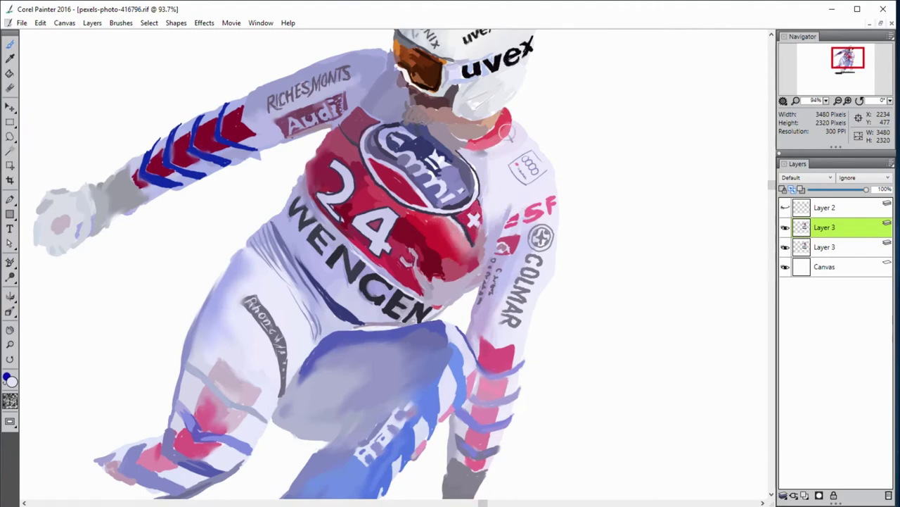
mouse_move(445, 109)
left_mouse_down()
mouse_move(420, 105)
mouse_move(441, 111)
left_mouse_up()
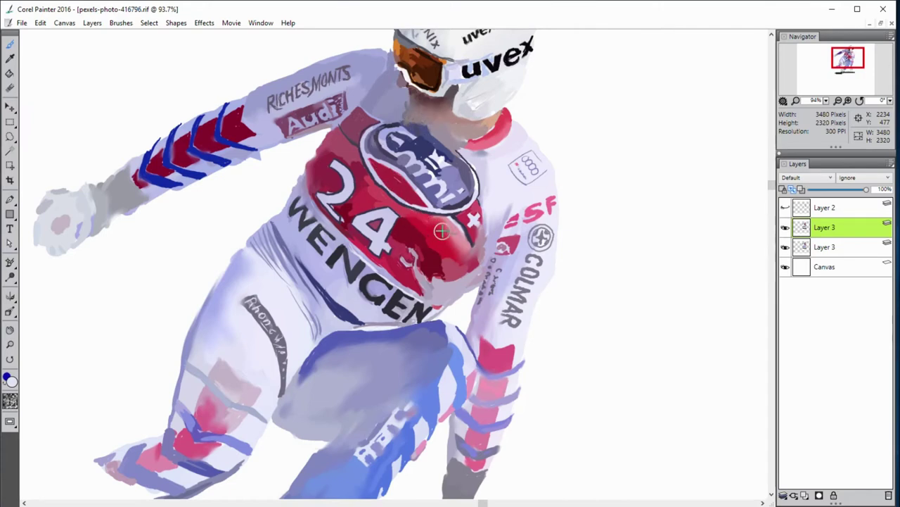
mouse_move(422, 237)
left_mouse_down()
mouse_move(431, 279)
mouse_move(455, 280)
left_mouse_up()
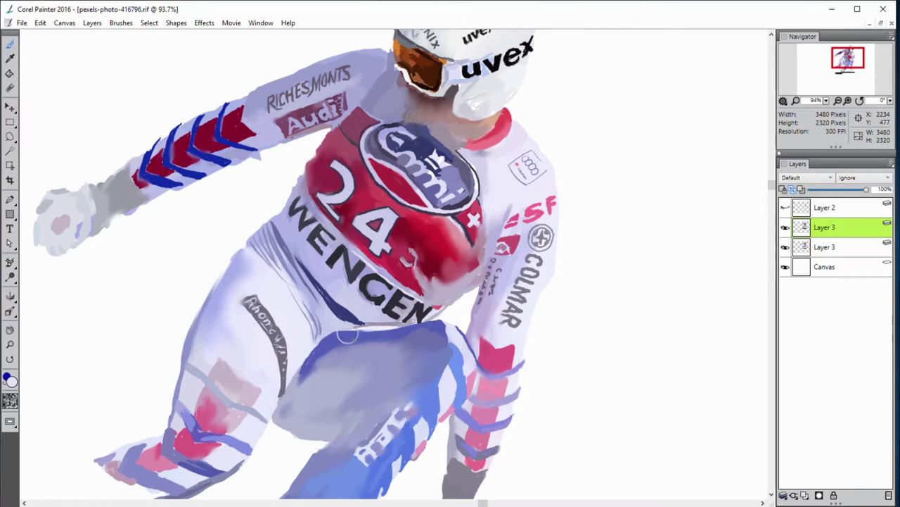
left_click_drag(325, 354, 304, 380)
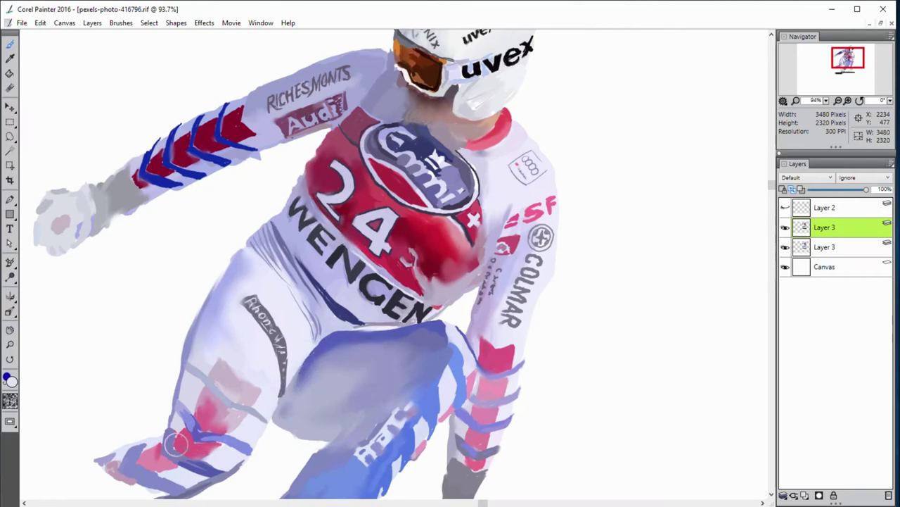
scroll(188, 464, "down", 1)
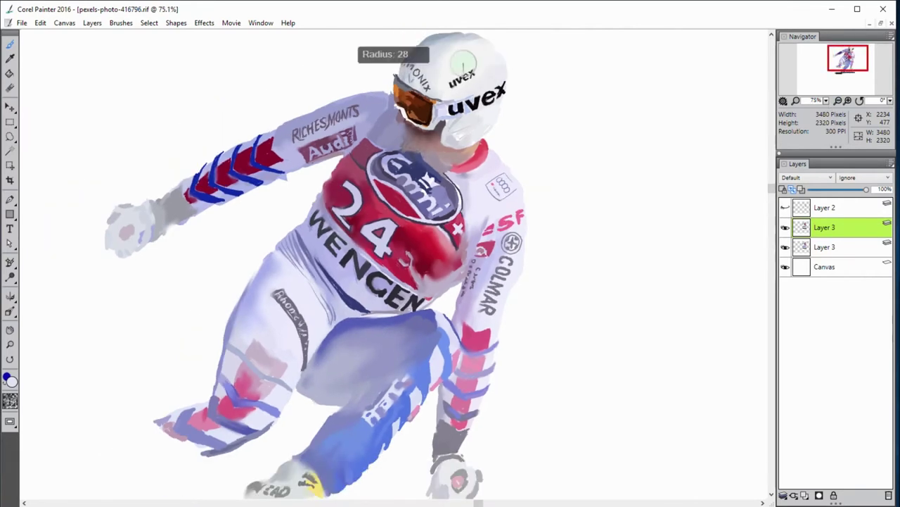
left_click_drag(420, 71, 336, 190)
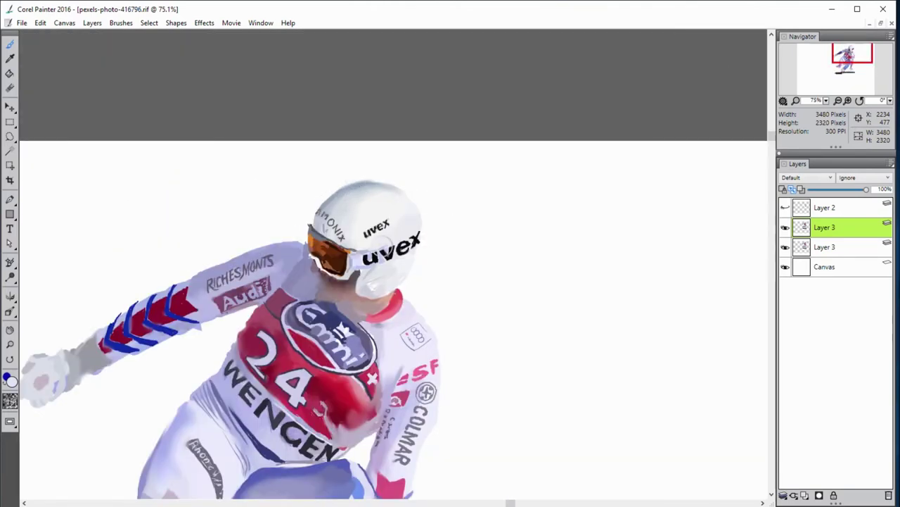
left_click(785, 247)
left_click(824, 246)
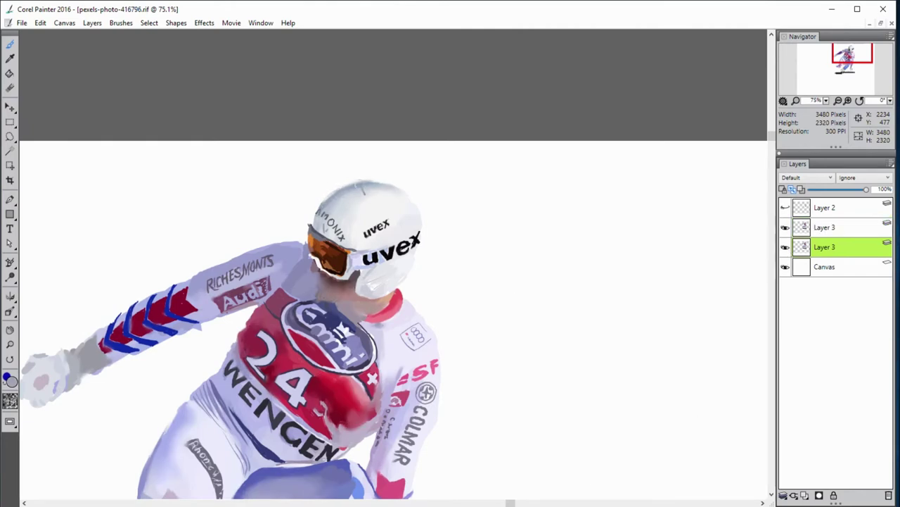
left_click(785, 227)
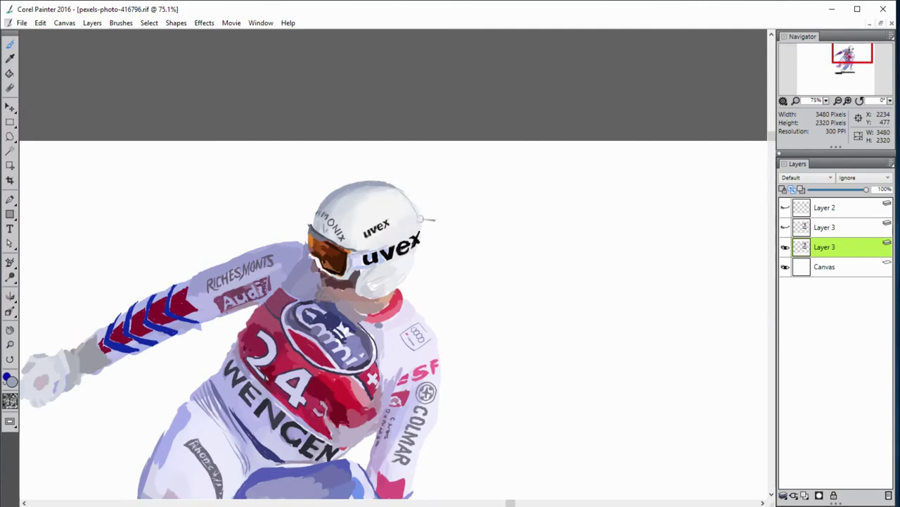
left_click(786, 228)
left_click(834, 229)
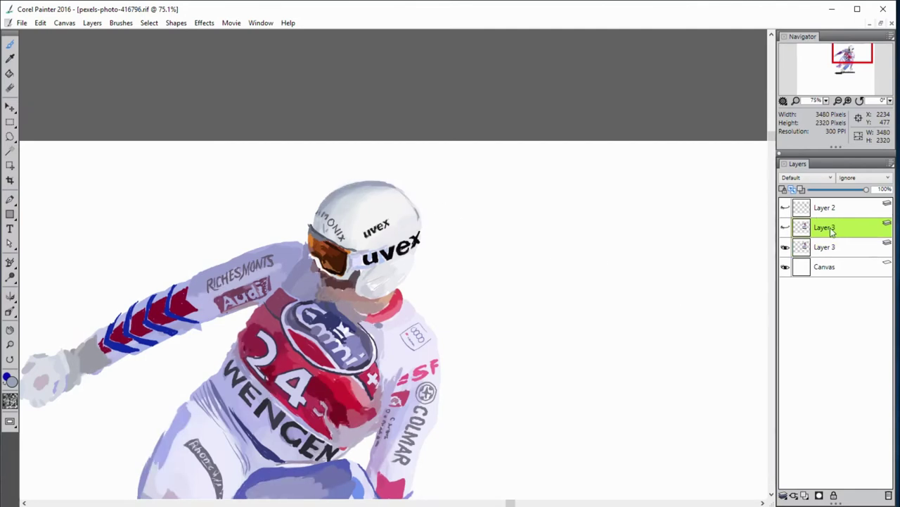
left_click(786, 228)
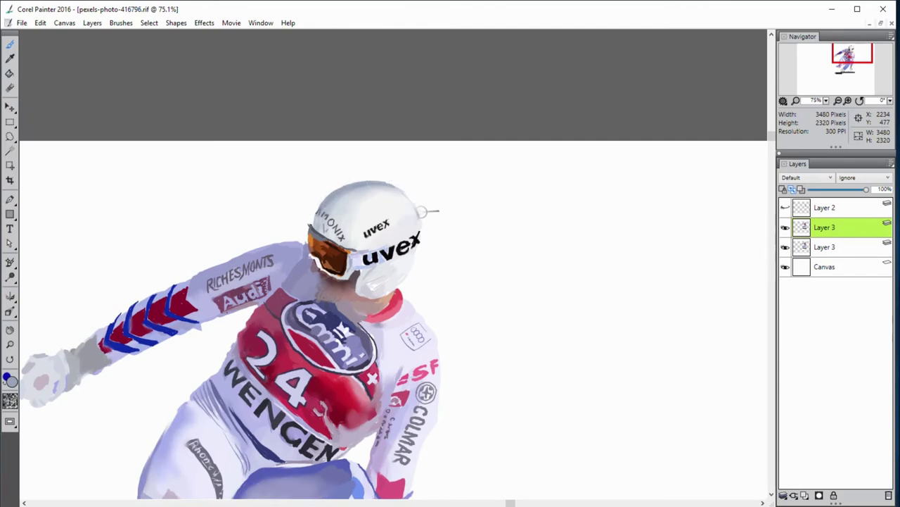
scroll(603, 345, "down", 2)
- Select both Layer 3 copies, merge them with Ctrl+E, and add a new empty layer
left_click(837, 247, "shift")
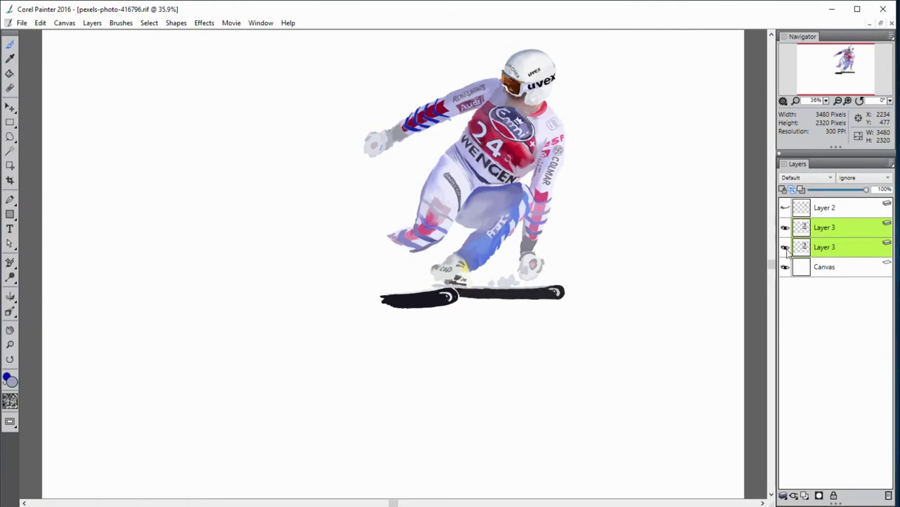
key("ctrl+e")
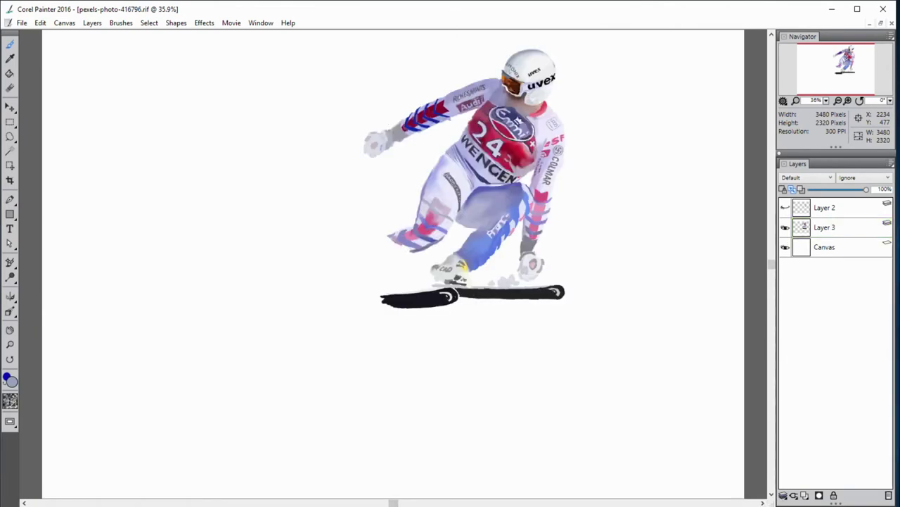
key("ctrl+shift+n")
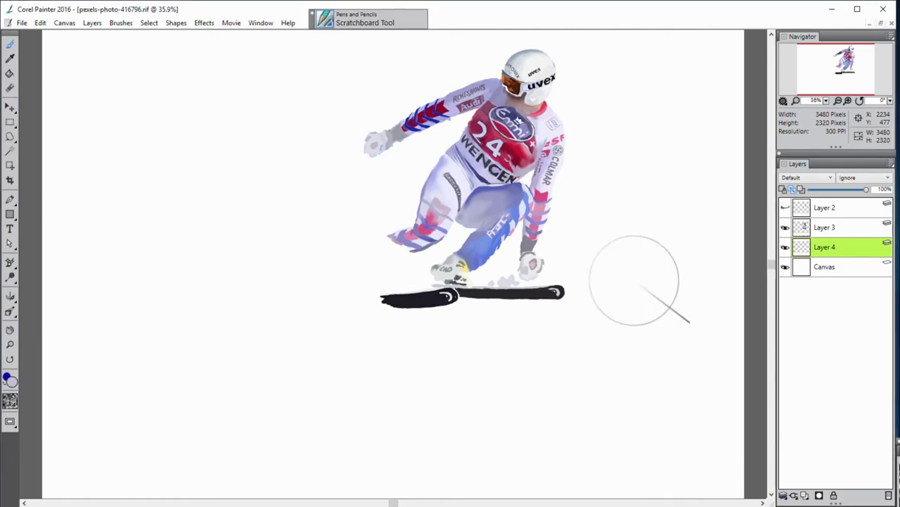
- Paint a light blue sky behind the skier and grey-blue snow clouds across the left side
left_click_drag(598, 179, 570, 184)
mouse_move(612, 211)
left_mouse_down()
mouse_move(668, 185)
mouse_move(647, 125)
mouse_move(483, 40)
mouse_move(492, 35)
mouse_move(221, 61)
mouse_move(423, 176)
left_mouse_up()
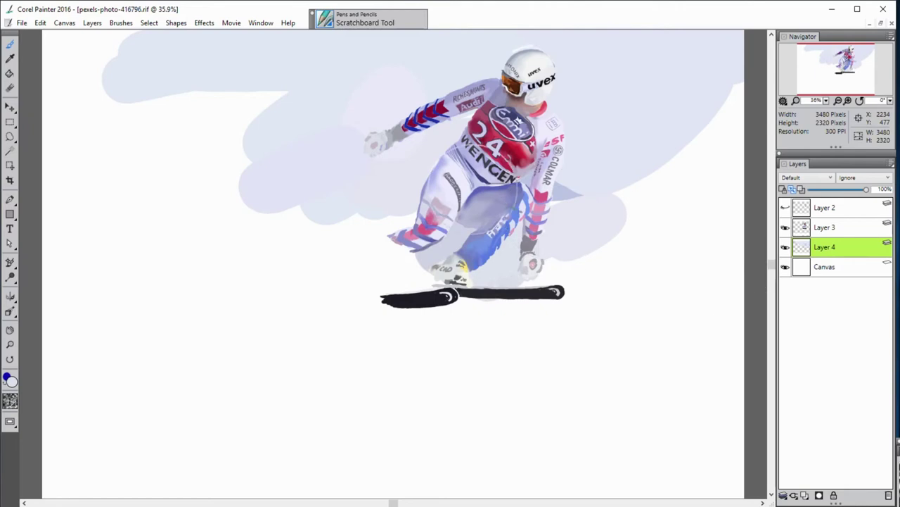
mouse_move(563, 275)
left_mouse_down()
mouse_move(746, 233)
mouse_move(732, 123)
left_mouse_up()
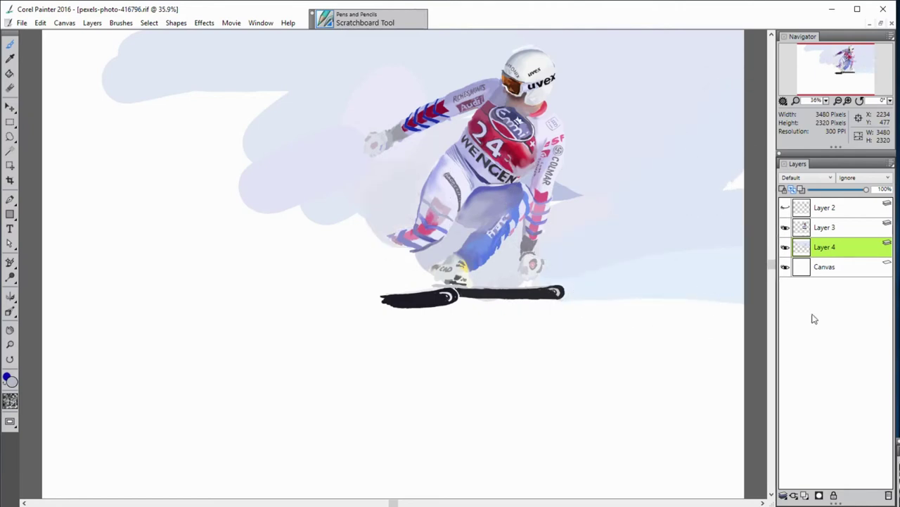
mouse_move(331, 295)
left_mouse_down()
mouse_move(422, 311)
mouse_move(130, 294)
left_mouse_up()
left_click_drag(211, 211, 401, 282)
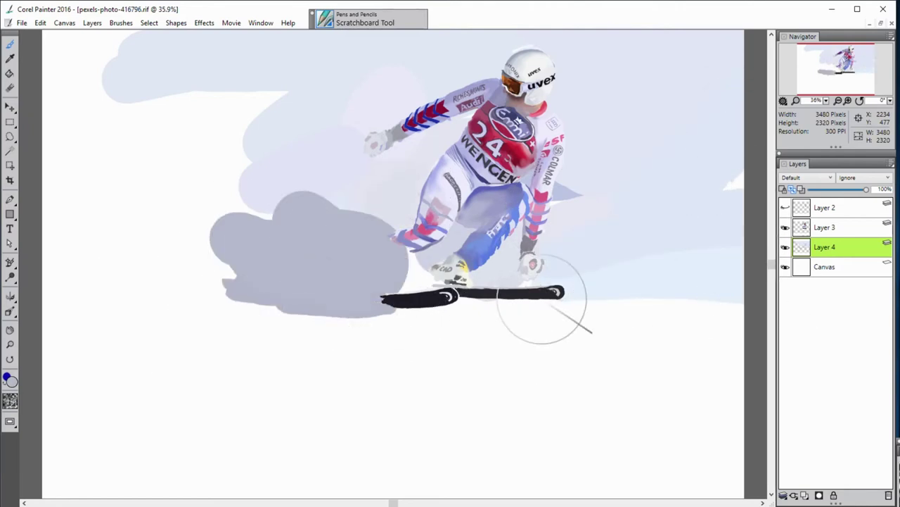
mouse_move(310, 239)
left_mouse_down()
mouse_move(161, 141)
mouse_move(260, 110)
mouse_move(201, 80)
mouse_move(70, 71)
mouse_move(92, 183)
mouse_move(71, 296)
mouse_move(241, 291)
mouse_move(183, 232)
left_mouse_up()
mouse_move(70, 295)
left_mouse_down()
mouse_move(208, 296)
mouse_move(169, 285)
mouse_move(331, 299)
left_mouse_up()
- Paint a pale grey shadow band beneath the skis
left_click_drag(457, 307, 538, 308)
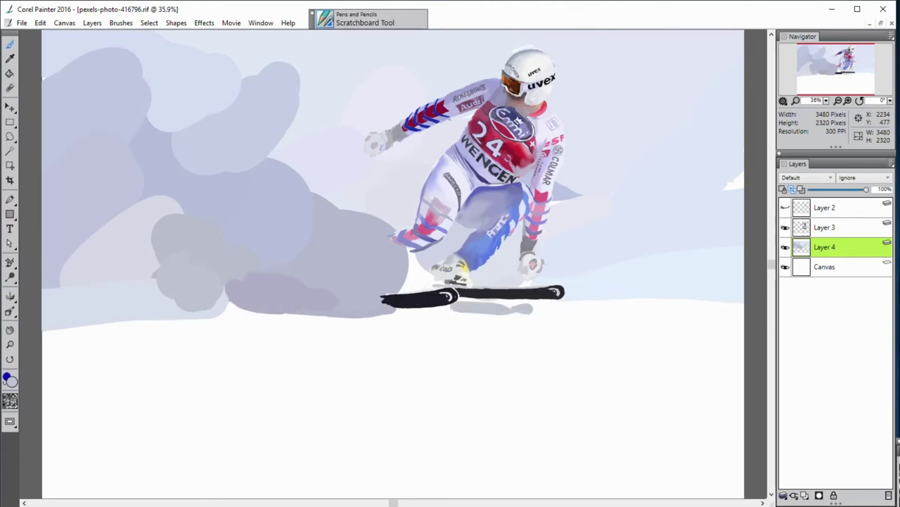
left_click_drag(450, 310, 555, 309)
left_click_drag(443, 310, 577, 313)
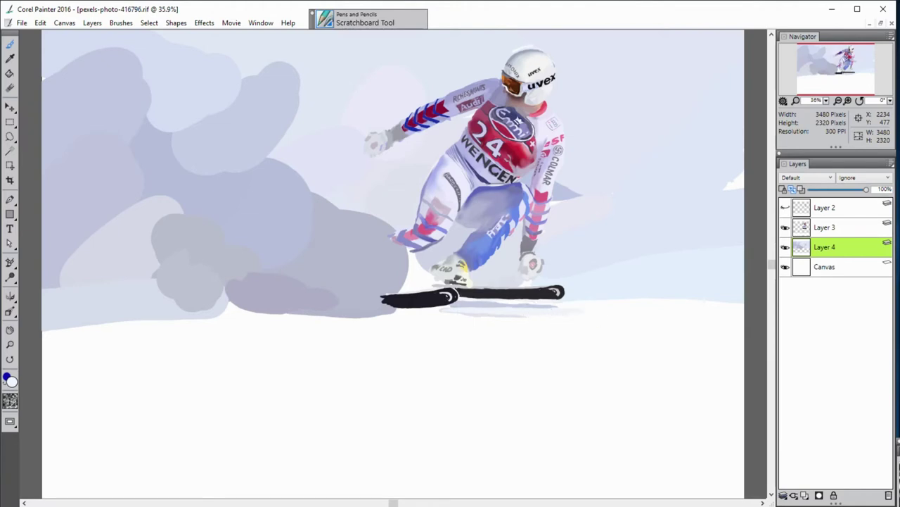
mouse_move(394, 318)
left_mouse_down()
mouse_move(519, 321)
mouse_move(345, 310)
mouse_move(397, 320)
mouse_move(273, 297)
mouse_move(401, 305)
left_mouse_up()
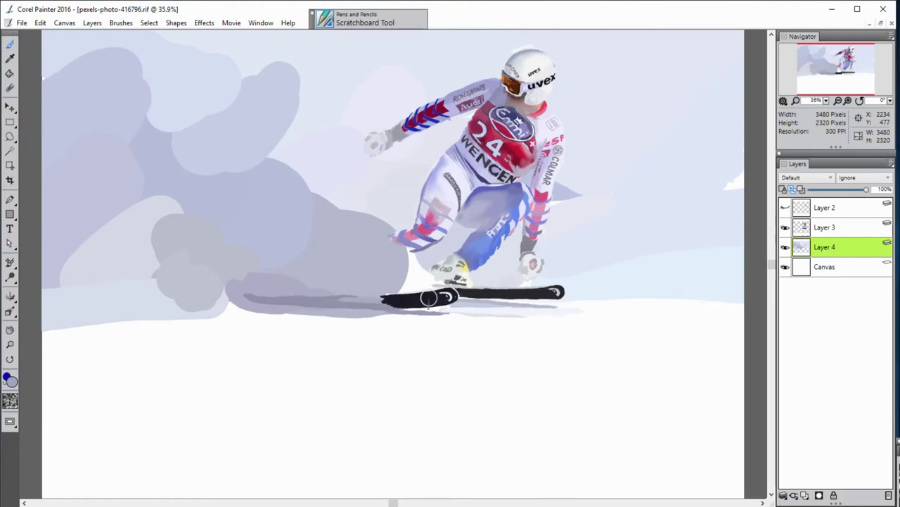
- Lay a grey shadow and blue-grey band along the snow line
left_click_drag(336, 318, 46, 322)
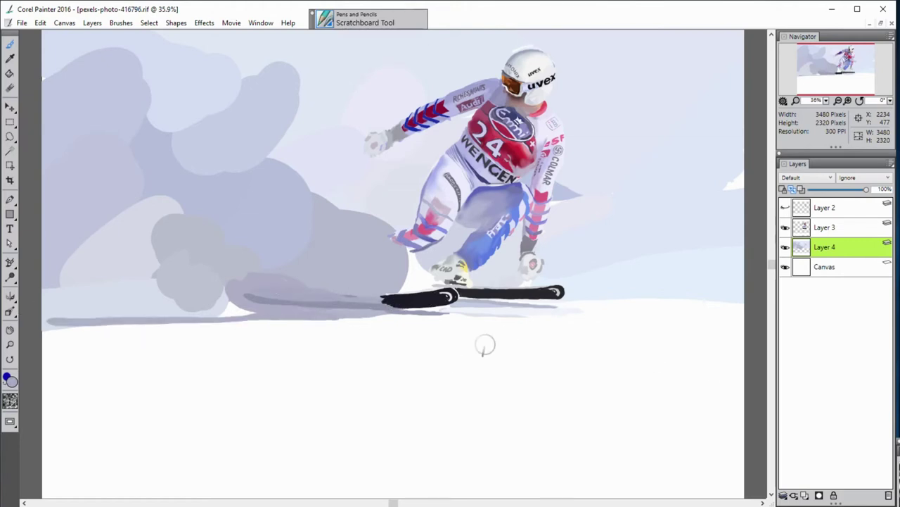
left_click_drag(254, 313, 44, 320)
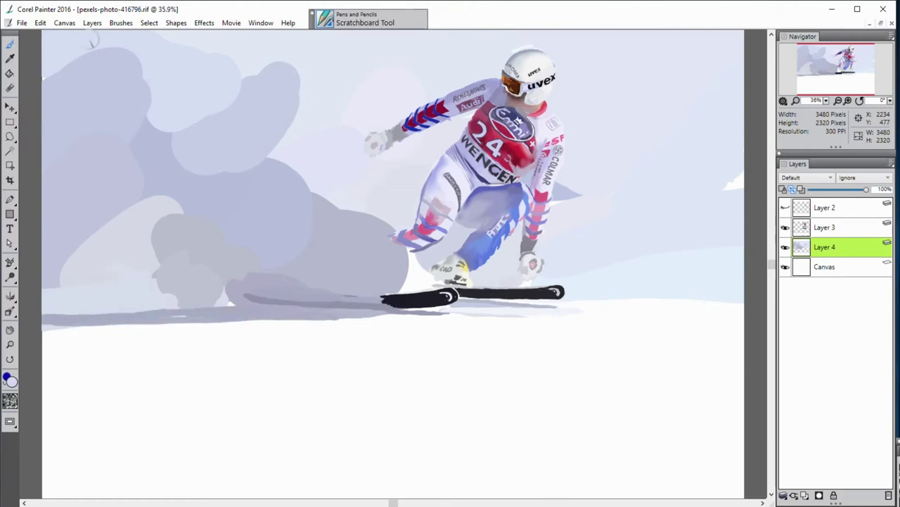
left_click_drag(299, 331, 70, 332)
left_click_drag(162, 331, 531, 319)
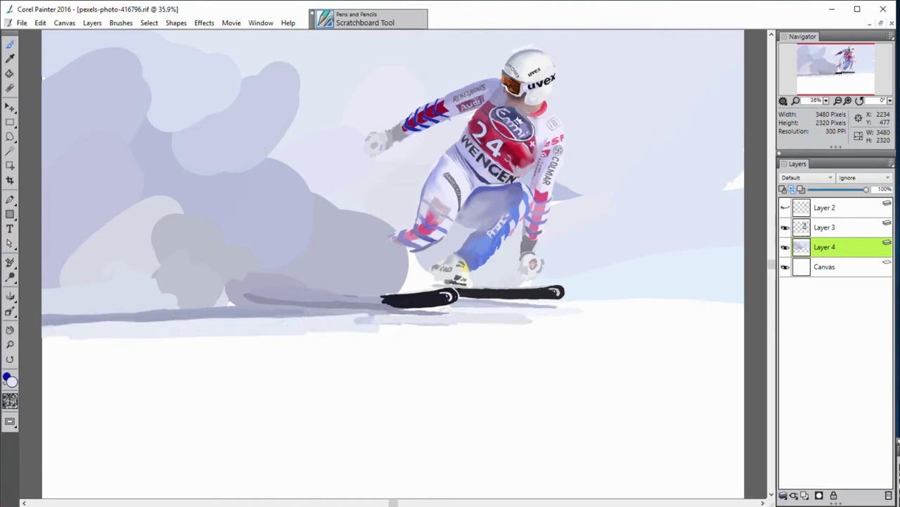
- Add white snow spray beside the boots and legs, plus a blue-grey band across the lower snow
mouse_move(431, 284)
left_mouse_down()
mouse_move(387, 253)
mouse_move(390, 290)
mouse_move(330, 247)
mouse_move(316, 203)
mouse_move(400, 252)
left_mouse_up()
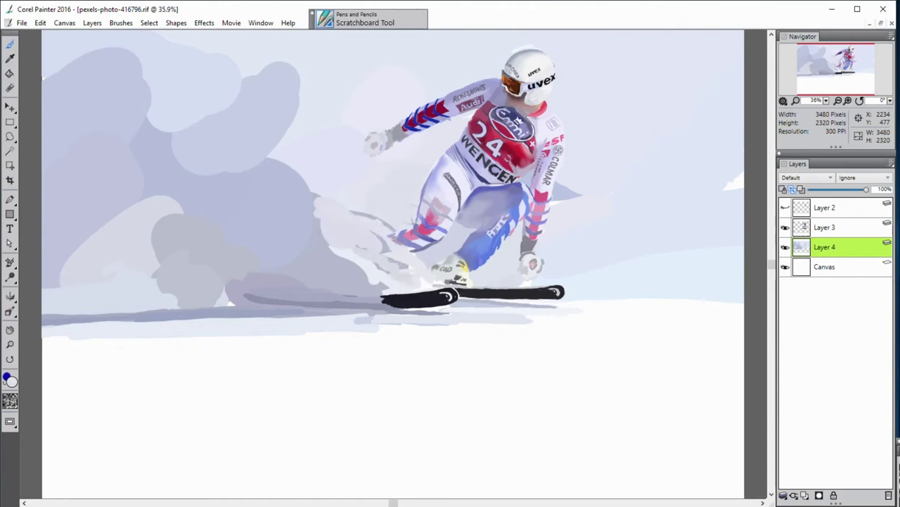
left_click_drag(320, 172, 253, 166)
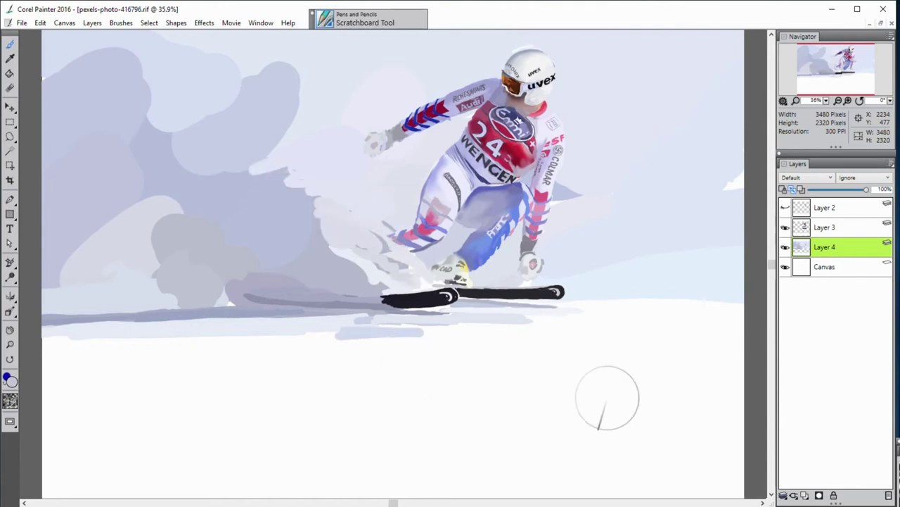
left_click_drag(57, 394, 514, 362)
left_click_drag(331, 331, 50, 352)
- Cover the lower snow with broad blue-grey shadow strokes, including a snow mound at right
left_click_drag(576, 331, 739, 330)
mouse_move(440, 320)
left_mouse_down()
mouse_move(555, 362)
mouse_move(738, 387)
left_mouse_up()
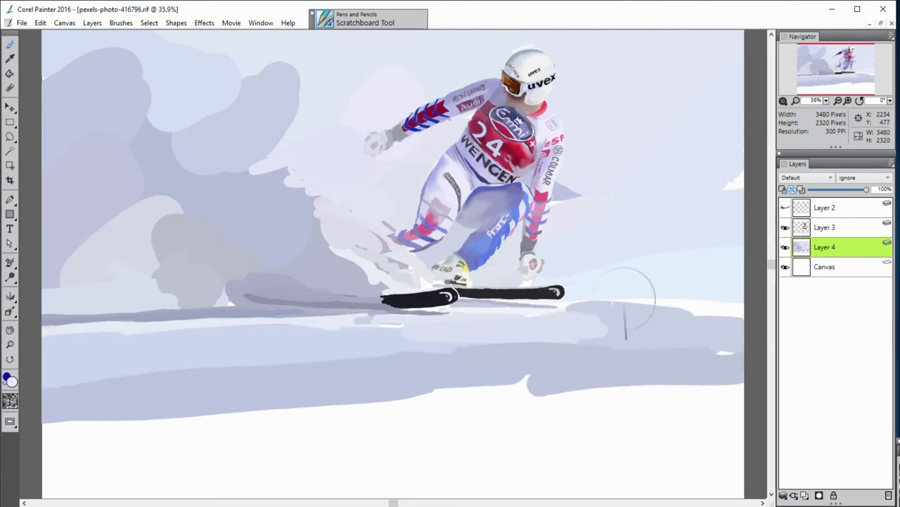
left_click_drag(639, 302, 738, 323)
left_click_drag(739, 372, 669, 428)
left_click_drag(739, 450, 573, 482)
left_click_drag(70, 465, 568, 431)
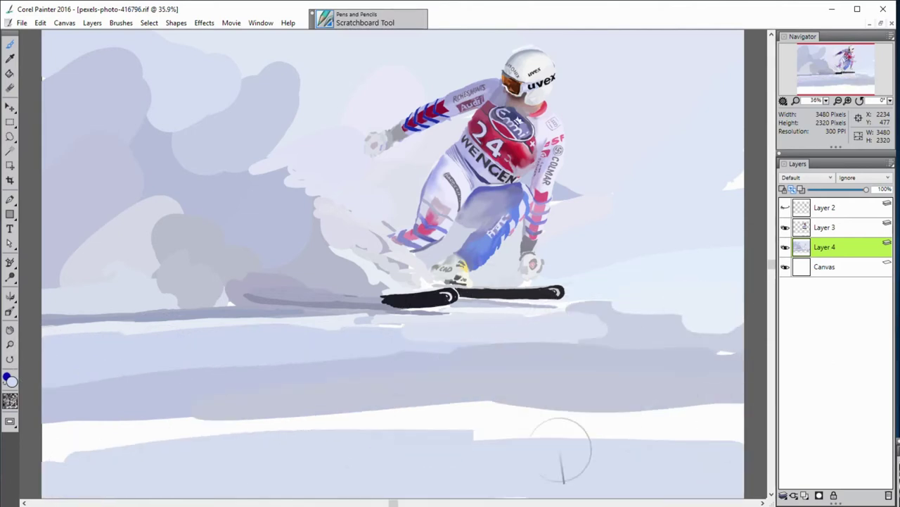
mouse_move(56, 450)
left_mouse_down()
mouse_move(451, 395)
mouse_move(131, 432)
mouse_move(739, 413)
mouse_move(78, 415)
left_mouse_up()
- Blend the right snow strip, patch the right background, and add white spray around arm and skis
left_click_drag(521, 337, 739, 326)
left_click_drag(605, 331, 492, 345)
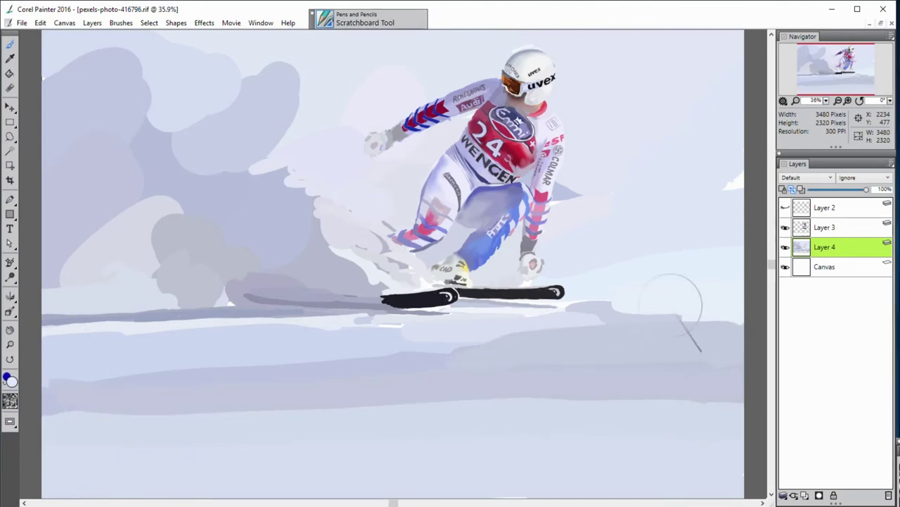
left_click_drag(720, 189, 736, 184)
left_click_drag(566, 195, 615, 196)
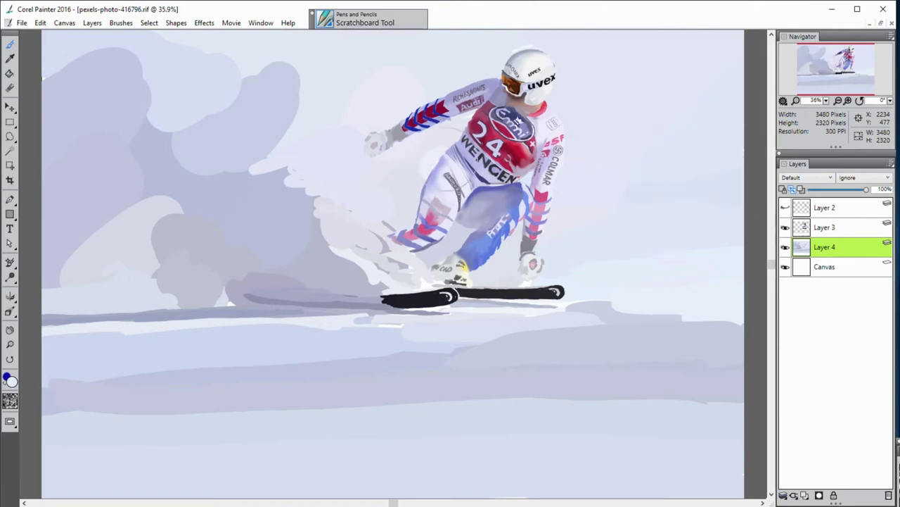
left_click_drag(430, 72, 382, 131)
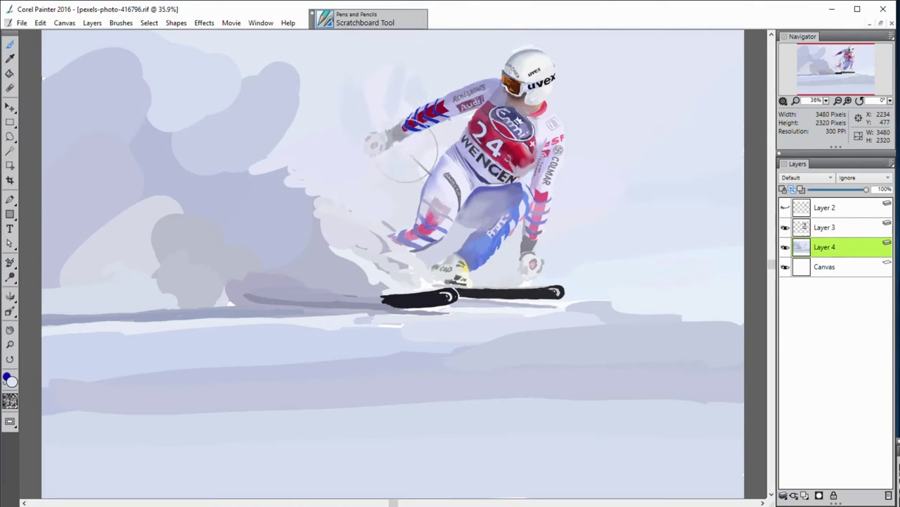
left_click_drag(352, 248, 325, 211)
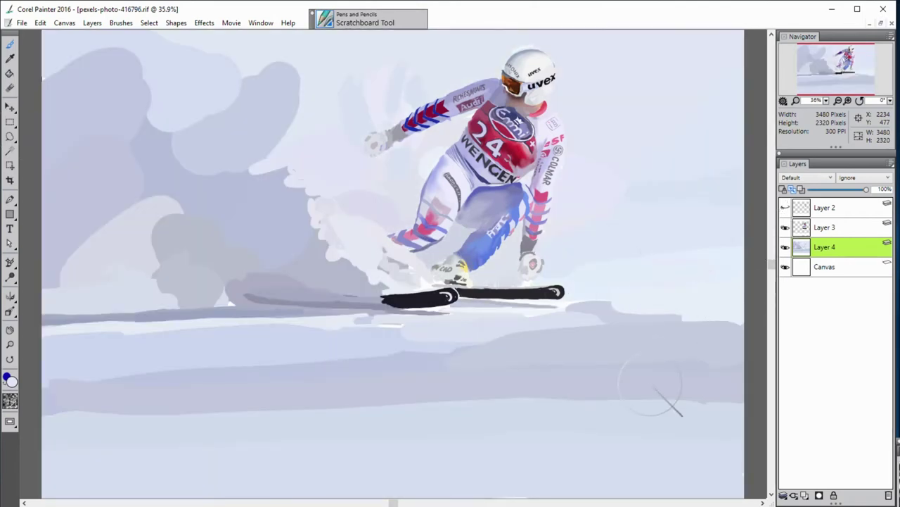
key("ctrl+1")
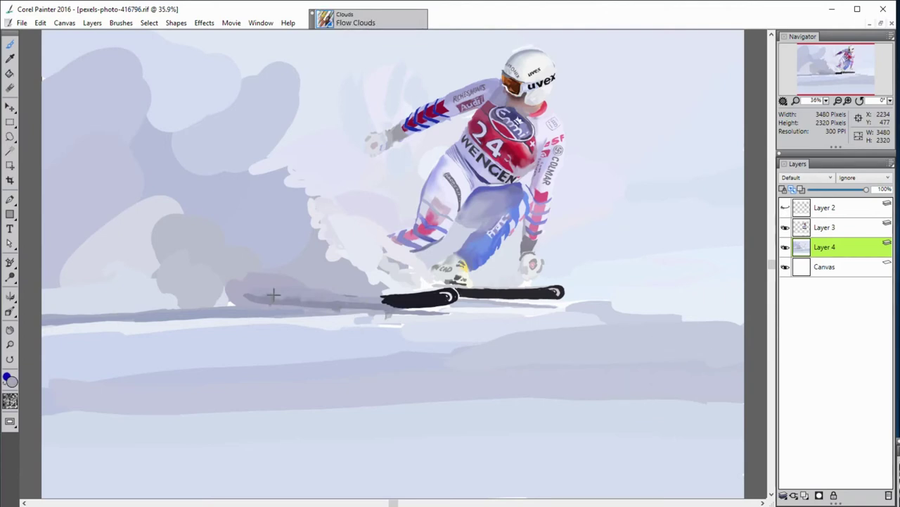
- Build up a denser, darker speckled Flow Clouds shadow under the skis and spray
left_click_drag(274, 296, 380, 301)
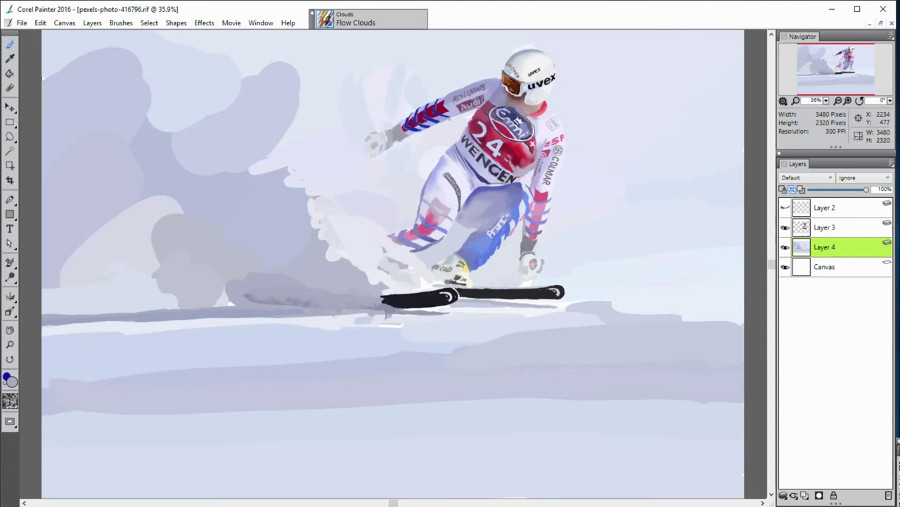
left_click_drag(266, 297, 380, 302)
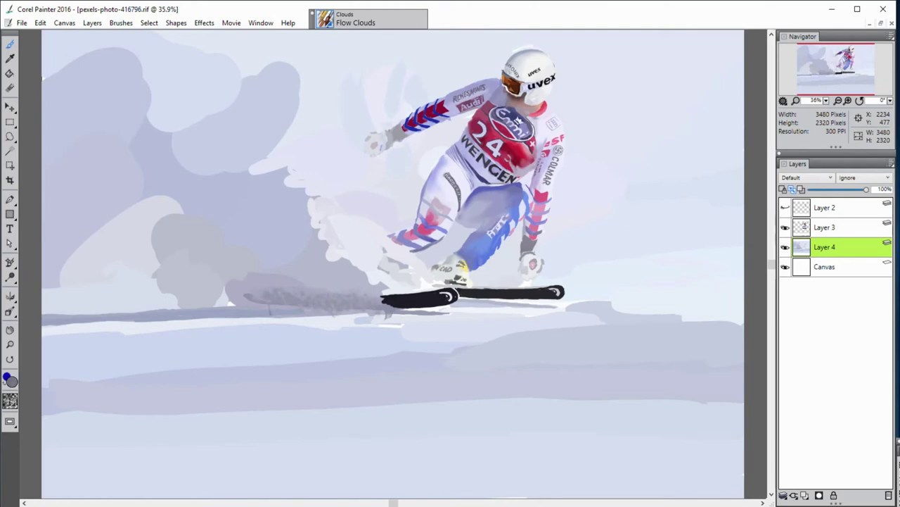
mouse_move(269, 308)
left_mouse_down()
mouse_move(378, 304)
mouse_move(314, 310)
left_mouse_up()
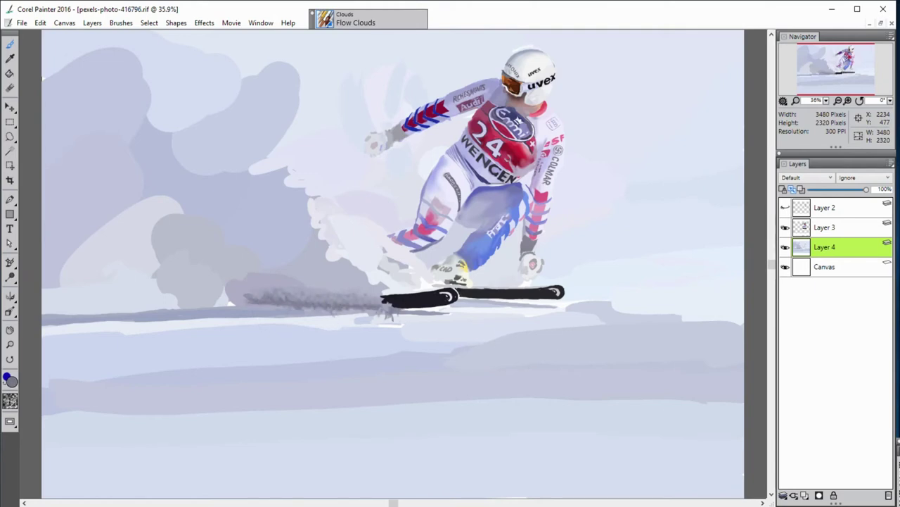
left_click_drag(257, 295, 365, 301)
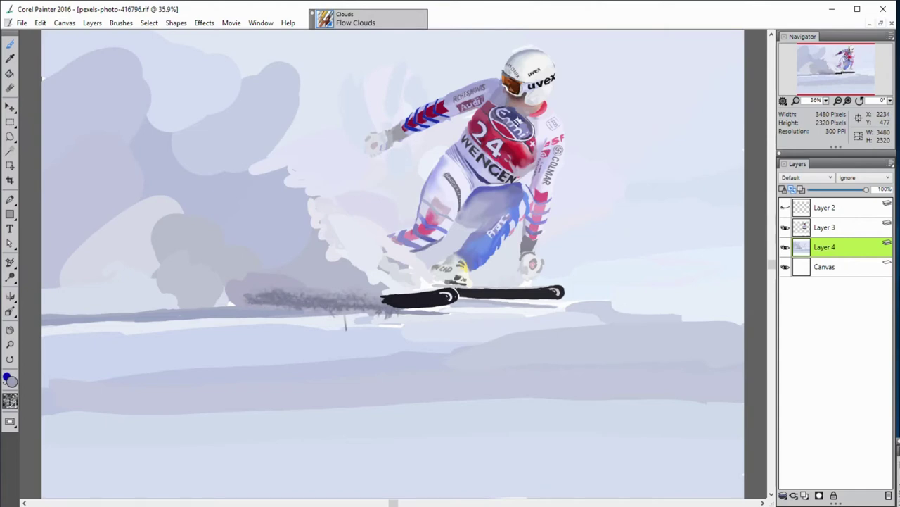
left_click_drag(247, 285, 342, 245)
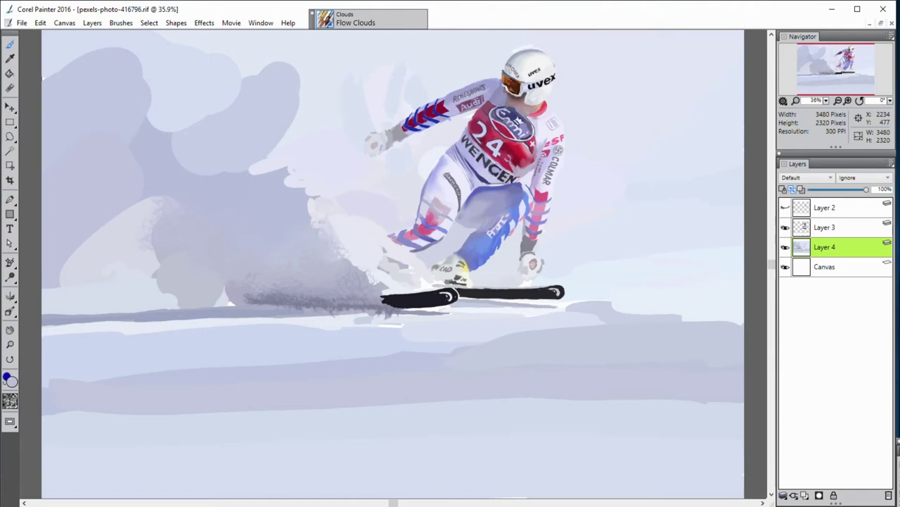
left_click_drag(212, 208, 151, 211)
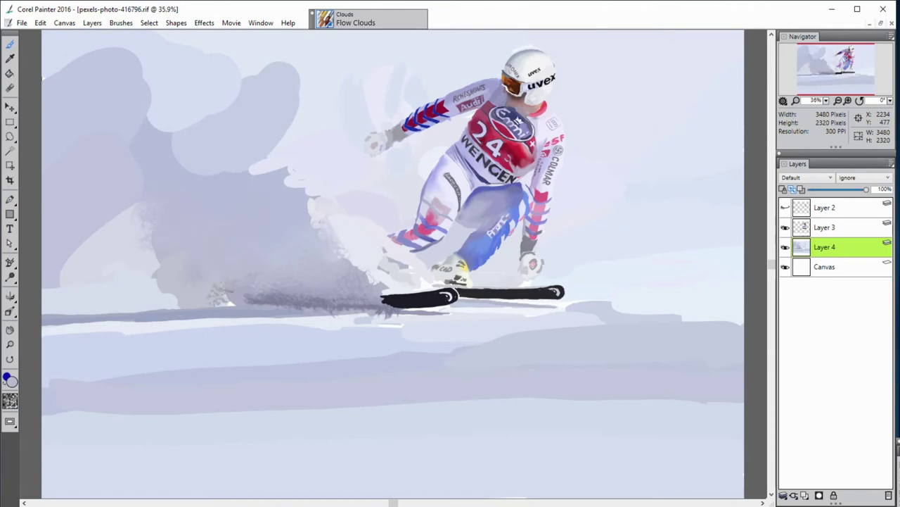
left_click_drag(211, 301, 261, 302)
mouse_move(166, 299)
left_mouse_down()
mouse_move(191, 279)
mouse_move(49, 282)
left_mouse_up()
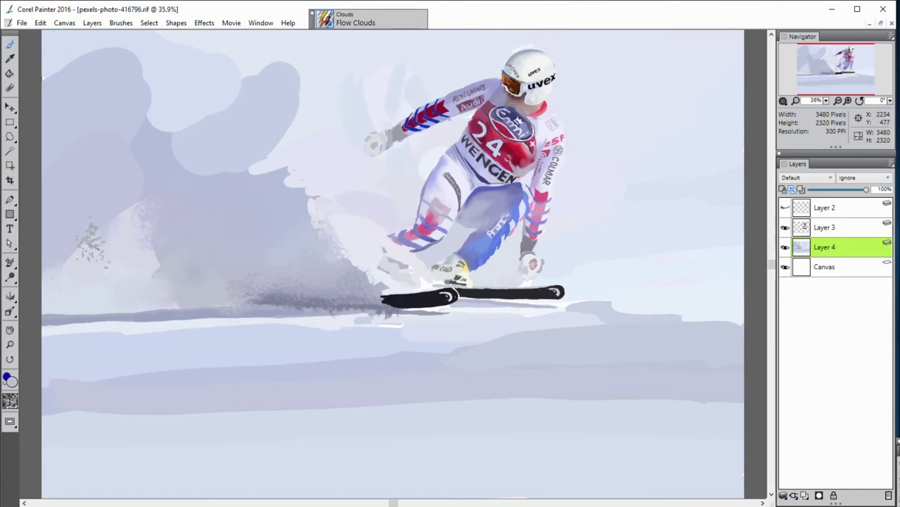
- Spray darker purple speckled texture over the left and top-left clouds
left_click_drag(109, 236, 70, 282)
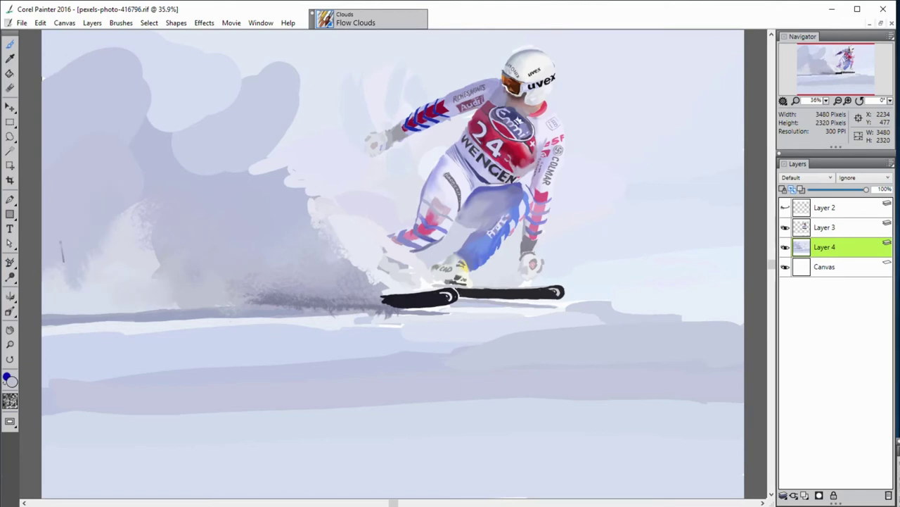
left_click_drag(62, 199, 79, 209)
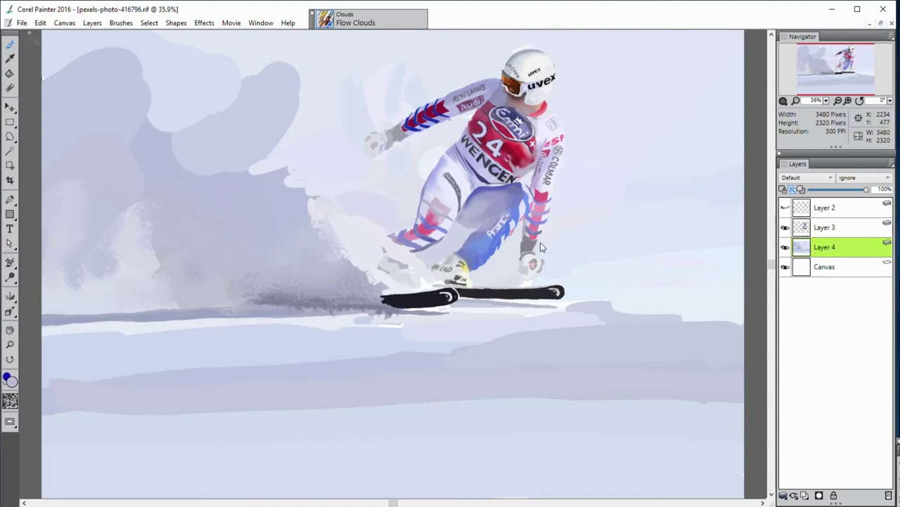
left_click_drag(85, 235, 88, 212)
left_click_drag(91, 58, 130, 40)
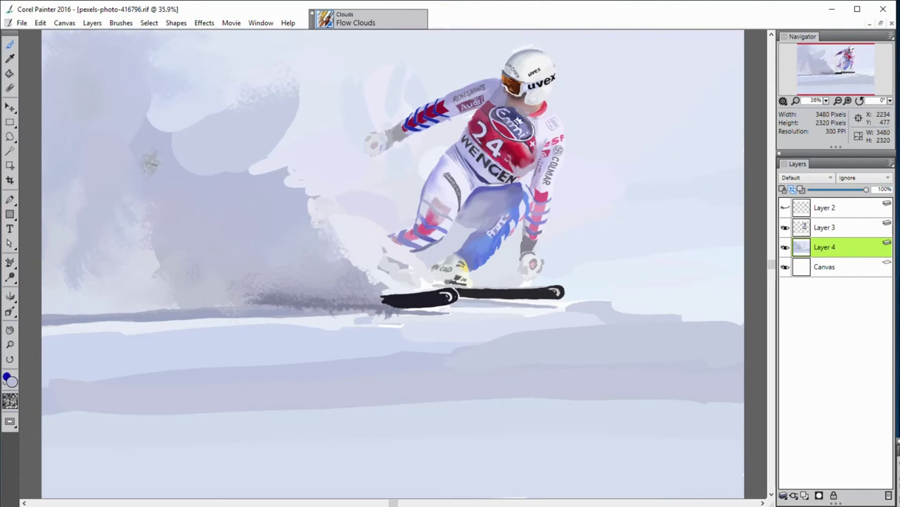
- Dab light haze into the upper-left sky and rising beside the skier, then sample a light snow colour
left_click(150, 118)
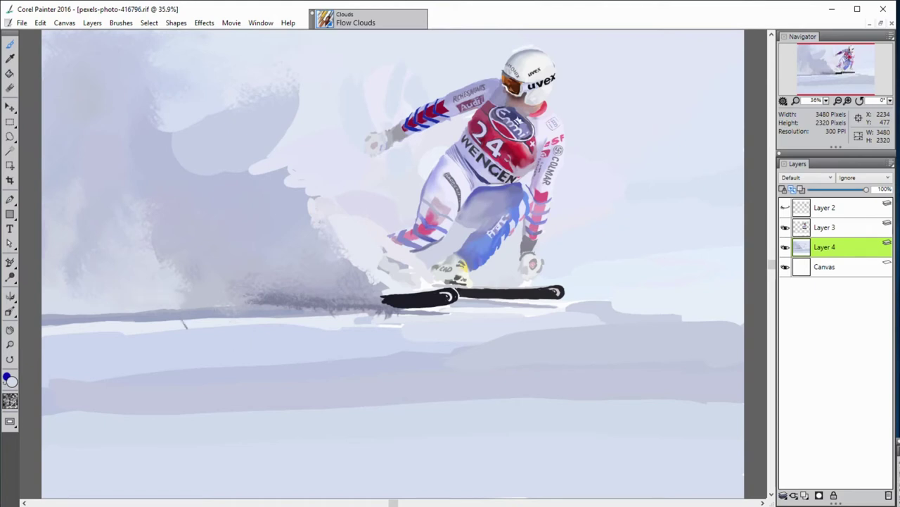
mouse_move(183, 302)
left_mouse_down()
mouse_move(150, 239)
mouse_move(166, 251)
left_mouse_up()
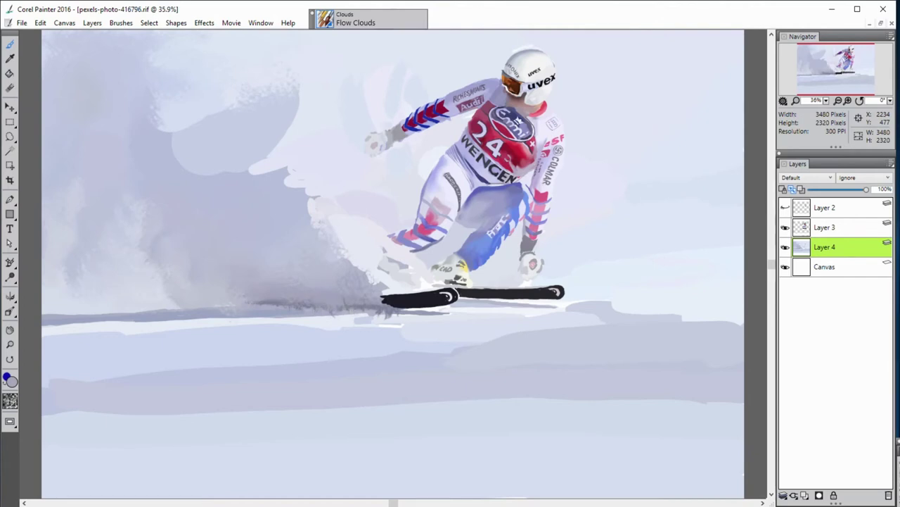
left_click(344, 262, "alt")
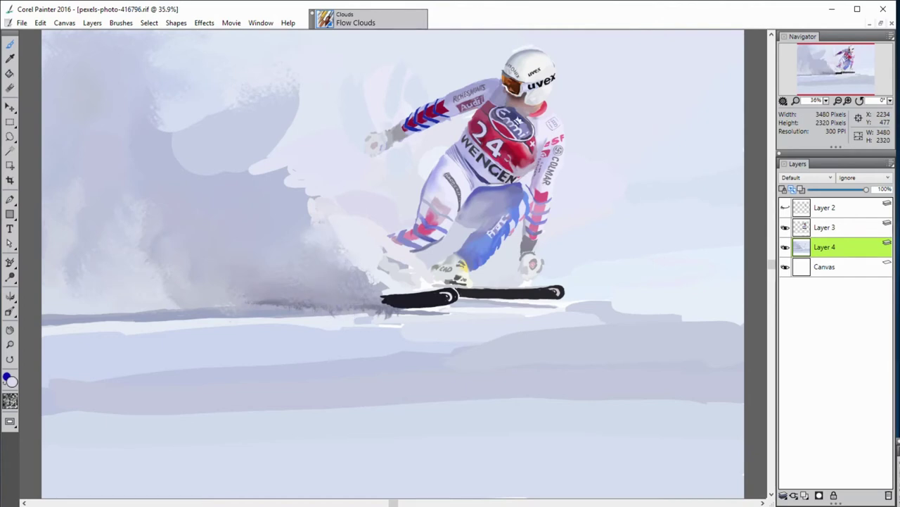
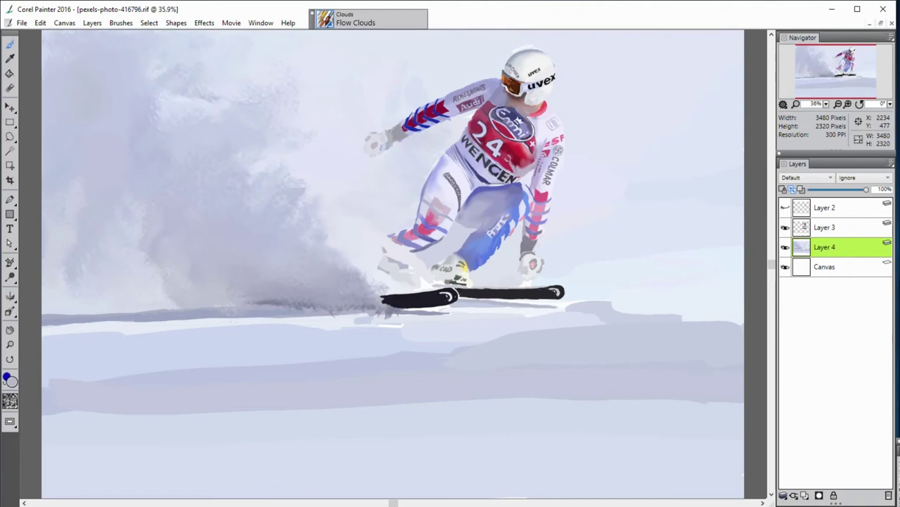
- Paint light Flow Clouds spray strokes under the skis and on the slope right of them
mouse_move(377, 259)
left_mouse_down()
mouse_move(409, 276)
mouse_move(396, 273)
left_mouse_up()
left_click_drag(371, 241, 412, 280)
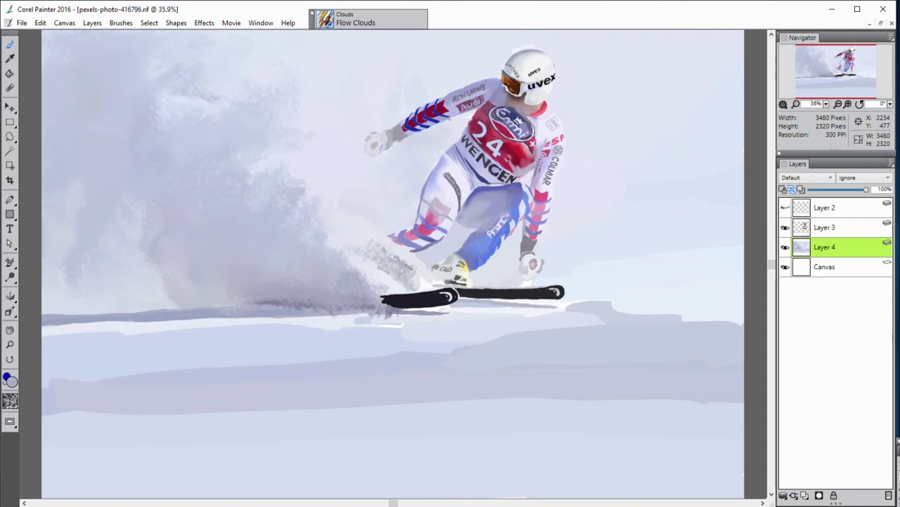
left_click(426, 282, "alt")
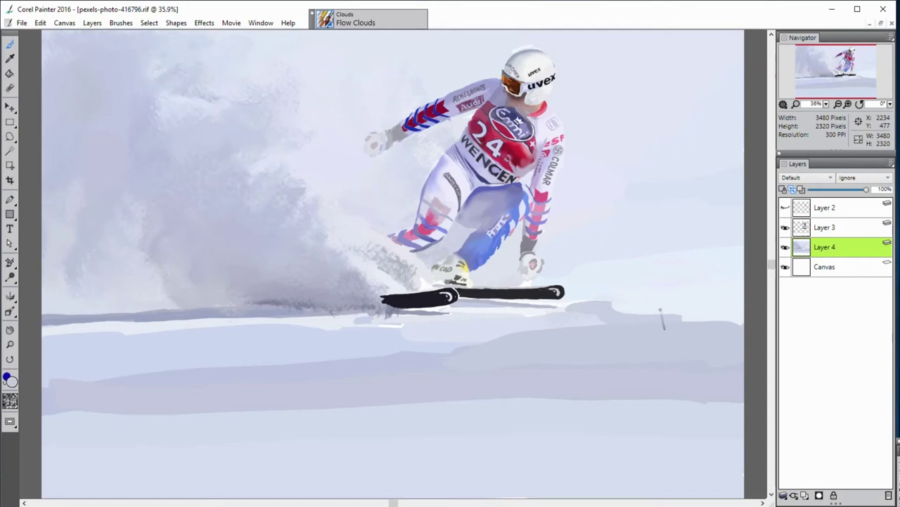
left_click_drag(667, 320, 619, 303)
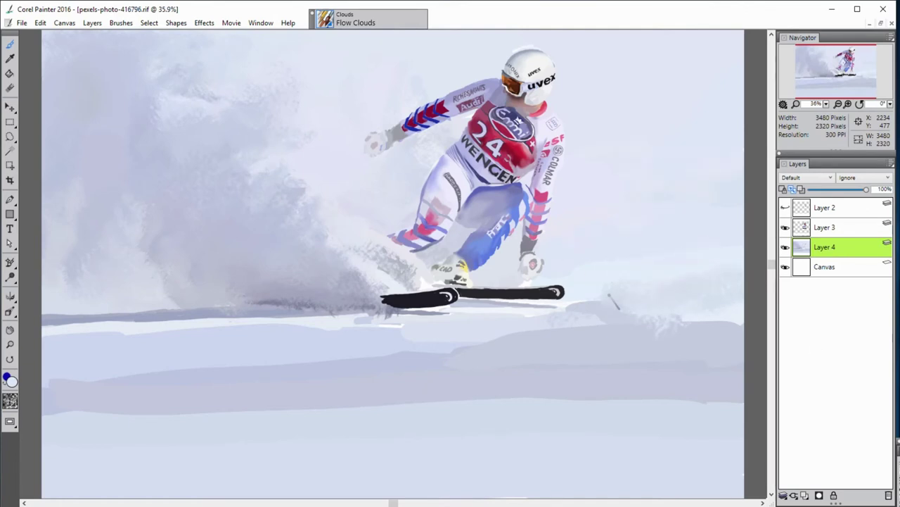
left_click_drag(594, 301, 619, 285)
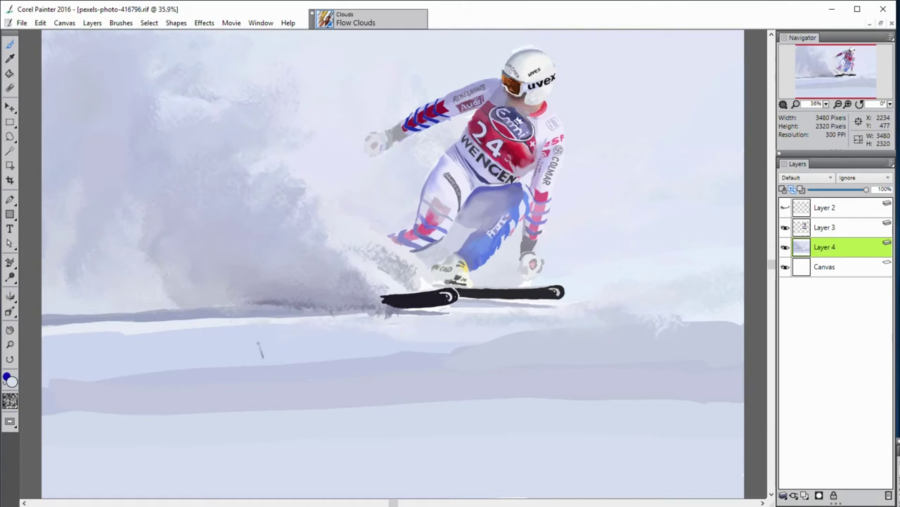
- Cover the grey dab on the left snow line with sampled white
left_click(152, 325, "alt")
left_click(132, 316)
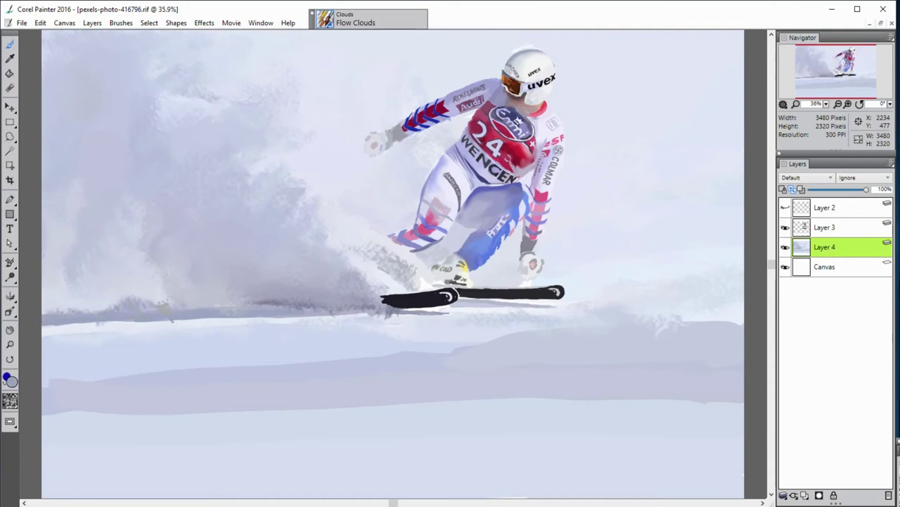
left_click(150, 322, "alt")
left_click_drag(111, 310, 48, 316)
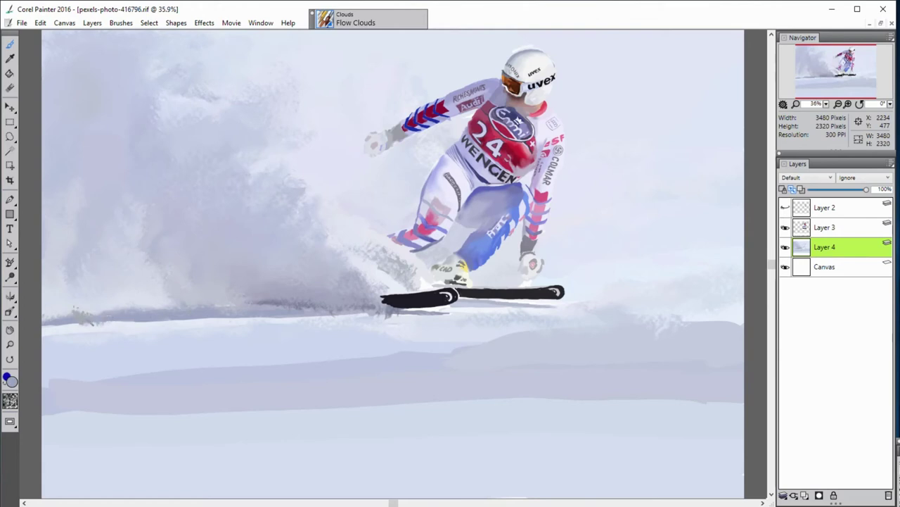
left_click(130, 309, "alt")
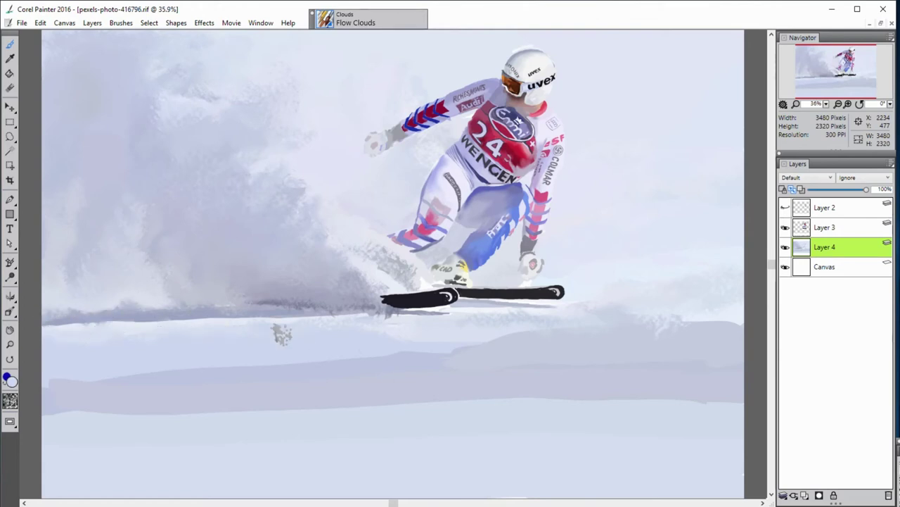
- Brighten the snow band below the skis out to the left edge, plus streaks on the right ridge
left_click_drag(345, 369, 251, 370)
left_click_drag(485, 350, 147, 377)
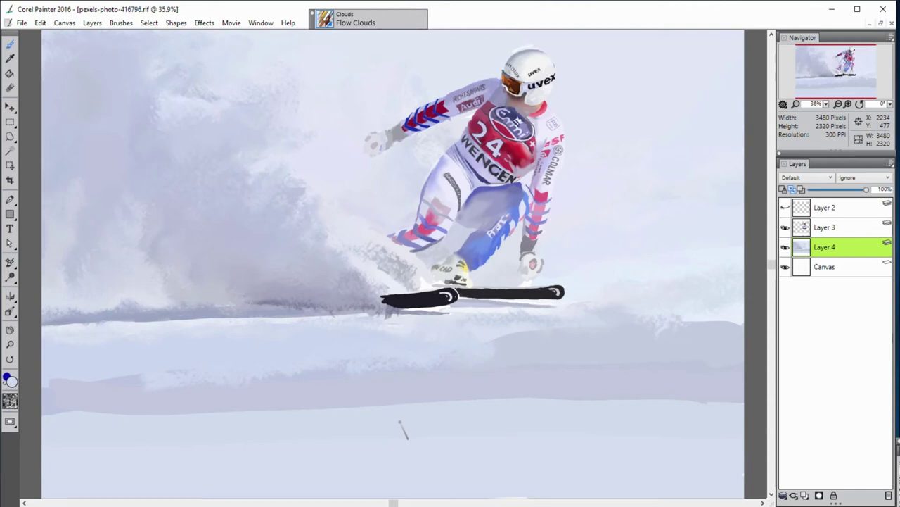
left_click_drag(148, 379, 46, 381)
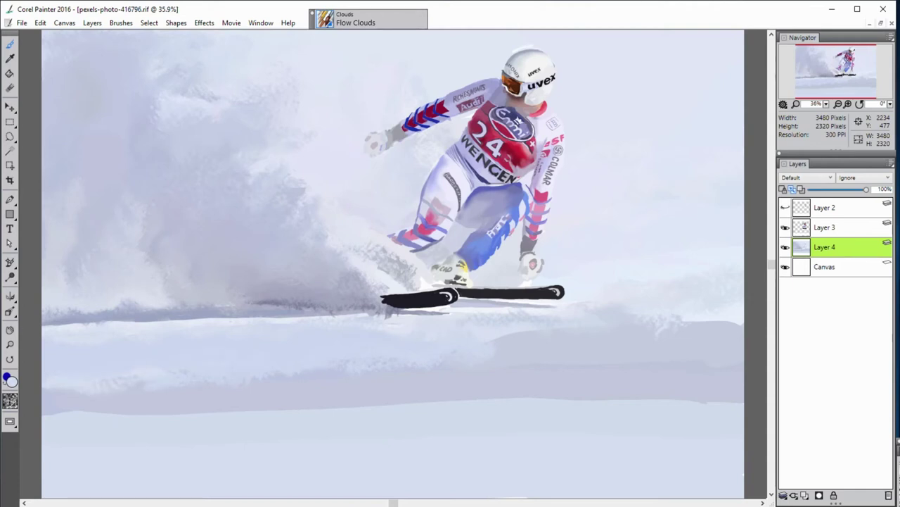
mouse_move(664, 340)
left_mouse_down()
mouse_move(738, 314)
mouse_move(634, 317)
left_mouse_up()
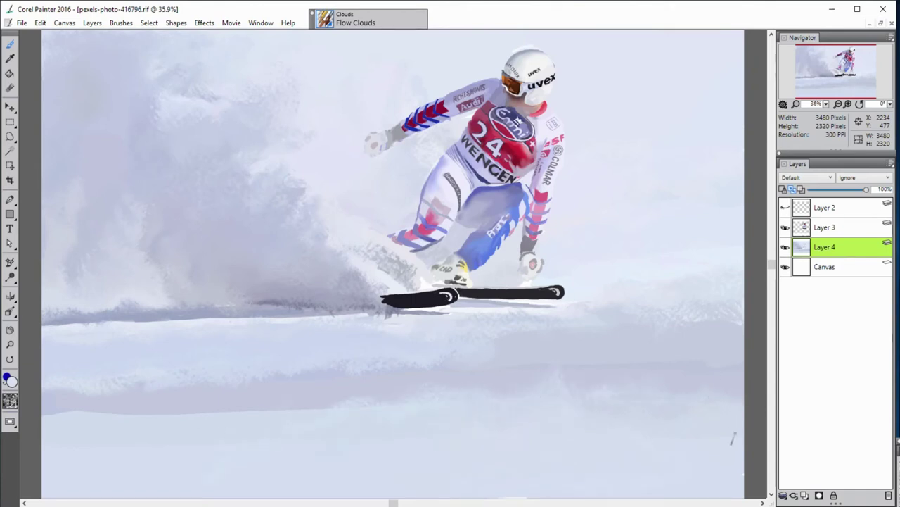
- Feather the hard edge across the lower snow and darken the horizon line at the far left
left_click_drag(394, 409, 63, 422)
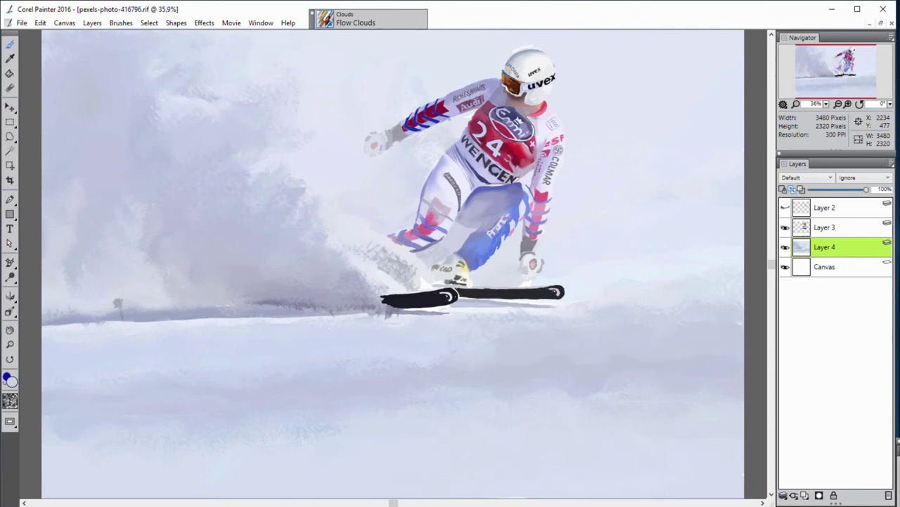
left_click_drag(98, 318, 44, 315)
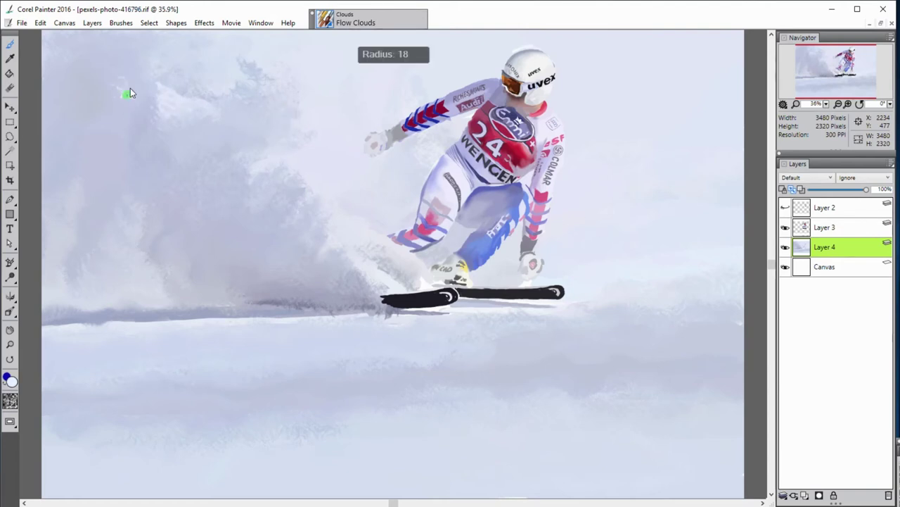
- Dab white fluffy cloud patches into the upper snow spray
left_click_drag(128, 92, 112, 107)
left_click(139, 130)
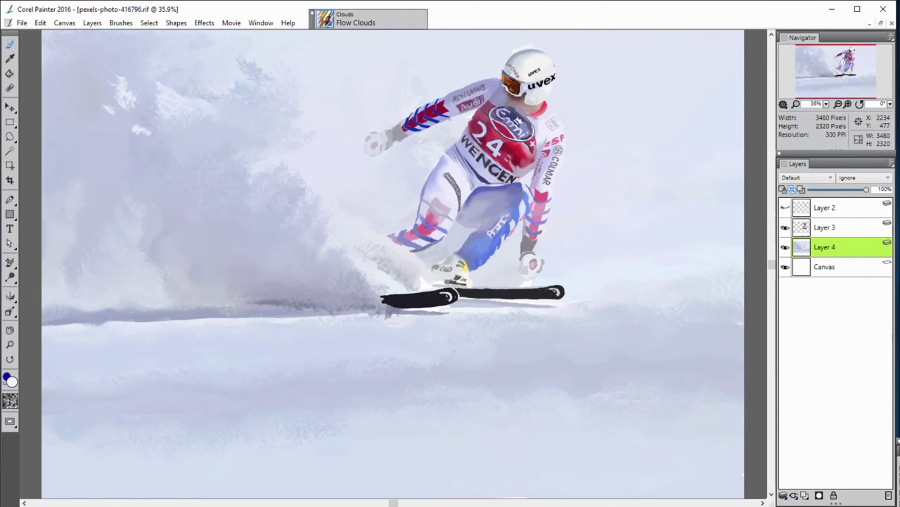
left_click(128, 149)
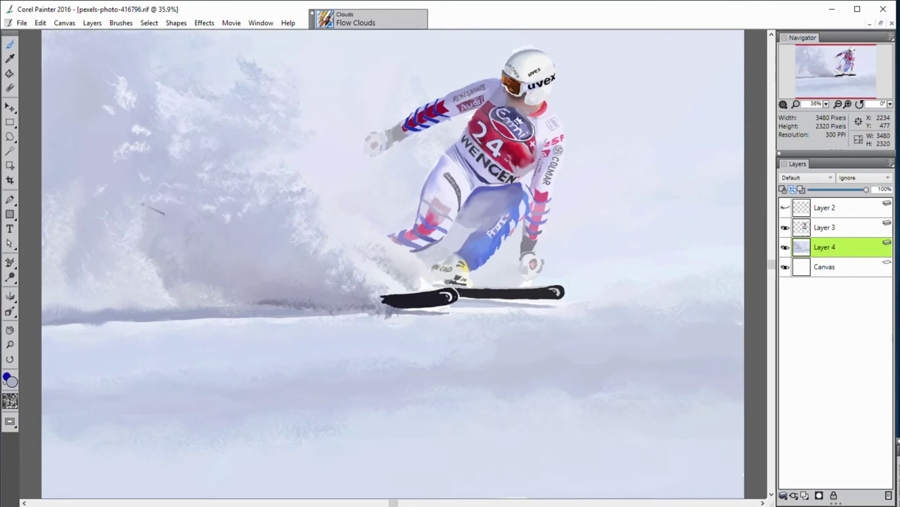
- Add dark purple shadow strokes inside, low in, and near the top of the spray cloud
left_click_drag(153, 209, 130, 248)
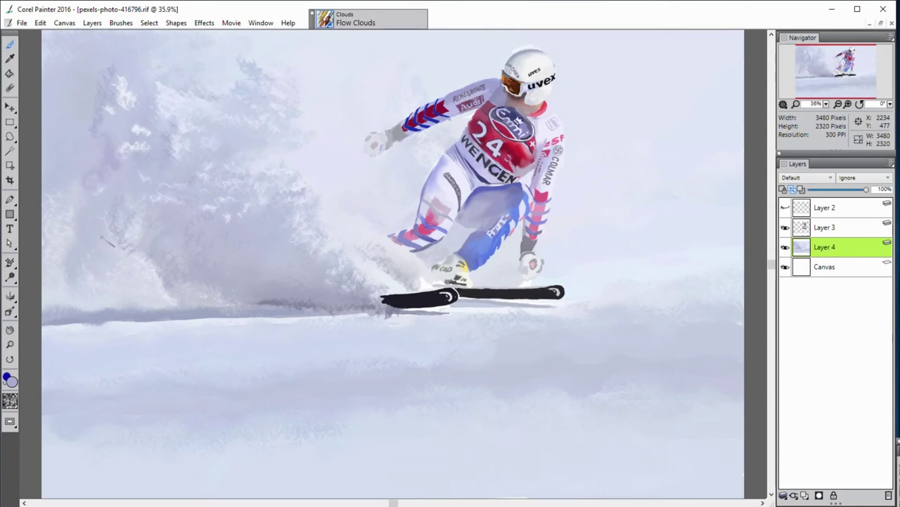
left_click_drag(83, 249, 68, 292)
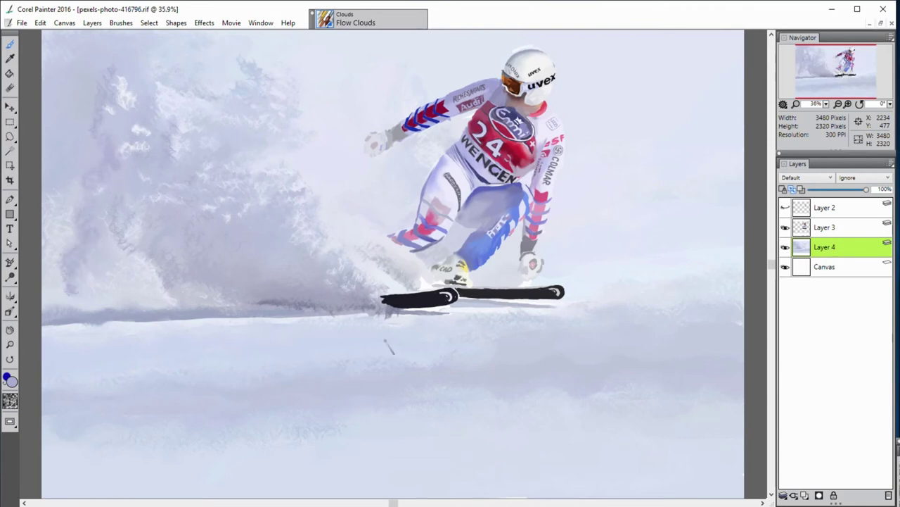
left_click_drag(239, 117, 255, 104)
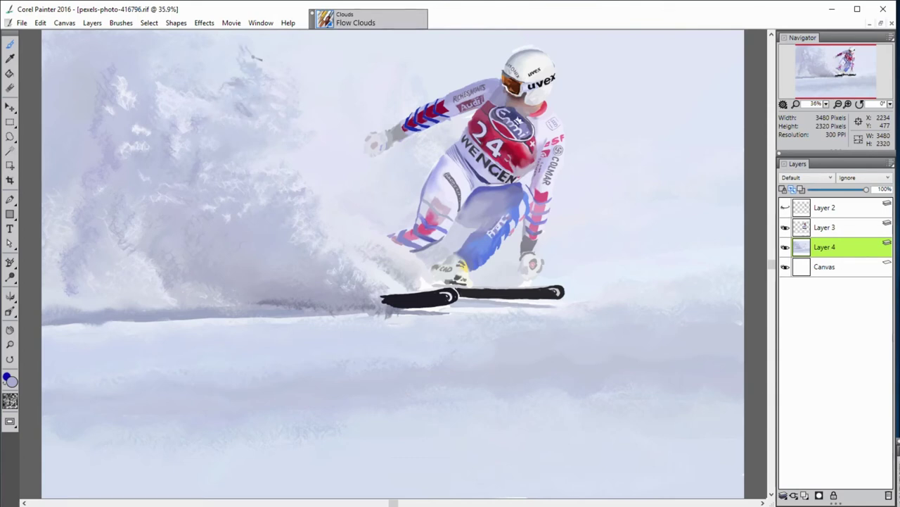
left_click_drag(249, 58, 241, 45)
- Sample a cloud colour and dab small dark accents into the snow cloud
left_click(246, 51, "alt")
left_click(587, 191, "alt")
left_click_drag(258, 104, 268, 109)
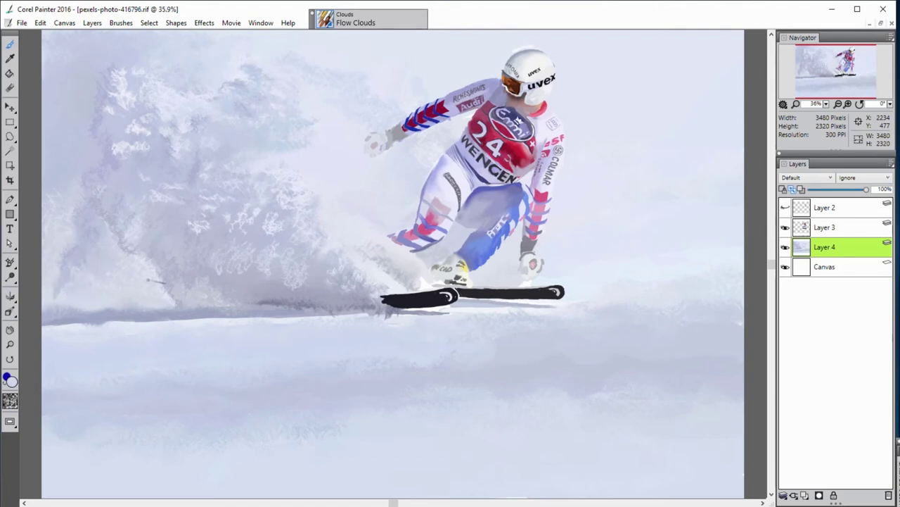
- With a smaller brush, darken the shadow line under the spray and extend it further left
key("bracketleft")
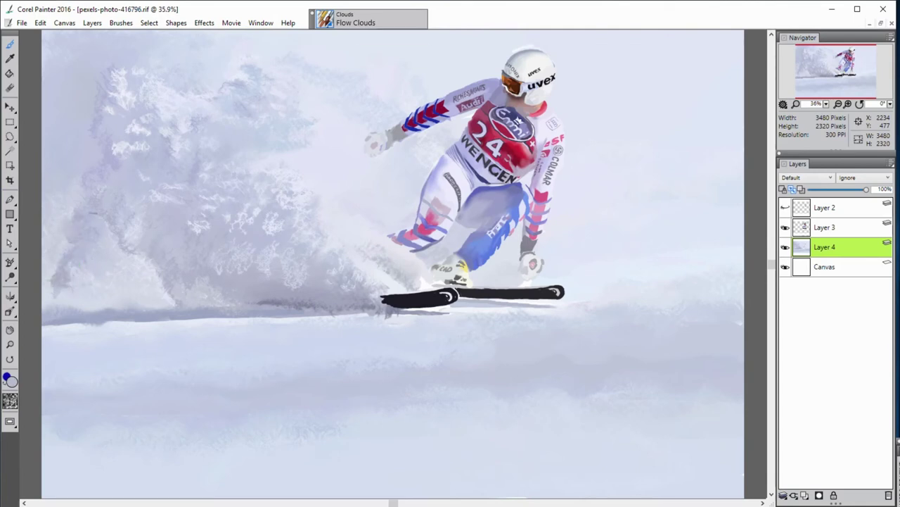
left_click_drag(238, 304, 386, 303)
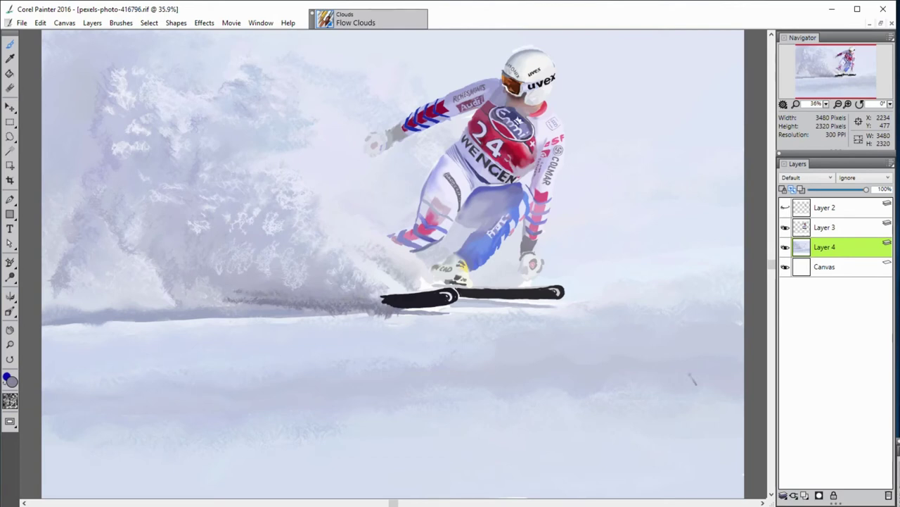
left_click_drag(287, 296, 213, 292)
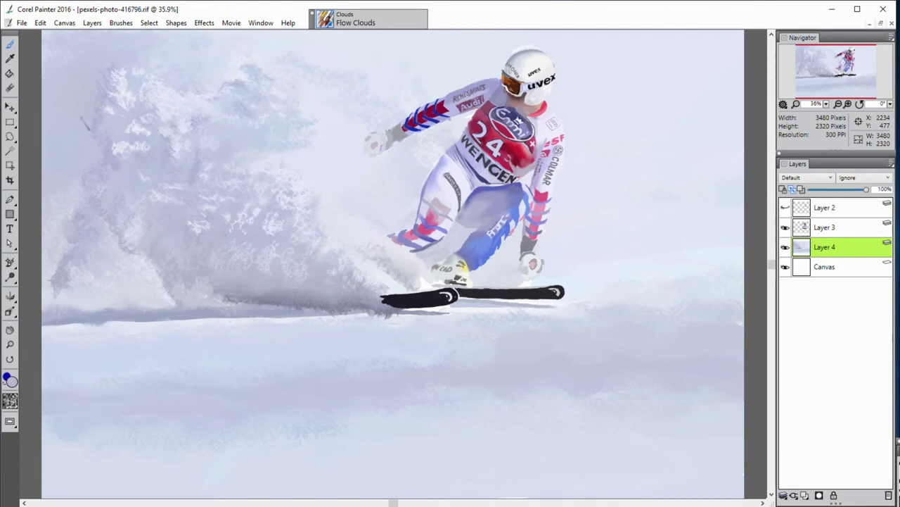
left_click_drag(311, 333, 314, 331)
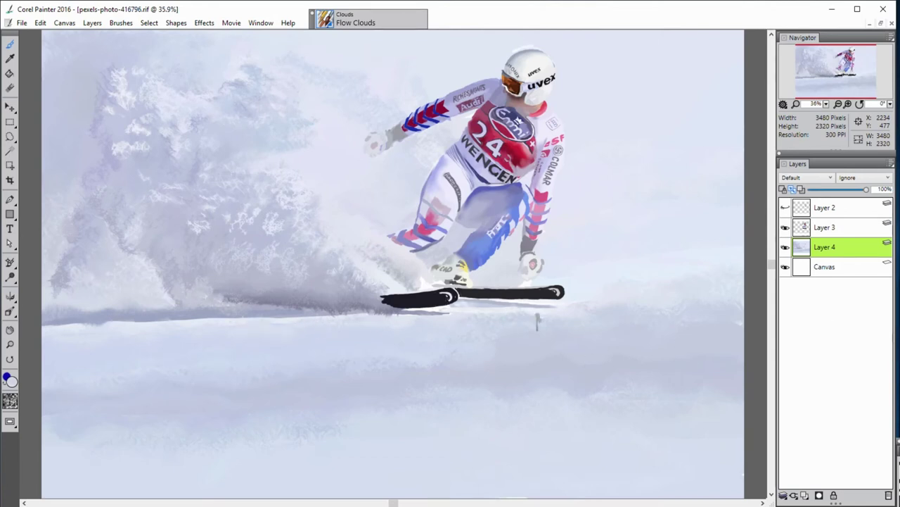
- Paint grey snow strokes right of the ski and faint diagonal ski tracks across the lower-left snow
left_click_drag(603, 304, 687, 309)
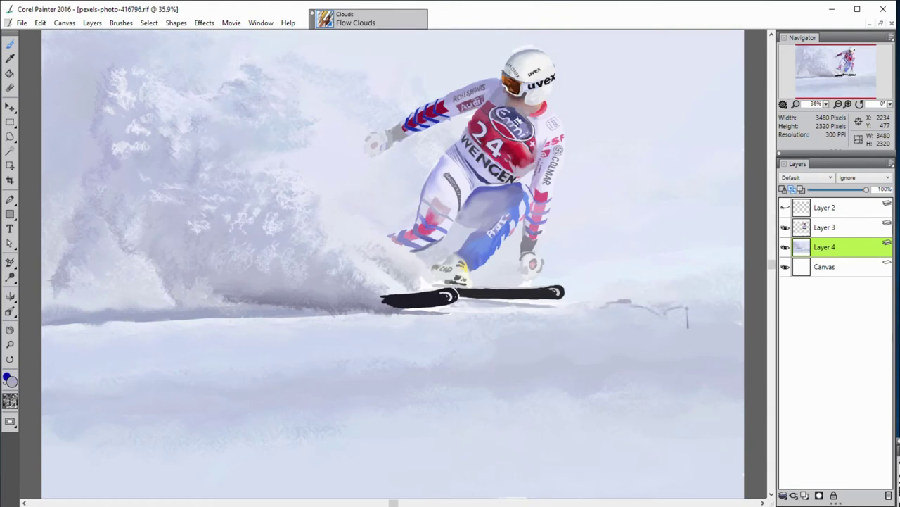
mouse_move(508, 365)
left_mouse_down()
mouse_move(534, 355)
mouse_move(394, 422)
left_mouse_up()
left_click_drag(458, 394, 342, 443)
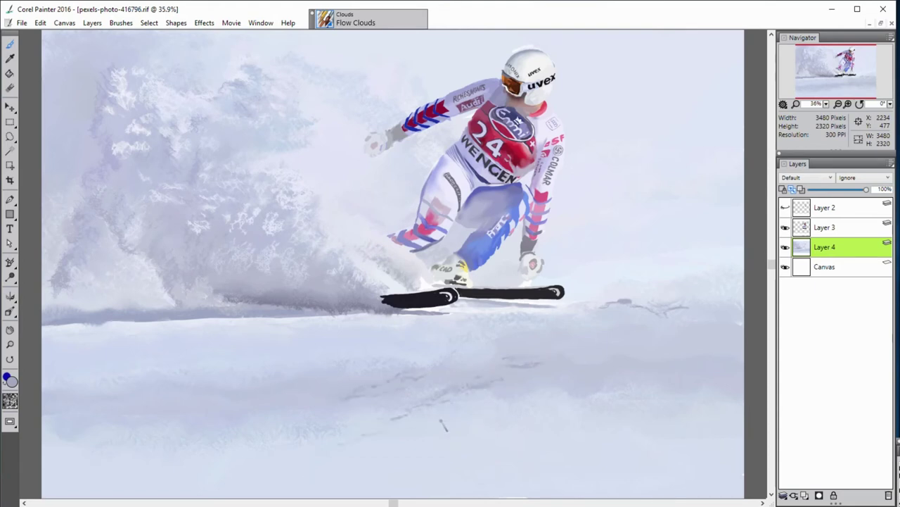
left_click_drag(91, 454, 44, 474)
left_click_drag(113, 477, 73, 491)
left_click_drag(197, 450, 98, 479)
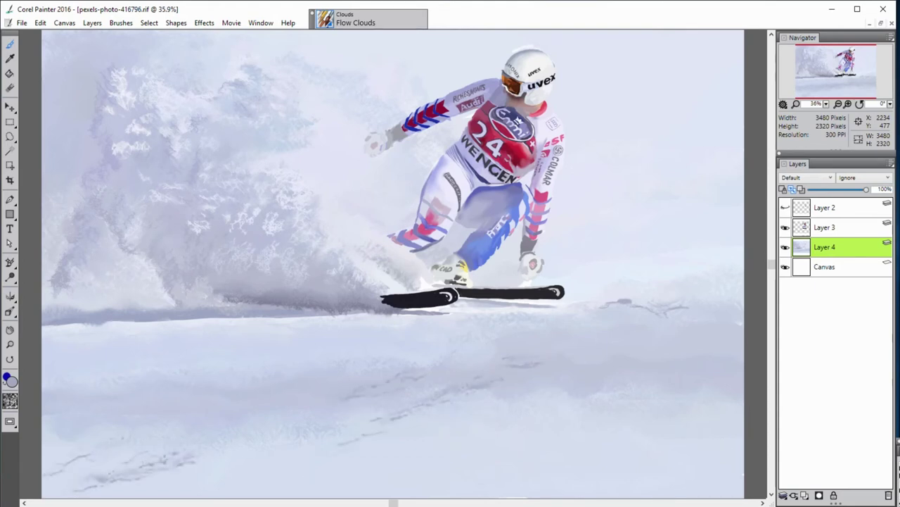
left_click_drag(106, 349, 63, 359)
left_click_drag(218, 338, 140, 360)
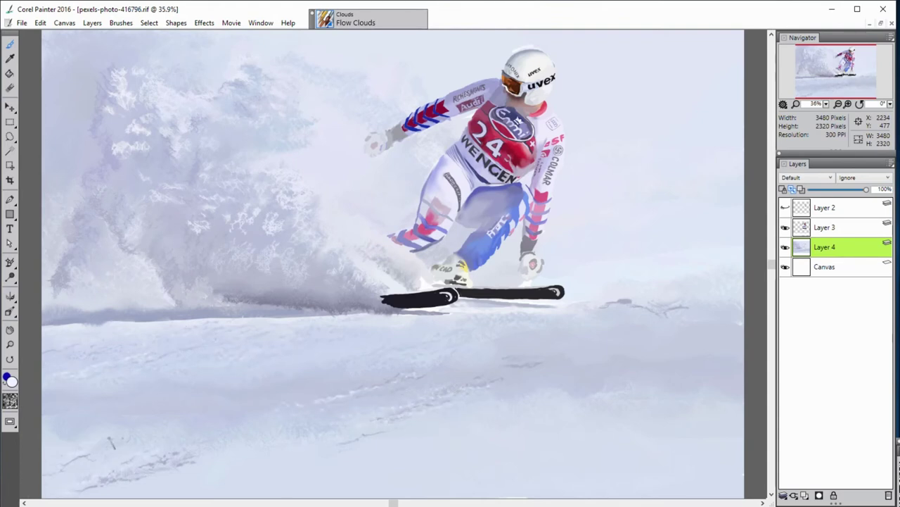
- Brush white spray and faint streaks into the snow, undoing one unwanted dark streak
mouse_move(110, 441)
left_mouse_down()
mouse_move(204, 467)
mouse_move(155, 492)
left_mouse_up()
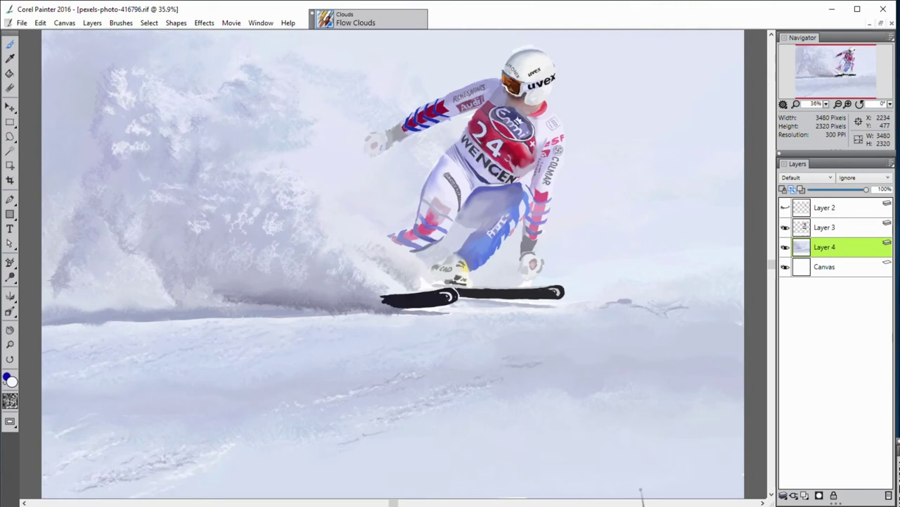
left_click_drag(642, 454, 669, 453)
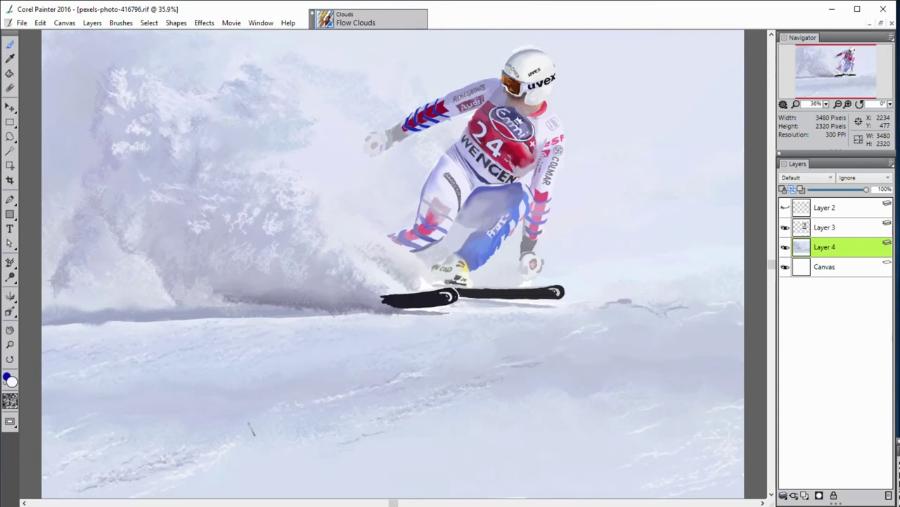
left_click_drag(436, 408, 407, 420)
key("ctrl+z")
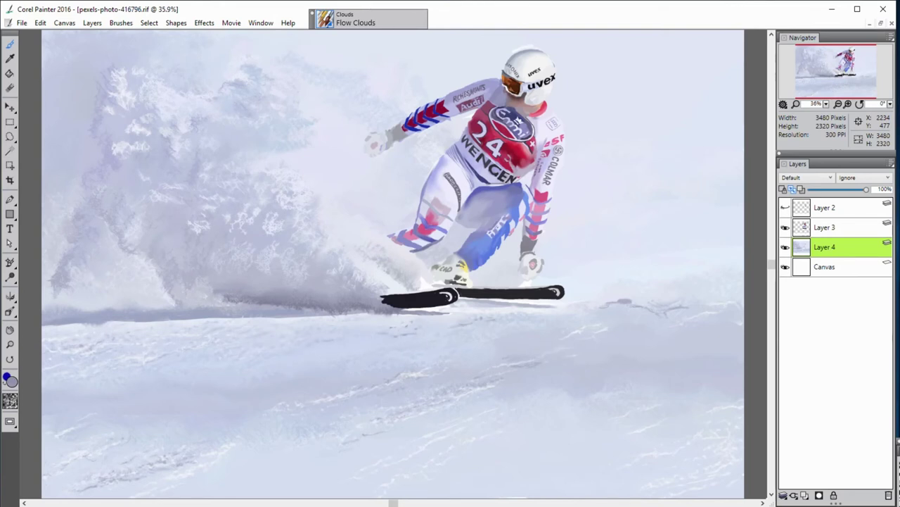
left_click(484, 355, "alt")
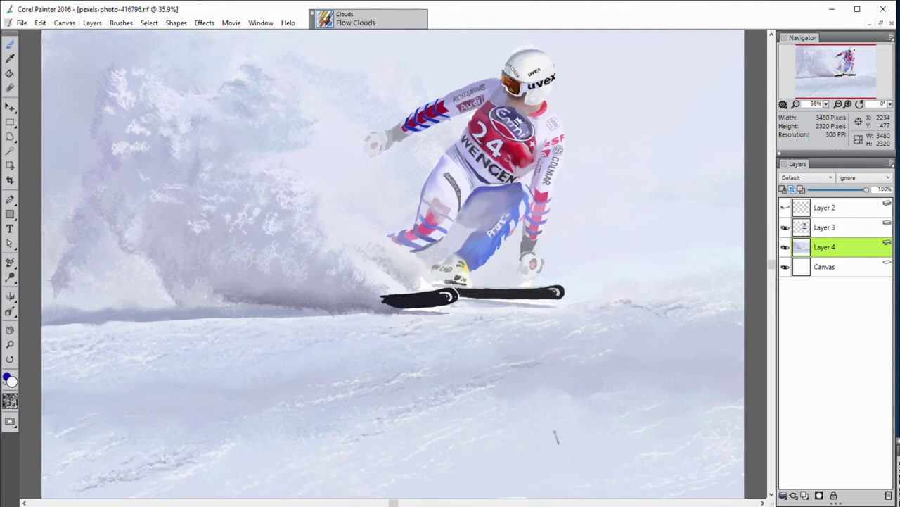
- On a new layer, paint dark bluish ruts on the lower-left snow and a crack across the slope
left_click(805, 494)
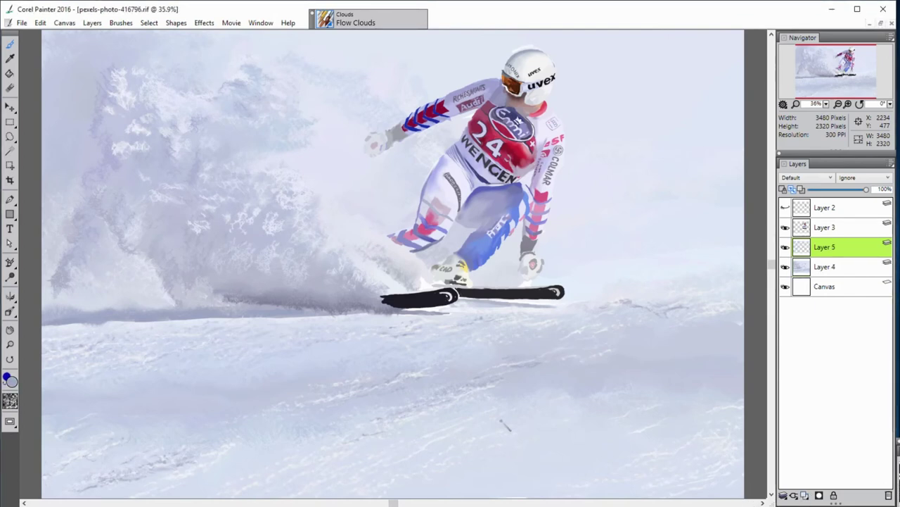
left_click_drag(45, 403, 70, 431)
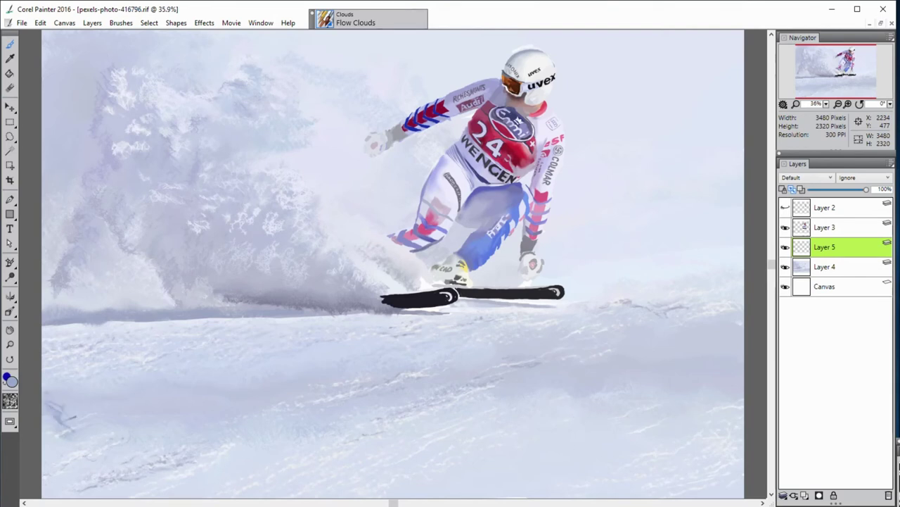
mouse_move(50, 403)
left_mouse_down()
mouse_move(67, 429)
mouse_move(114, 439)
mouse_move(199, 494)
left_mouse_up()
left_click_drag(133, 459, 172, 479)
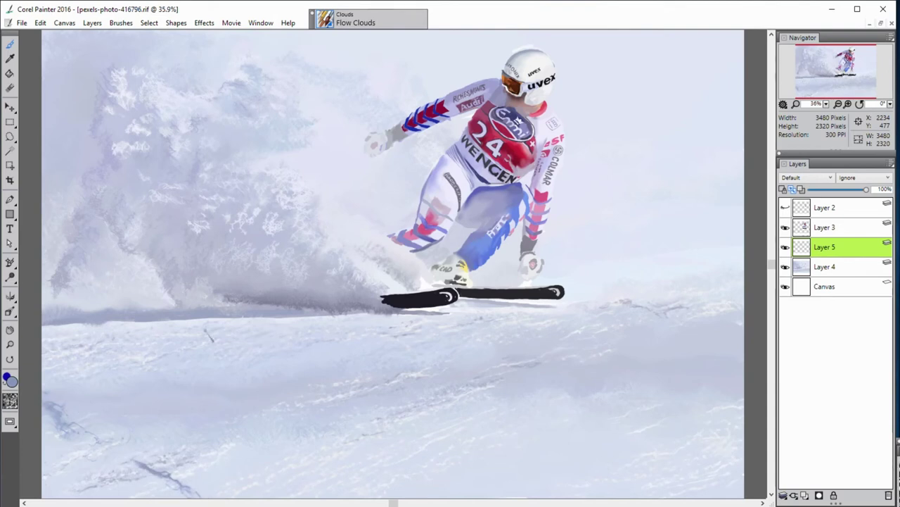
left_click_drag(148, 325, 362, 373)
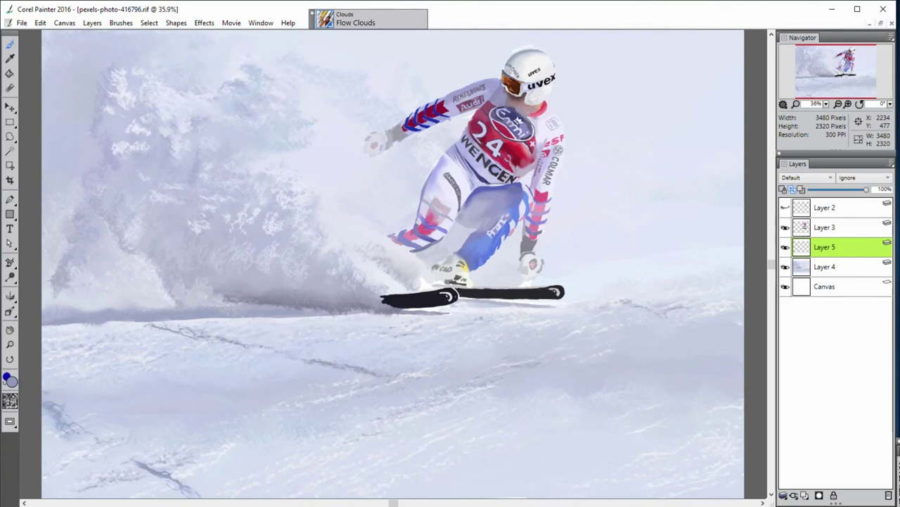
left_click_drag(387, 379, 208, 337)
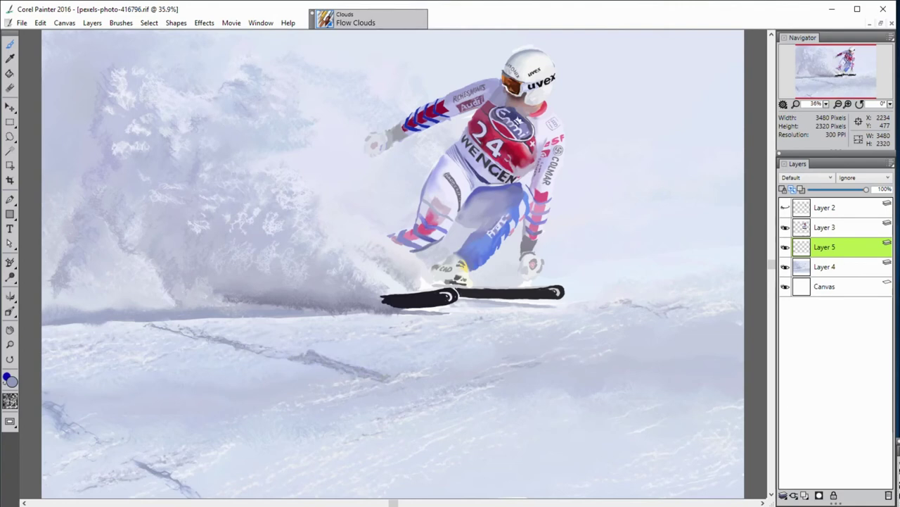
- Add subtle light snow texture along the horizon with a radius-6 brush
left_click(641, 410, "alt")
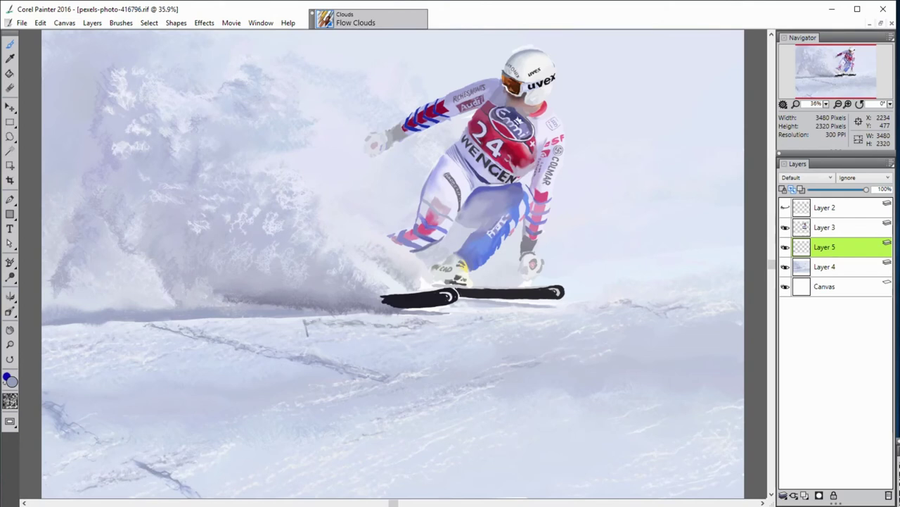
key("bracketleft")
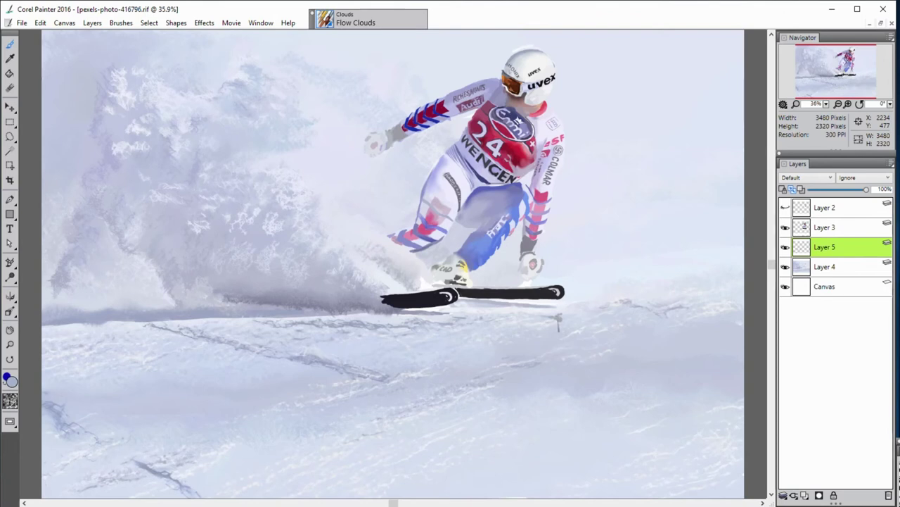
left_click_drag(616, 304, 751, 314)
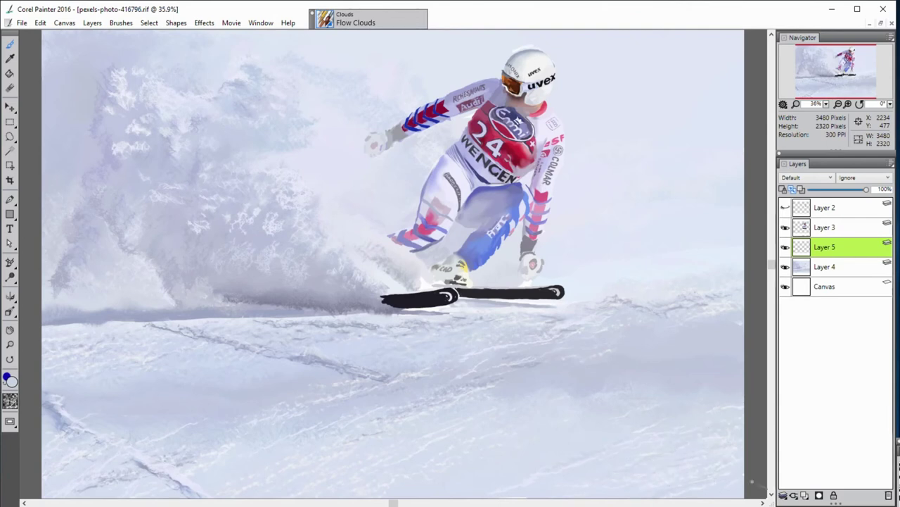
- Paint a grey streak on the lower-right snow and darker streaks along the lower-left ski track
left_click_drag(688, 416, 546, 469)
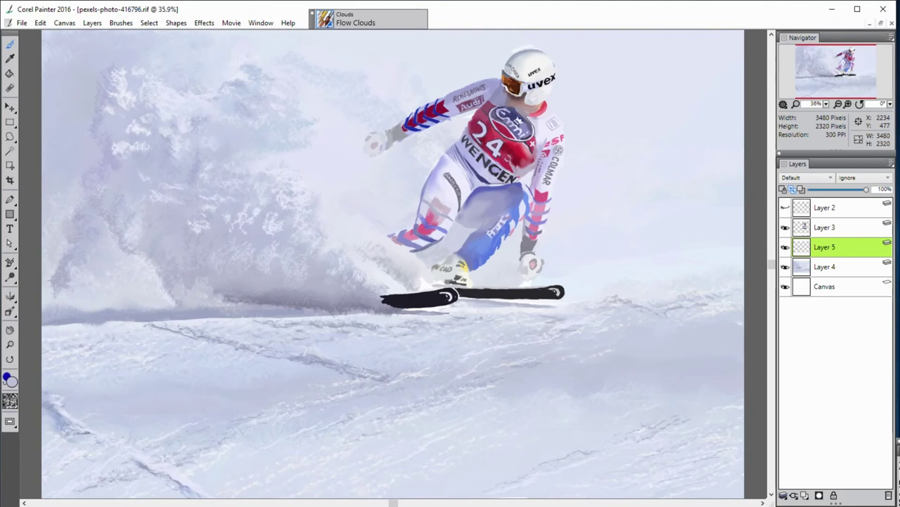
left_click_drag(64, 430, 170, 472)
left_click_drag(90, 467, 53, 439)
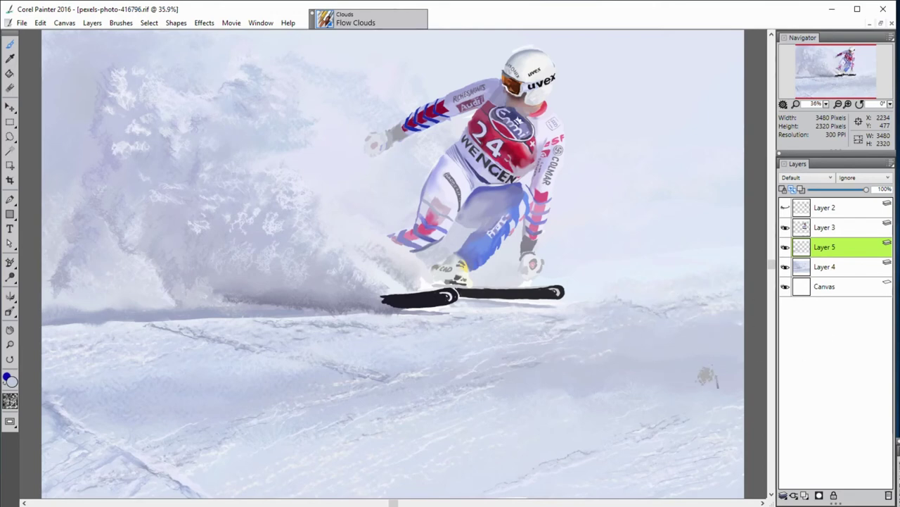
left_click_drag(610, 442, 595, 458)
left_click(805, 494)
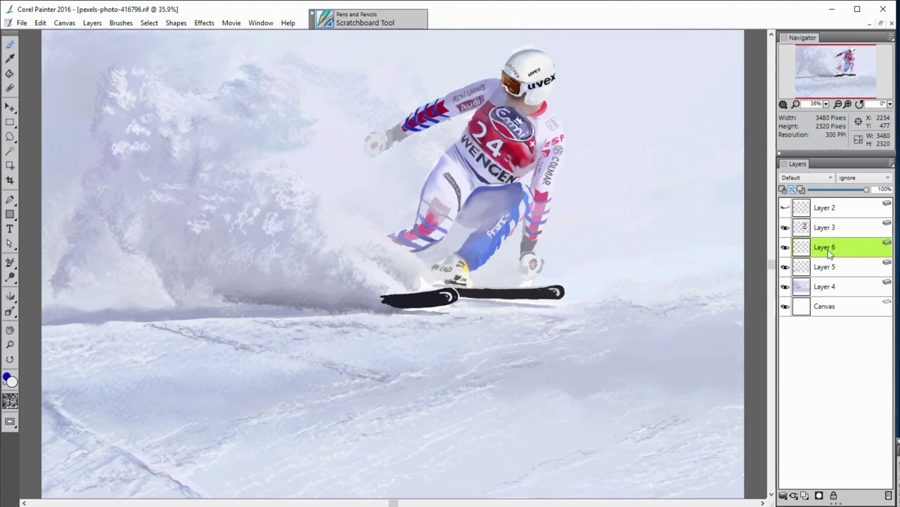
- Move Layer 6 above Layer 3 and sample grey tones from the snow cloud
key("ctrl+]")
key("bracketright")
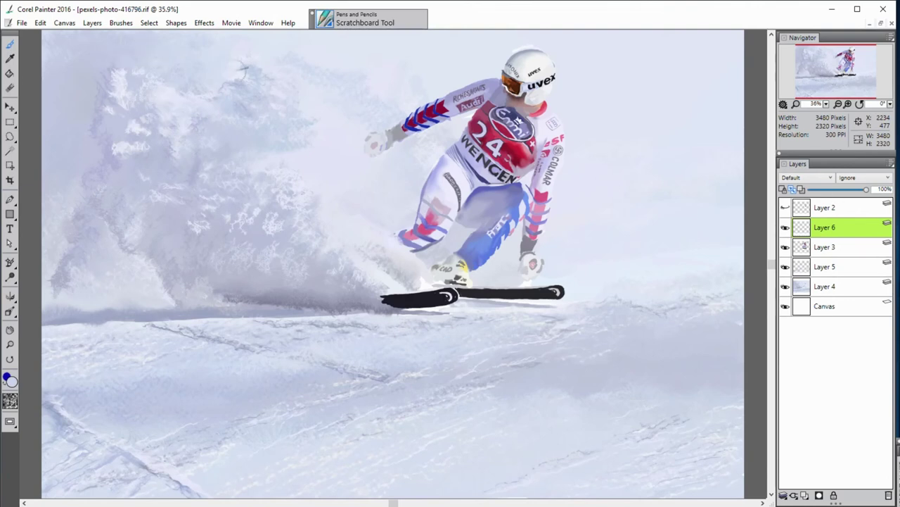
left_click(103, 105, "alt")
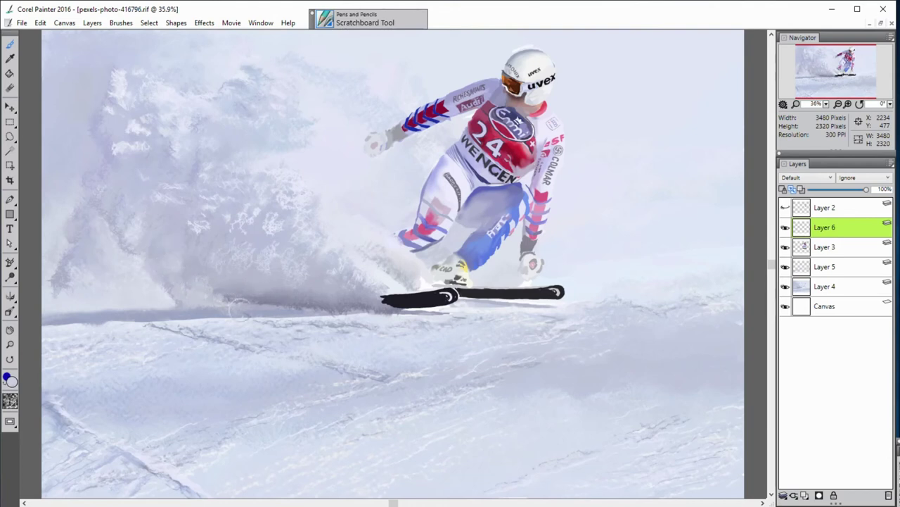
left_click(192, 246, "alt")
left_click(245, 279, "alt")
left_click(98, 303, "alt")
left_click(692, 317, "alt")
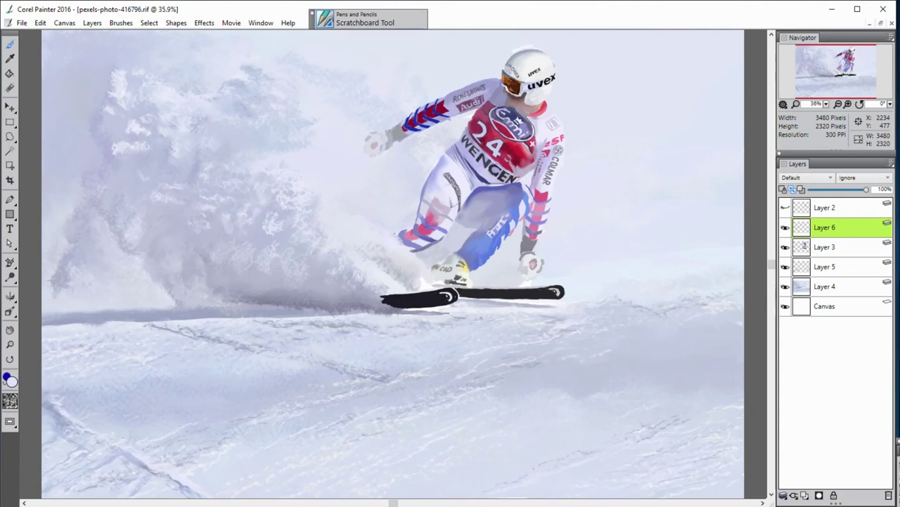
- Shade the top of the snow cloud with grey using a radius-14 brush
key("bracketleft")
mouse_move(244, 70)
left_mouse_down()
mouse_move(301, 55)
mouse_move(341, 78)
mouse_move(432, 86)
mouse_move(407, 140)
mouse_move(419, 132)
left_mouse_up()
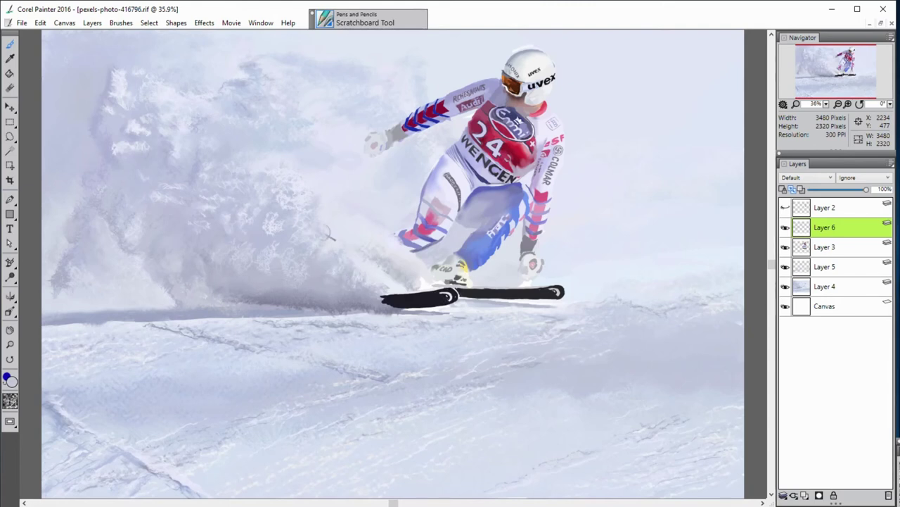
left_click_drag(287, 286, 299, 286)
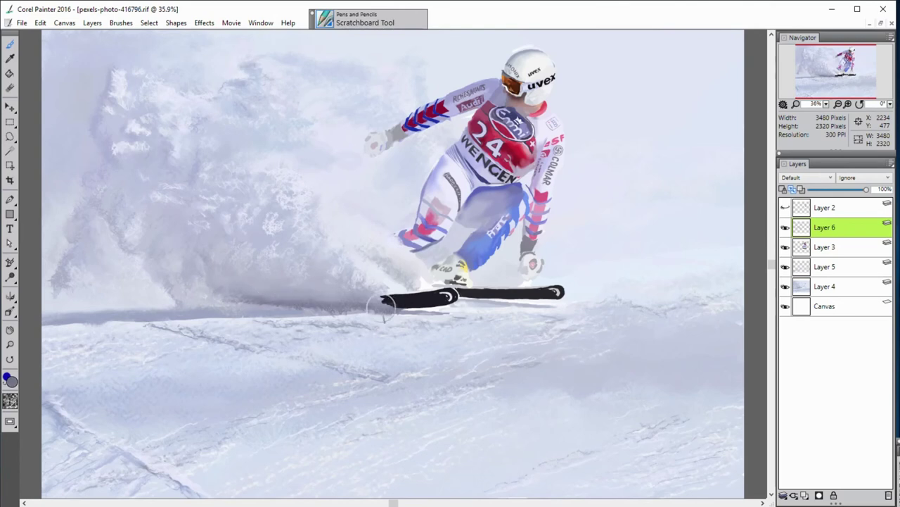
- Thicken and round the left ski tip, alternating white and bluish grey sampled from the snow
left_click_drag(383, 308, 414, 303)
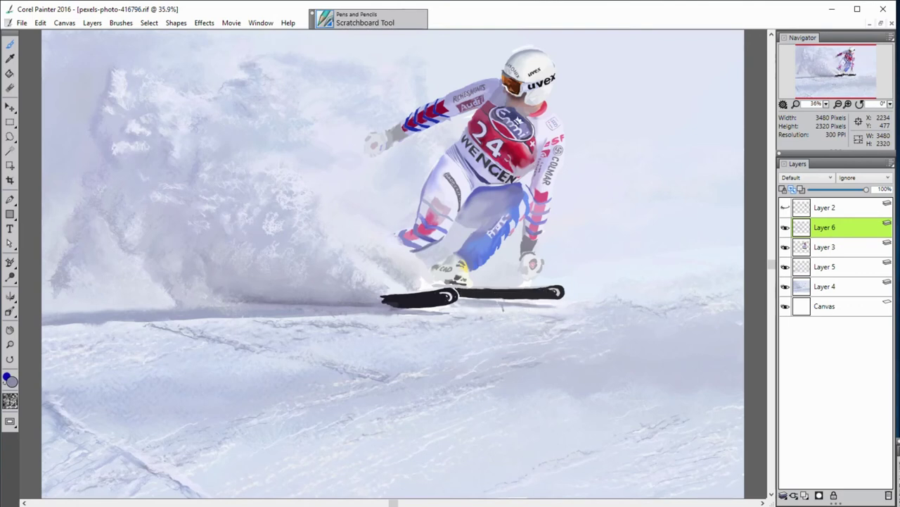
left_click(583, 314, "alt")
left_click(613, 323, "alt")
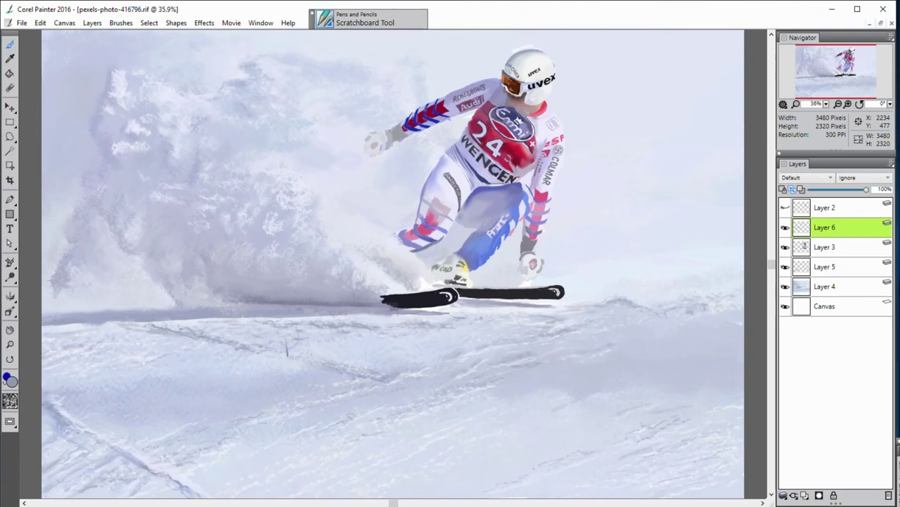
left_click(45, 328, "alt")
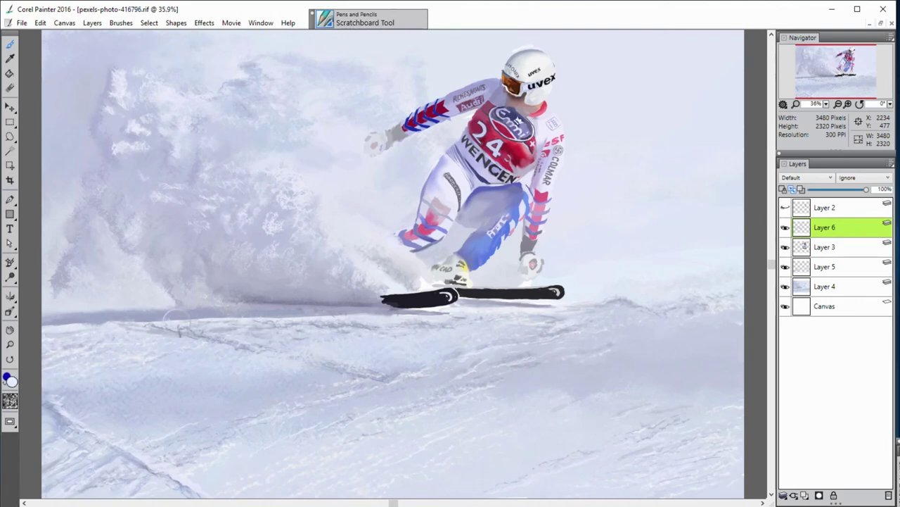
left_click(405, 305, "alt")
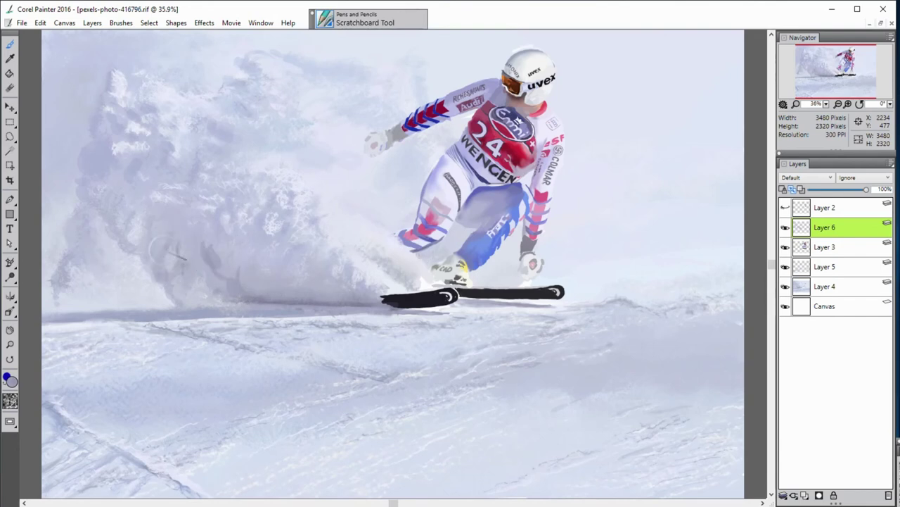
- Add darker scratchy strokes inside the spray and along the snow line right of the skier
left_click_drag(114, 184, 135, 245)
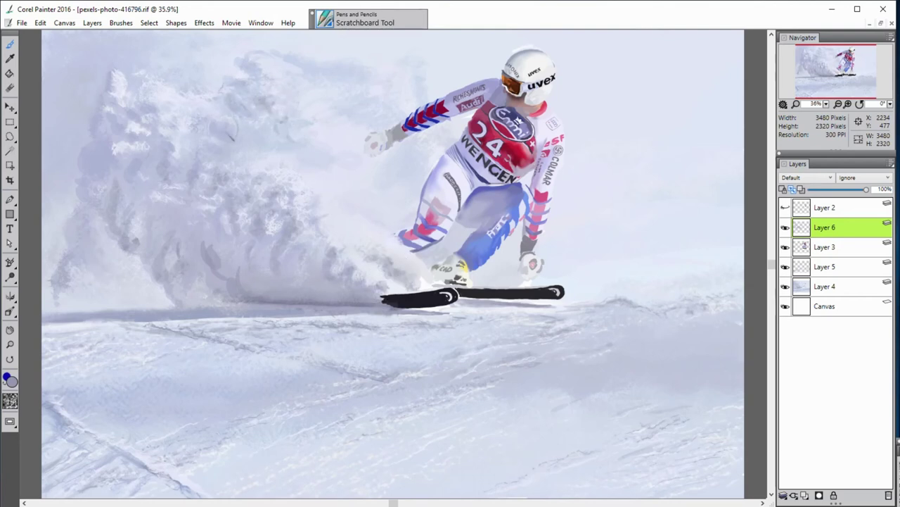
left_click_drag(266, 88, 259, 42)
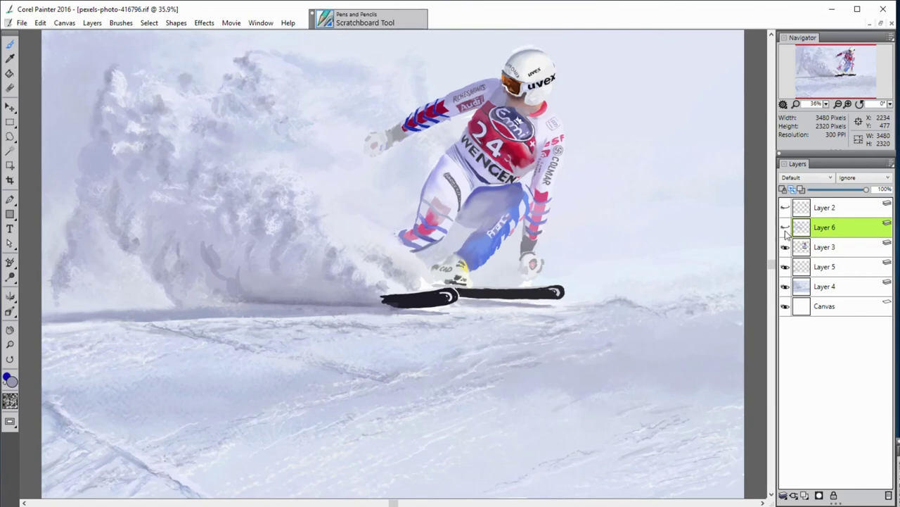
left_click_drag(648, 308, 726, 300)
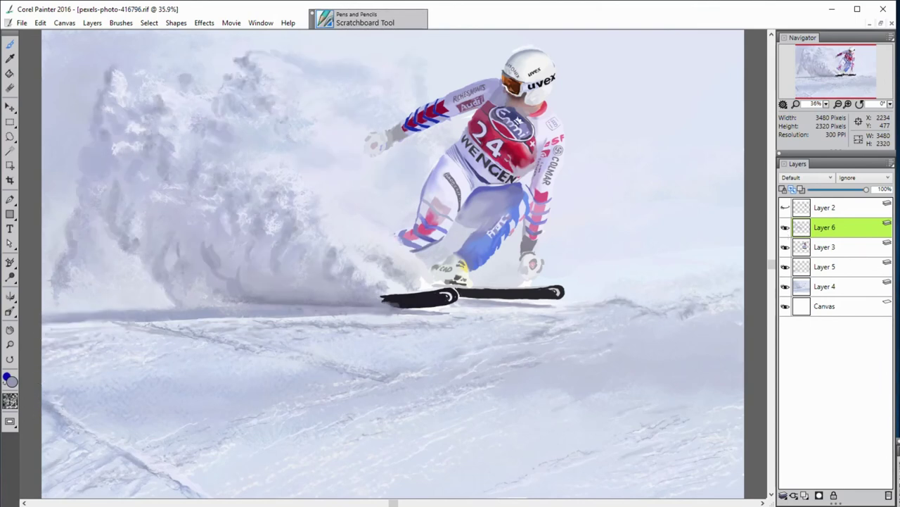
key("b")
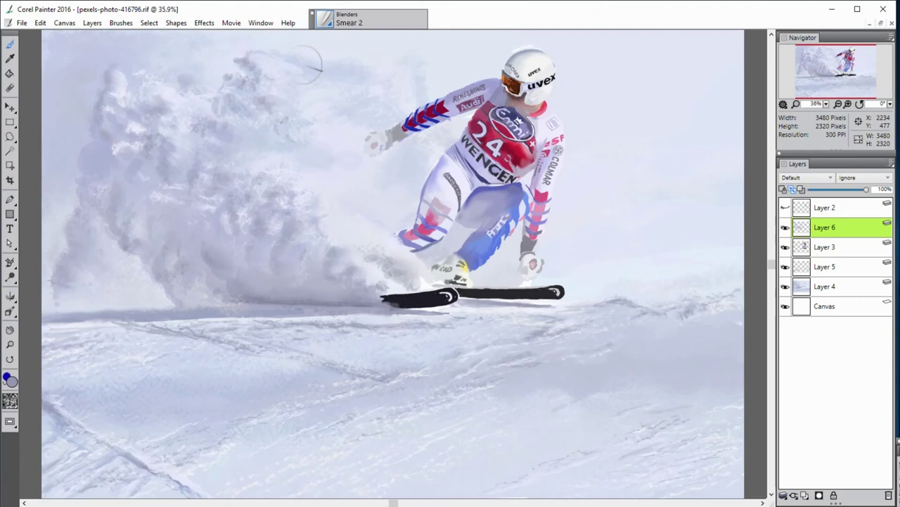
- On new Layer 7, lighten the spray with whitish zigzag strokes toward the ski tips
key("ctrl+shift+n")
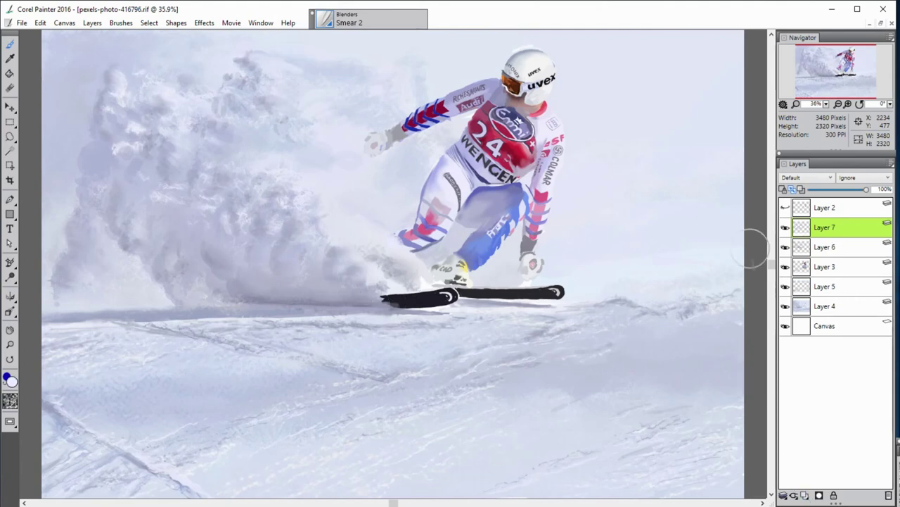
key("b")
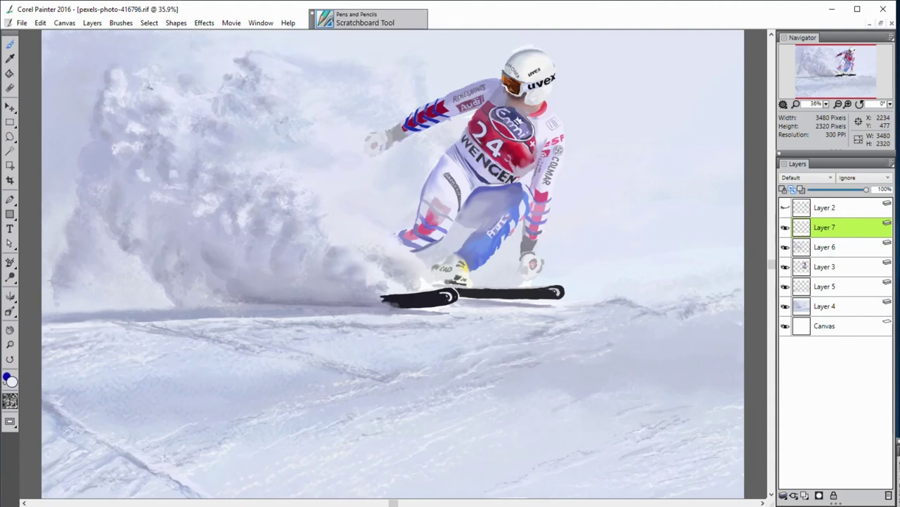
mouse_move(164, 101)
left_mouse_down()
mouse_move(173, 139)
mouse_move(196, 155)
mouse_move(268, 165)
left_mouse_up()
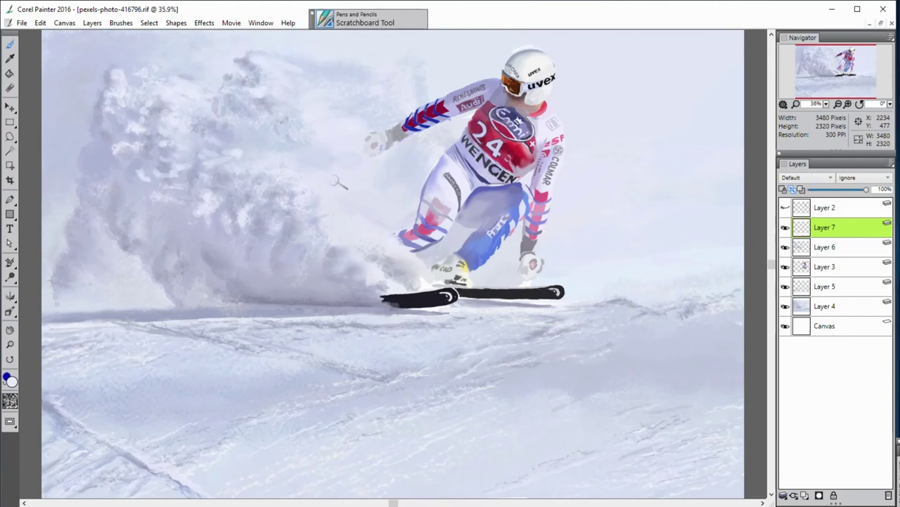
mouse_move(322, 192)
left_mouse_down()
mouse_move(295, 250)
mouse_move(345, 262)
mouse_move(363, 282)
left_mouse_up()
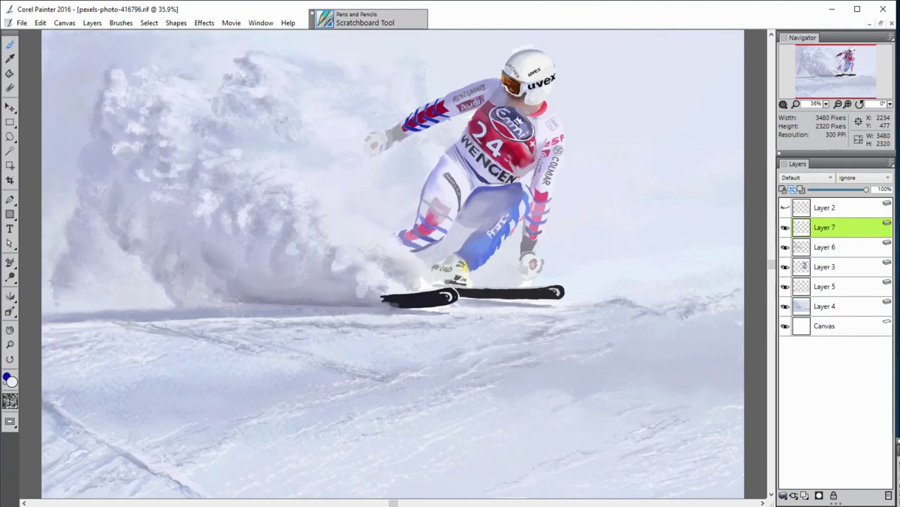
key("slash")
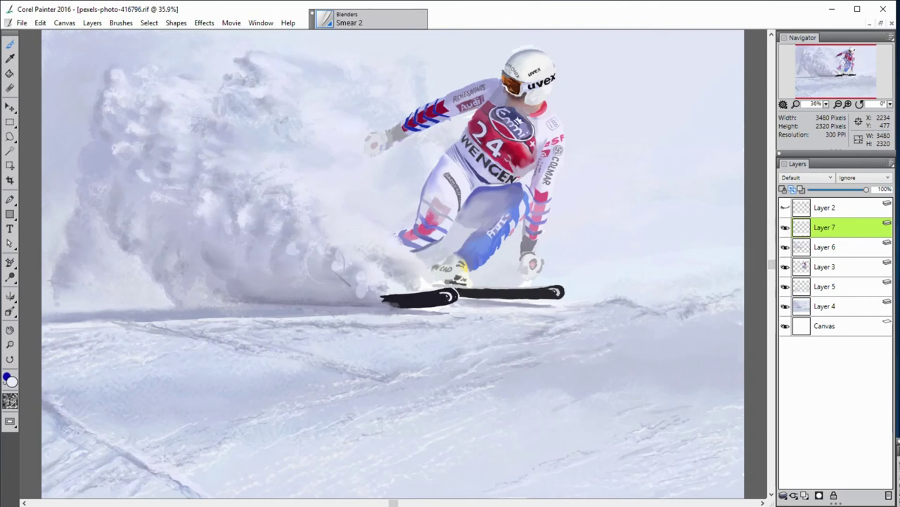
key("n")
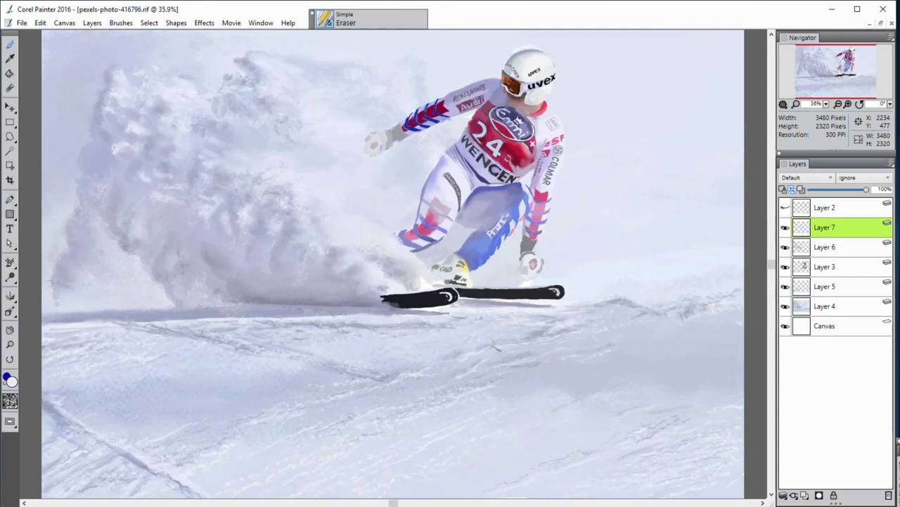
- Toggle Layers 6 and 7 off and on to compare the spray, then add Layer 8
left_click(841, 288, "shift")
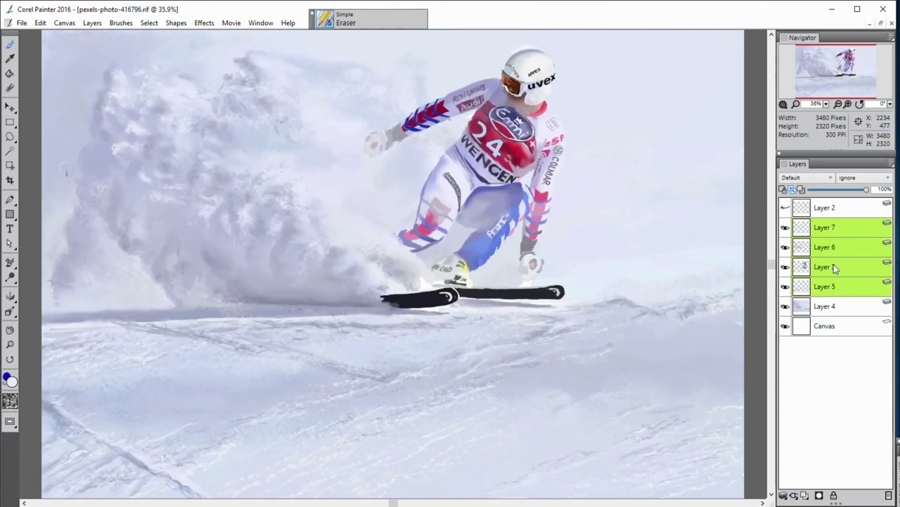
left_click(827, 247)
left_click(825, 228, "shift")
left_click(785, 229)
left_click(825, 267)
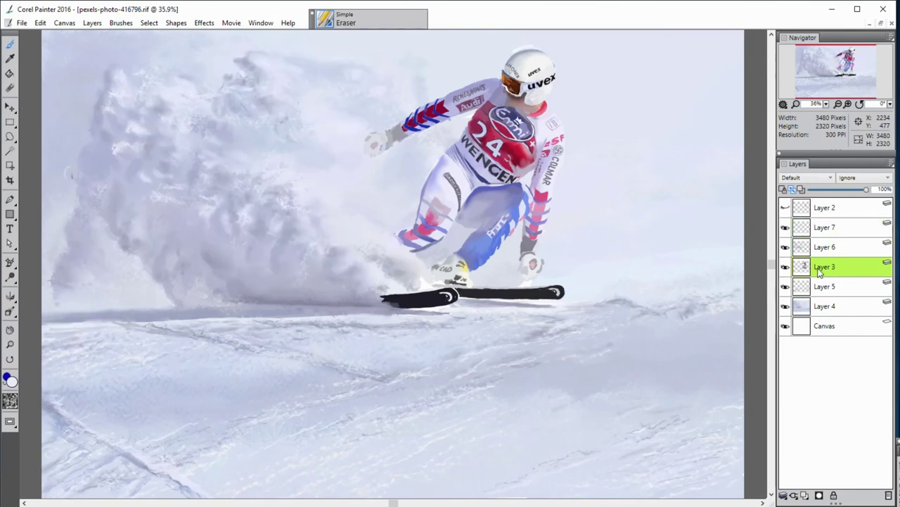
left_click(825, 227)
key("ctrl+shift+n")
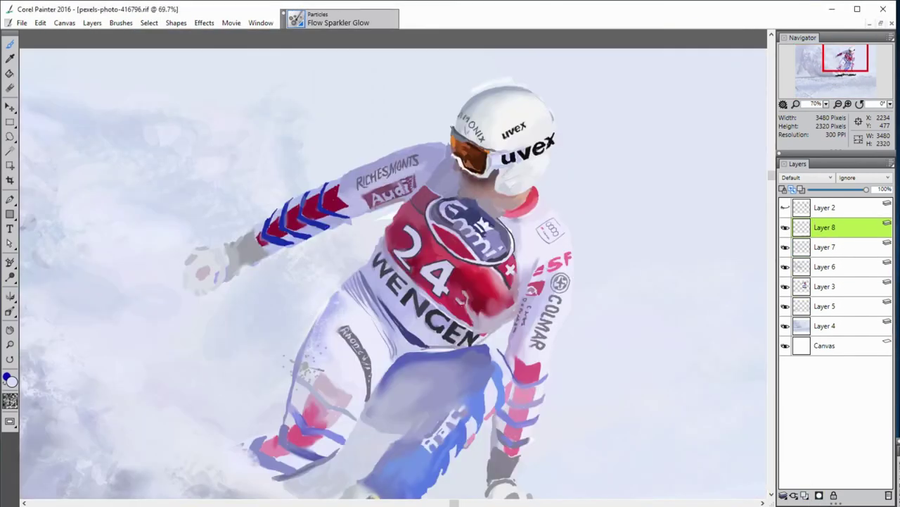
- Paint Flow Sparkler Glow sparkles over the lower leg, arm chevrons, red bib, chest and neck on Layer 8
left_click_drag(338, 366, 296, 450)
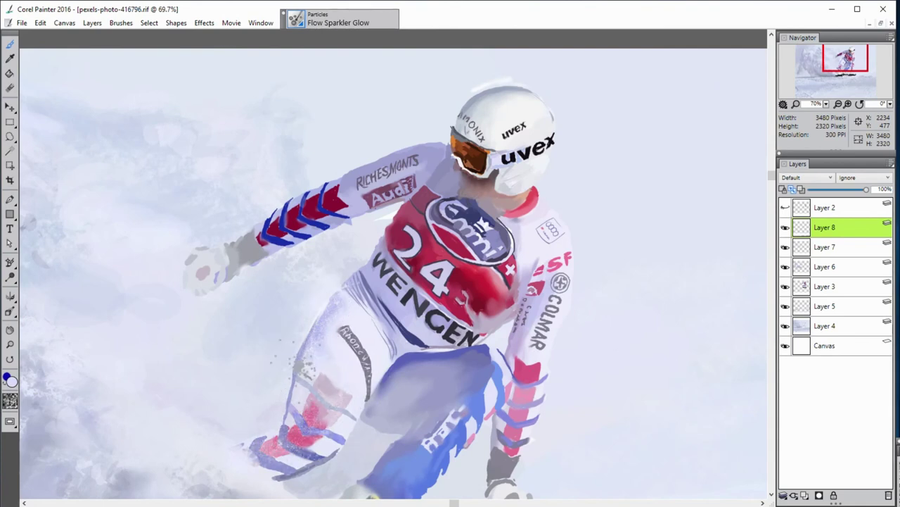
left_click_drag(232, 262, 349, 222)
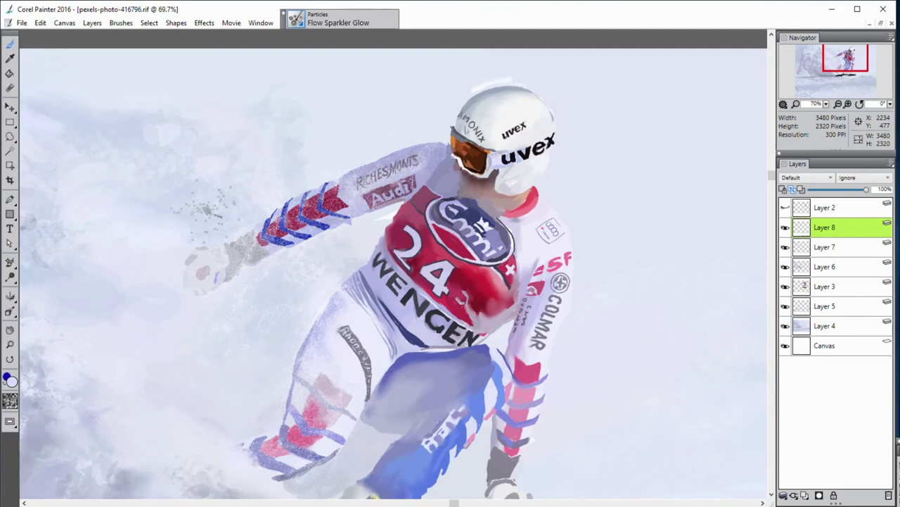
left_click_drag(612, 222, 573, 222)
mouse_move(348, 215)
left_mouse_down()
mouse_move(401, 183)
mouse_move(386, 281)
left_mouse_up()
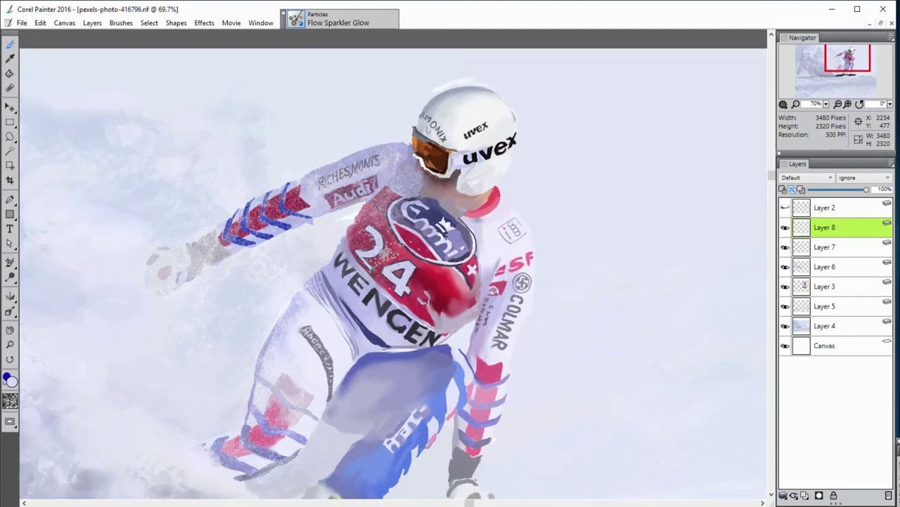
mouse_move(380, 233)
left_mouse_down()
mouse_move(351, 288)
mouse_move(394, 345)
left_mouse_up()
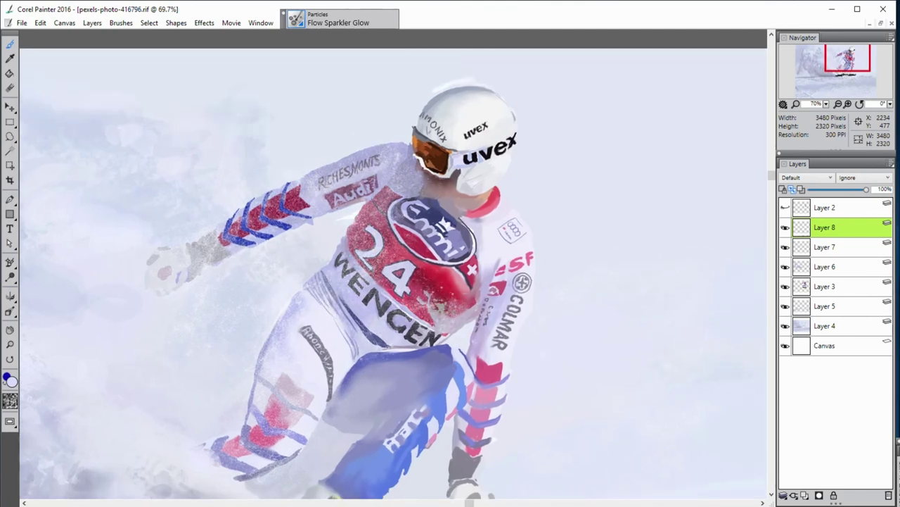
left_click_drag(458, 331, 416, 267)
left_click_drag(422, 211, 420, 320)
left_click_drag(365, 296, 396, 314)
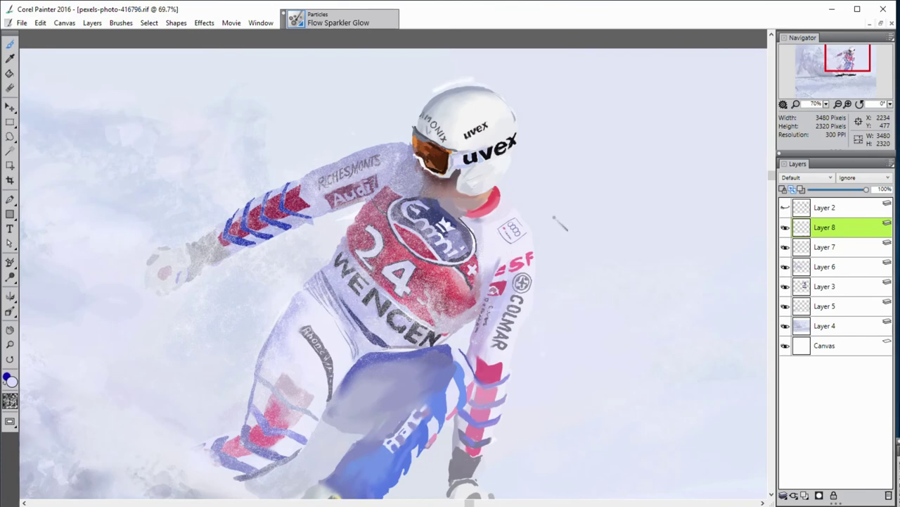
mouse_move(485, 197)
left_mouse_down()
mouse_move(422, 211)
mouse_move(450, 289)
left_mouse_up()
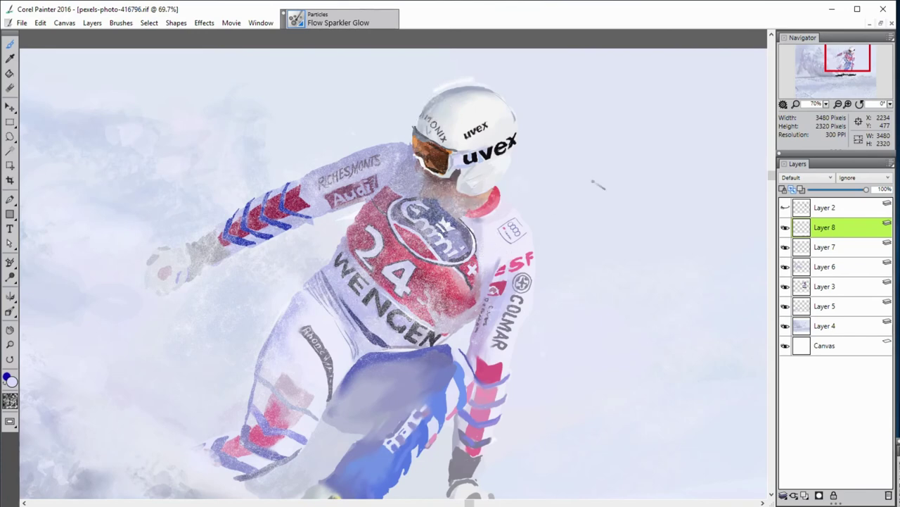
- Whiten the glove, thigh, blue pants and boot with white sparkle strokes
left_click_drag(598, 185, 633, 62)
left_click_drag(506, 404, 501, 292)
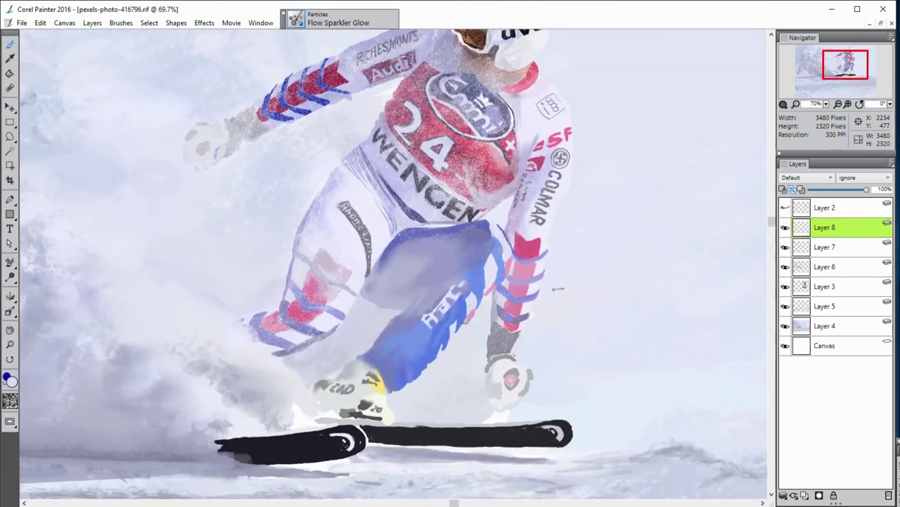
left_click_drag(485, 226, 457, 271)
left_click_drag(436, 324, 387, 380)
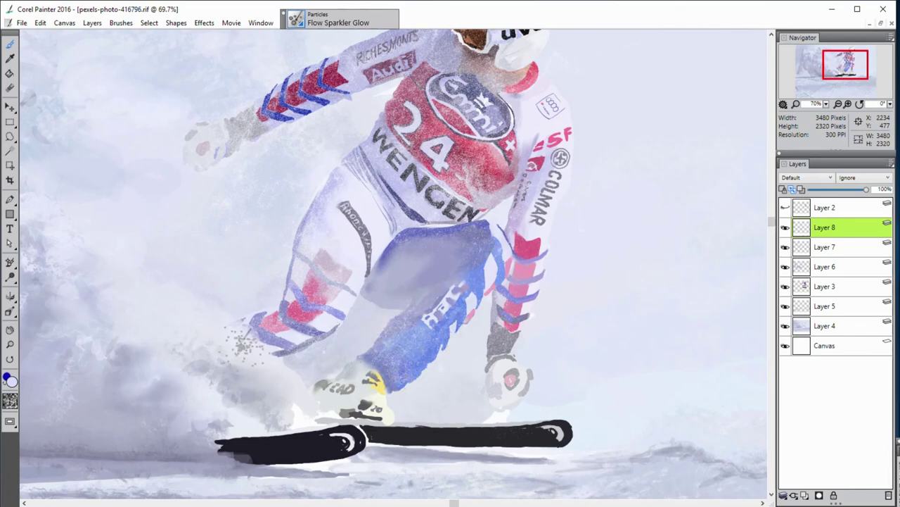
left_click_drag(412, 262, 467, 270)
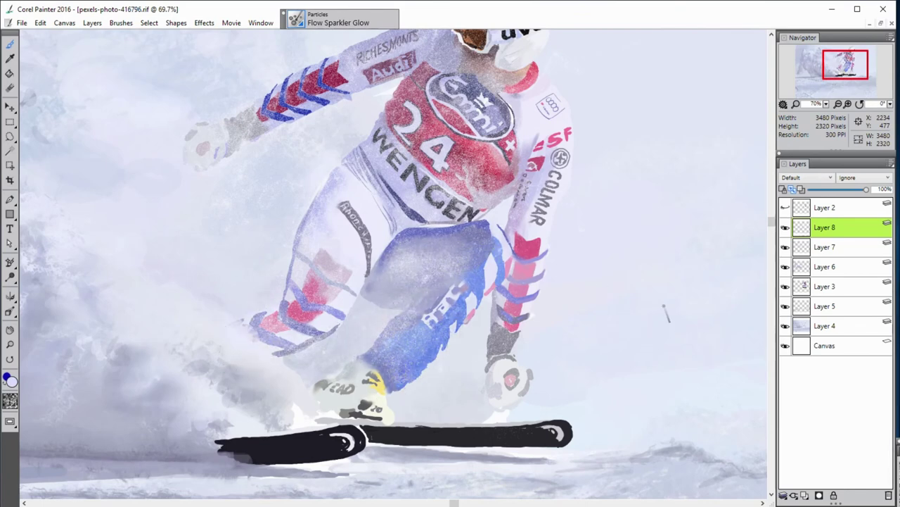
left_click_drag(415, 281, 351, 211)
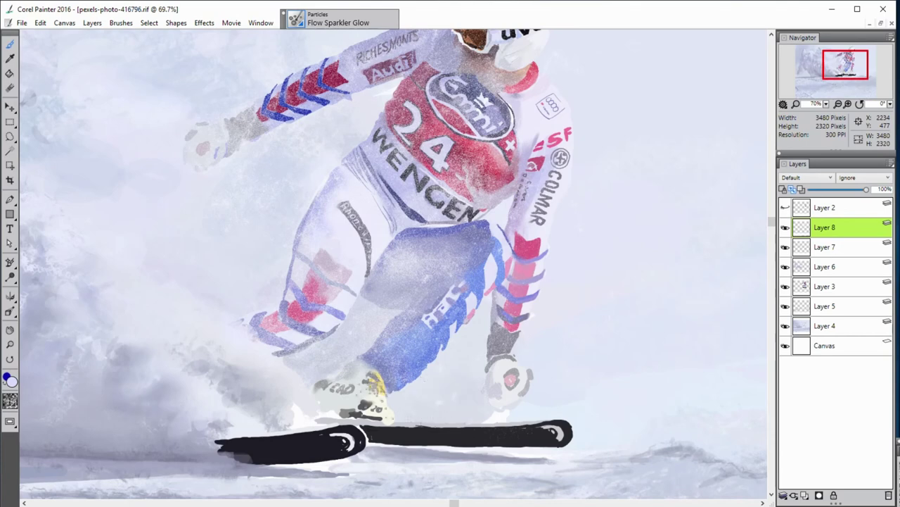
left_click_drag(387, 387, 317, 373)
- Sparkle the snow under the boot and ski, then glow the cloud's left edge
left_click_drag(845, 68, 842, 72)
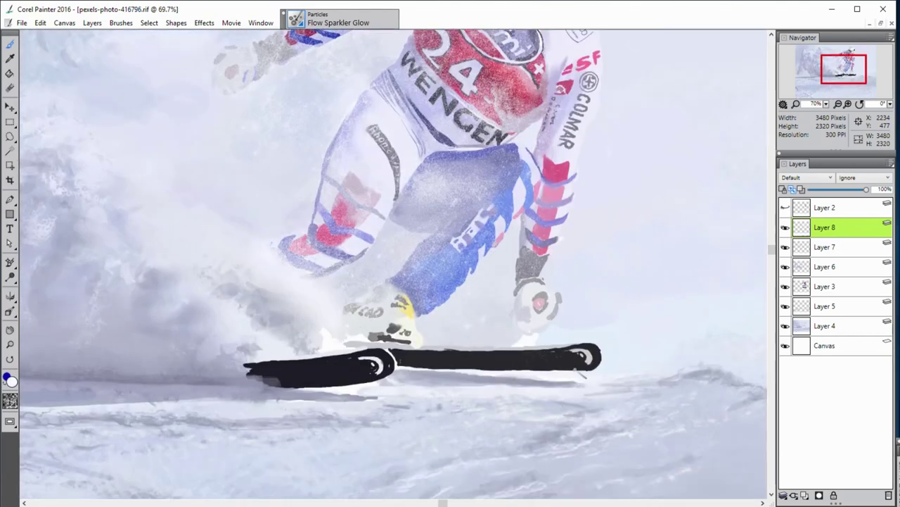
scroll(525, 226, "down", 3)
left_click_drag(534, 280, 503, 284)
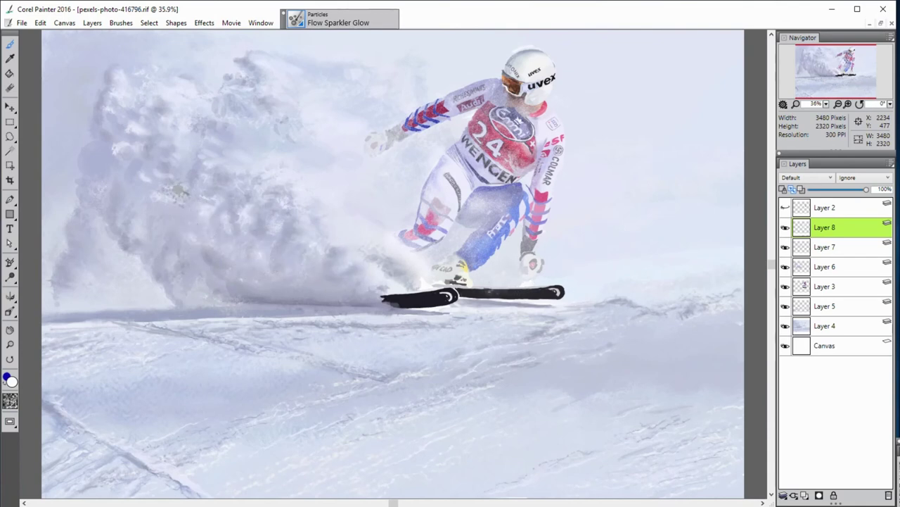
left_click_drag(196, 289, 116, 47)
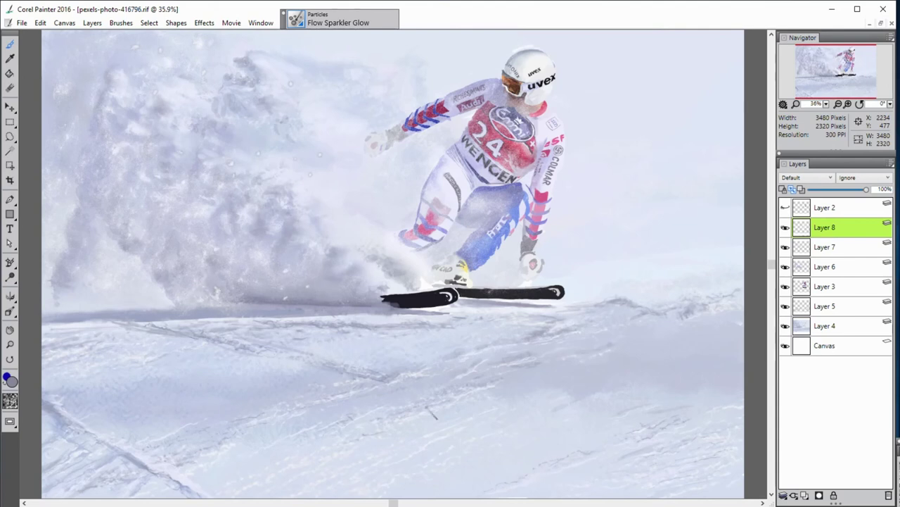
- On new Layer 9, spray white snow streaks along both skis and erase the front ski tip
left_click(804, 495)
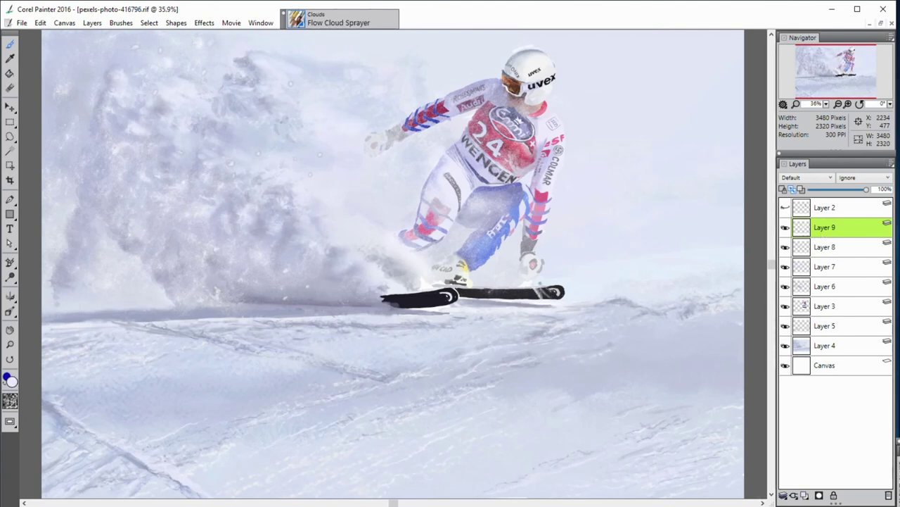
mouse_move(563, 289)
left_mouse_down()
mouse_move(491, 294)
mouse_move(521, 291)
left_mouse_up()
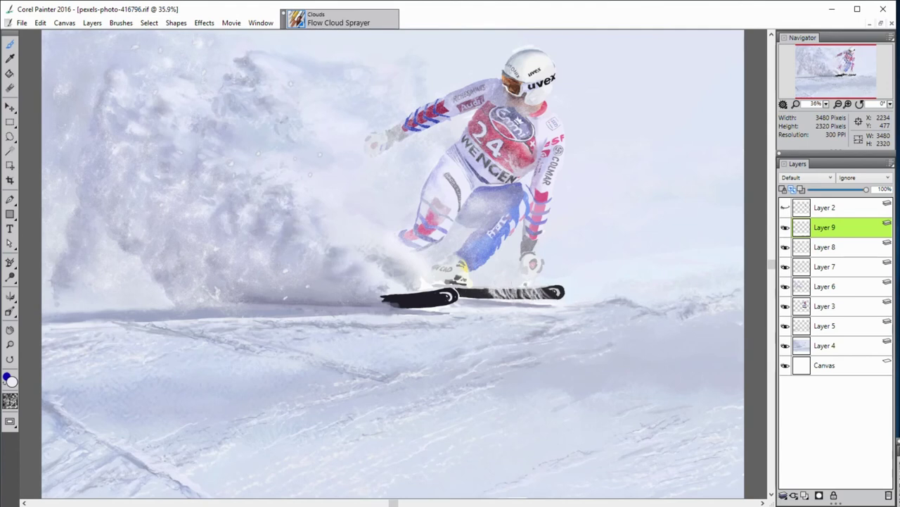
mouse_move(436, 294)
left_mouse_down()
mouse_move(407, 310)
mouse_move(378, 308)
mouse_move(399, 307)
left_mouse_up()
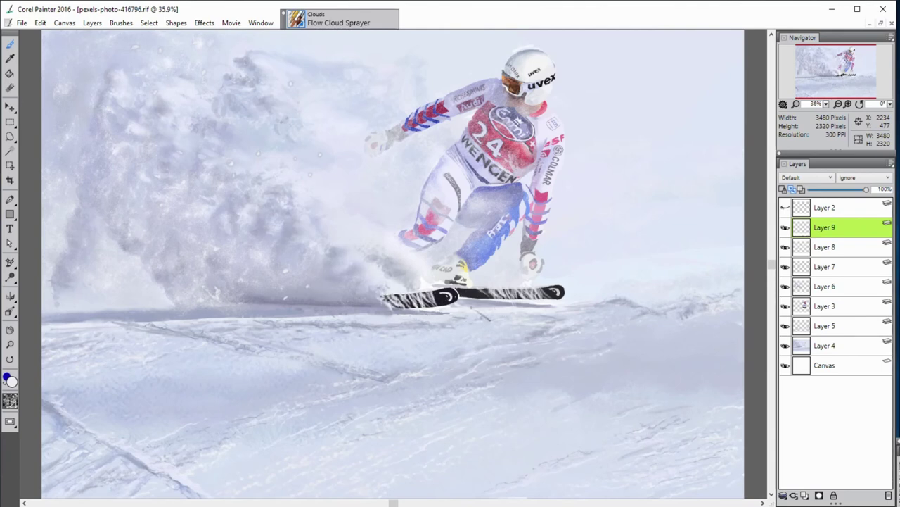
key("n")
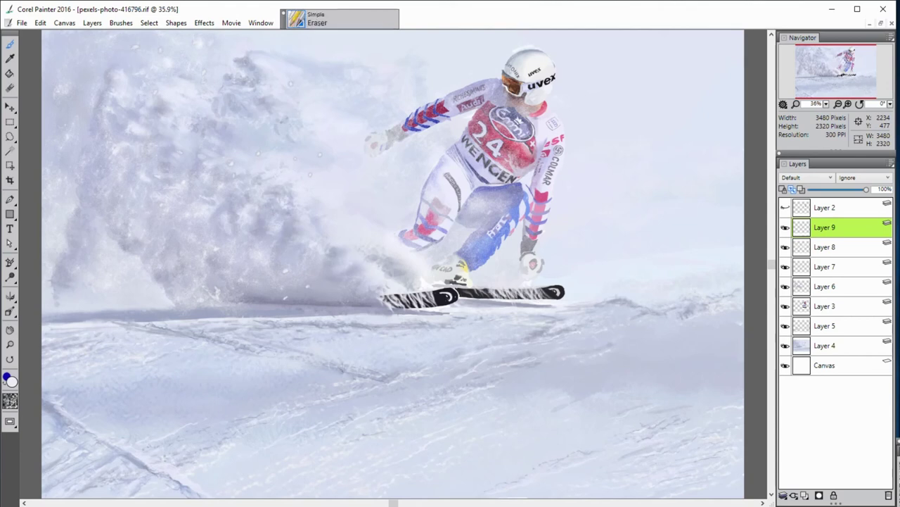
left_click_drag(406, 315, 383, 299)
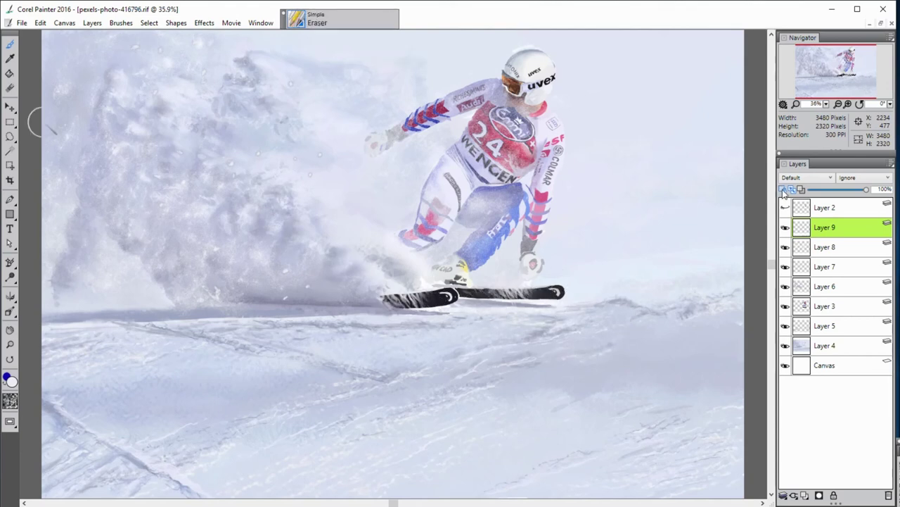
- Airbrush fine snow spray over the skis and lower leg with Detail Airbrush, then add Layer 10
left_click(340, 19)
left_click(451, 140)
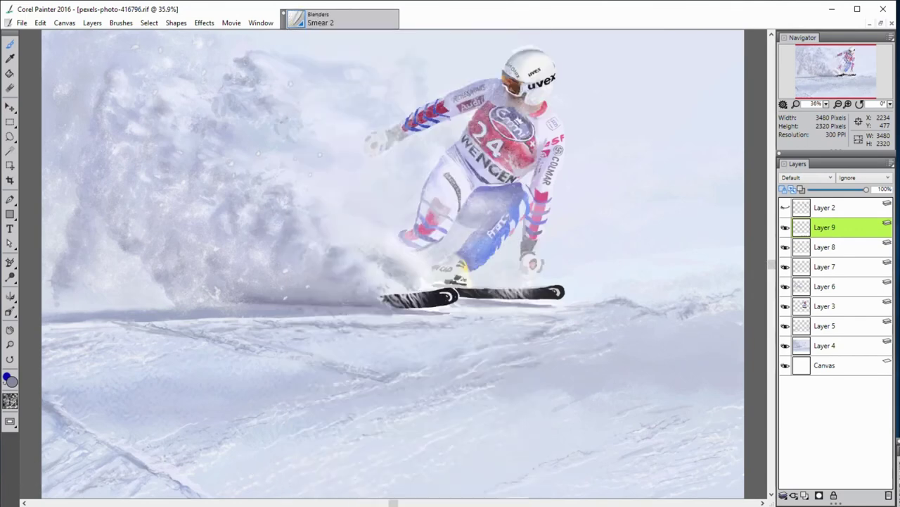
key("b")
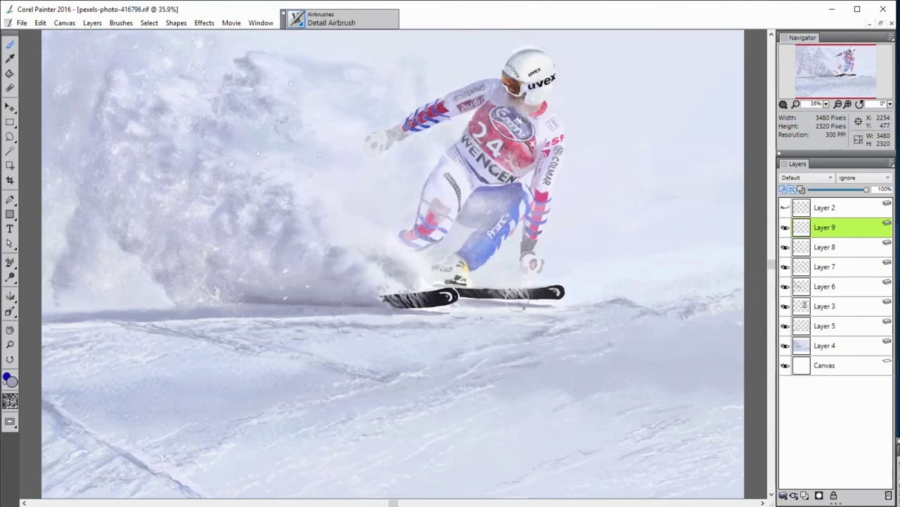
left_click_drag(521, 303, 465, 278)
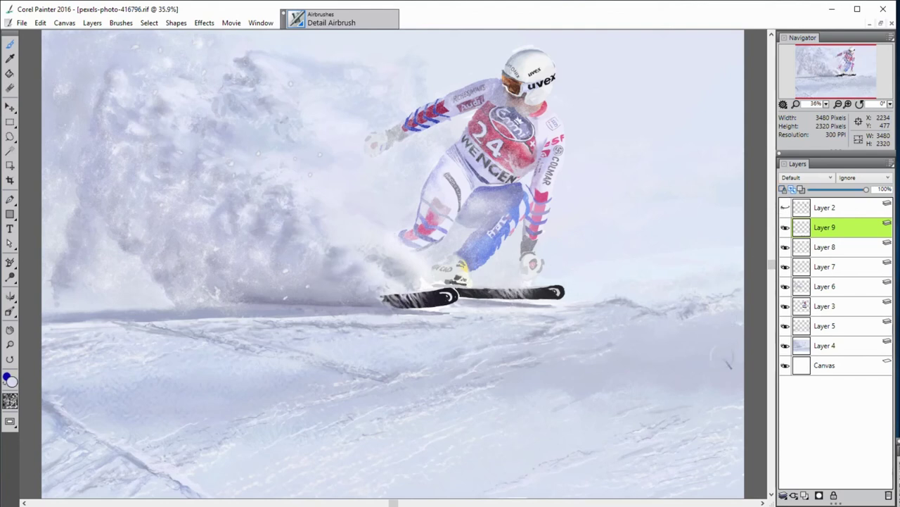
key("ctrl+shift+n")
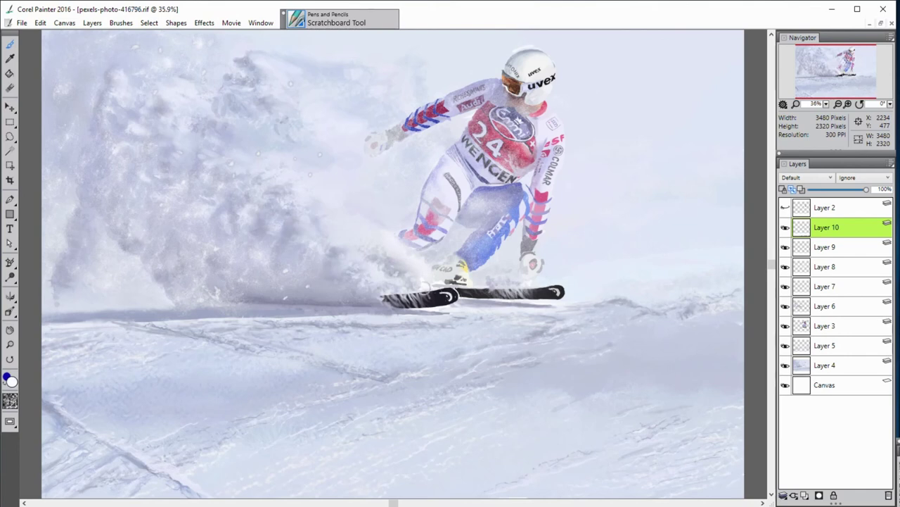
- Scratch white streaks over the black skis and snow spray over the left ski tip
left_click_drag(422, 295, 456, 283)
left_click(12, 381)
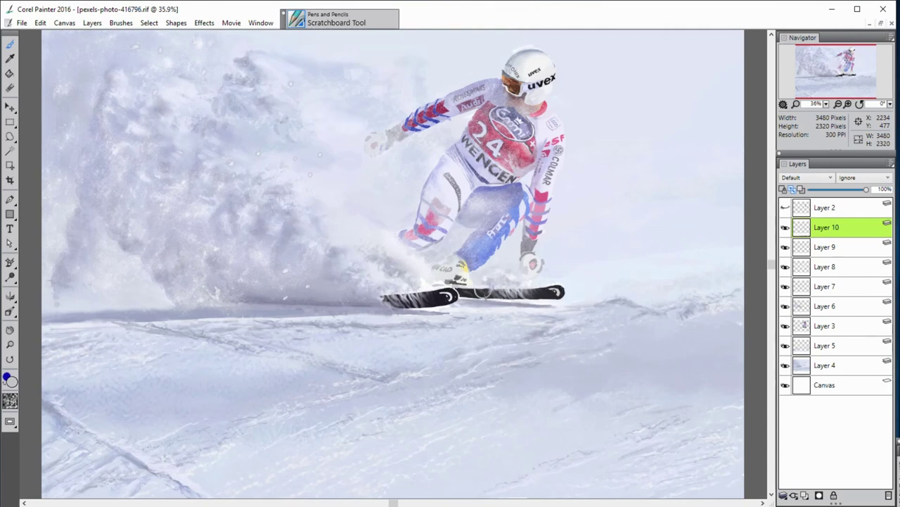
mouse_move(495, 291)
left_mouse_down()
mouse_move(528, 287)
mouse_move(485, 296)
left_mouse_up()
left_click(520, 292, "alt")
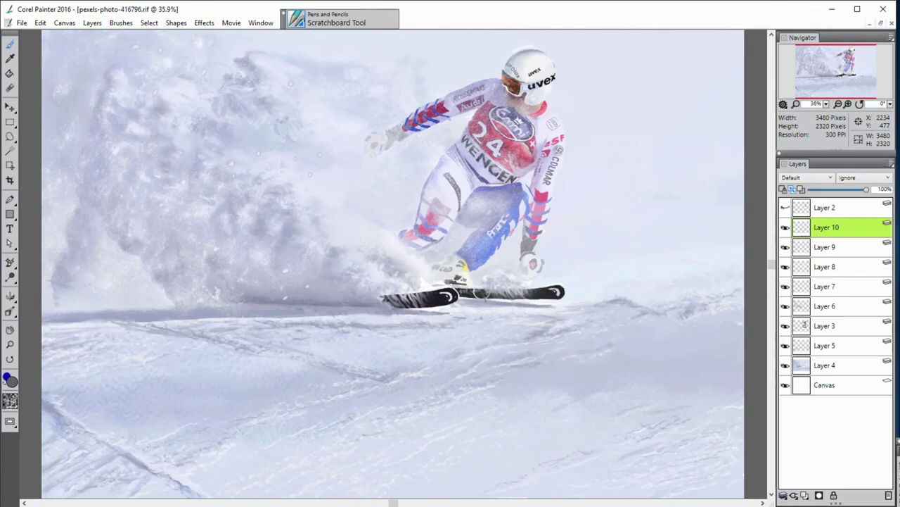
left_click(465, 313, "alt")
left_click_drag(391, 294, 375, 296)
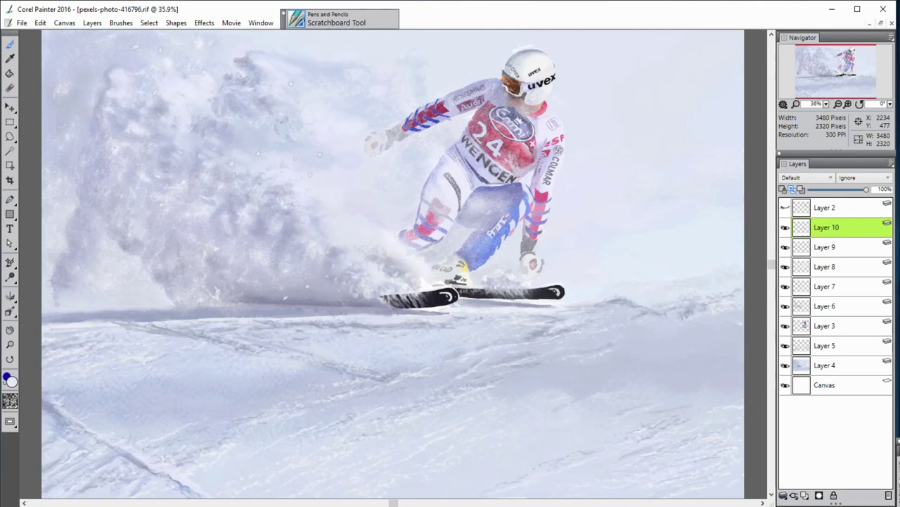
- Dab darker grey-blue into the upper-left snow and scratch thin grey strokes below the skis
left_click(118, 87, "alt")
left_click(124, 116)
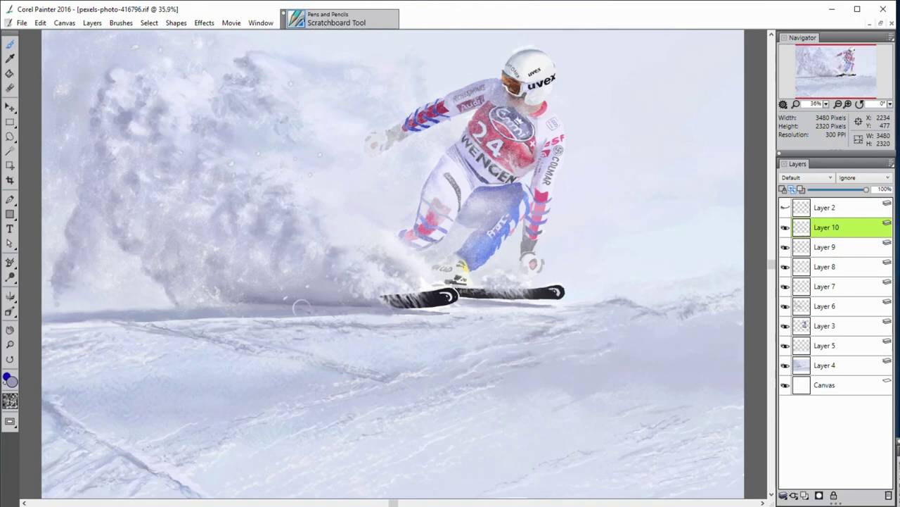
left_click(238, 298, "alt")
left_click(373, 309, "alt")
left_click_drag(365, 331, 325, 326)
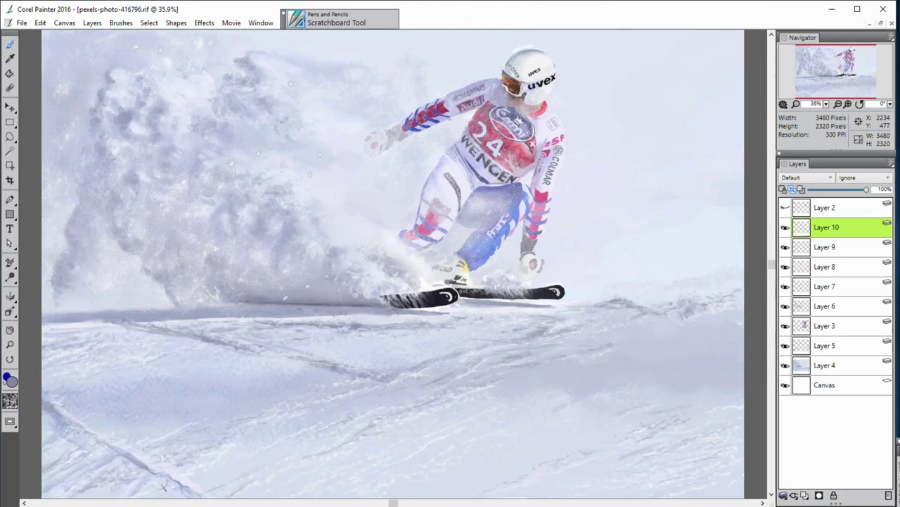
left_click(195, 362, "alt")
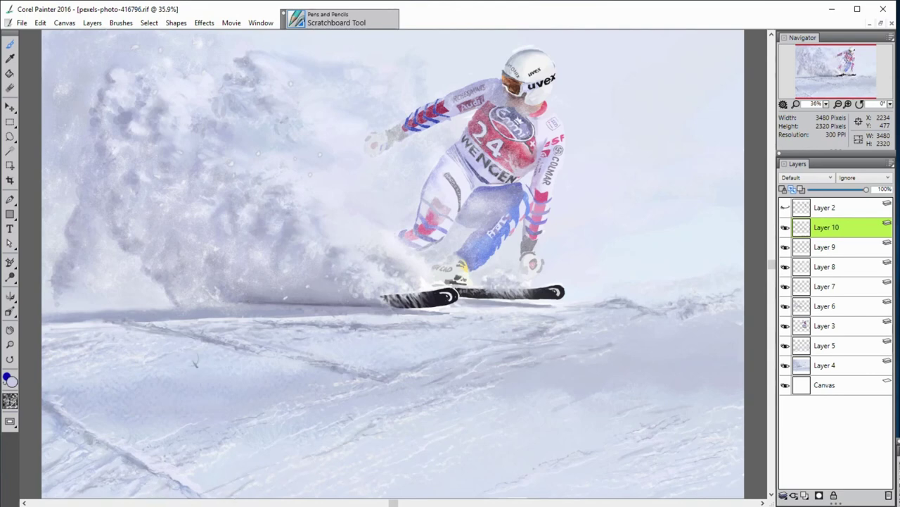
- Dab sampled darker grey-blue into the upper-left and lower parts of the spray cloud
left_click(174, 356, "alt")
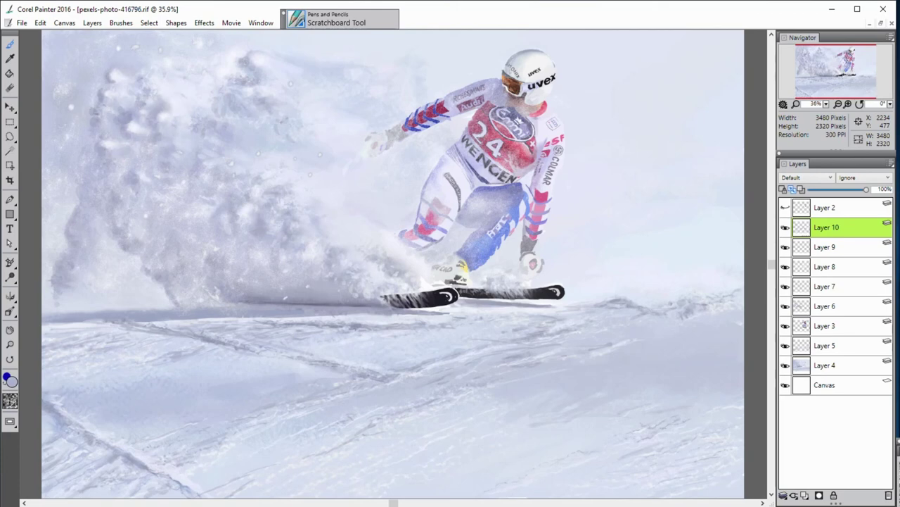
left_click(120, 85, "alt")
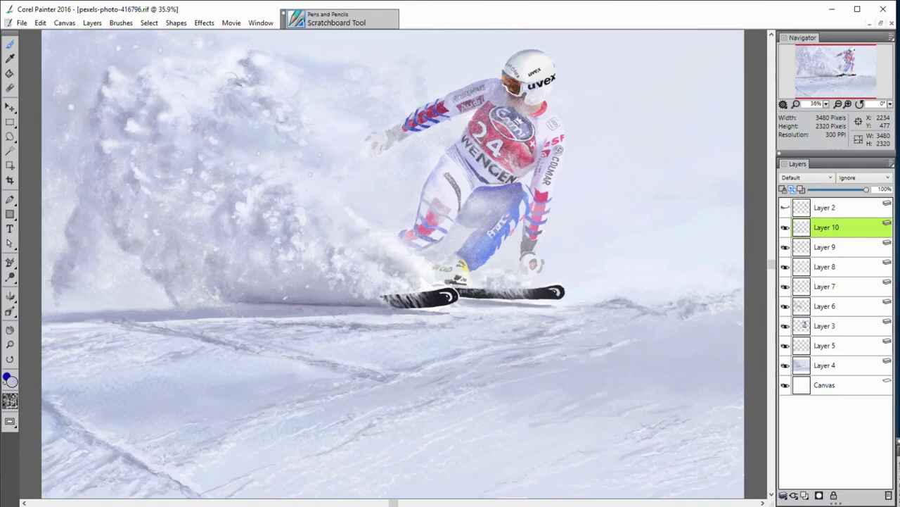
left_click(315, 255, "alt")
left_click_drag(67, 123, 95, 134)
left_click_drag(73, 106, 88, 67)
left_click_drag(84, 229, 74, 211)
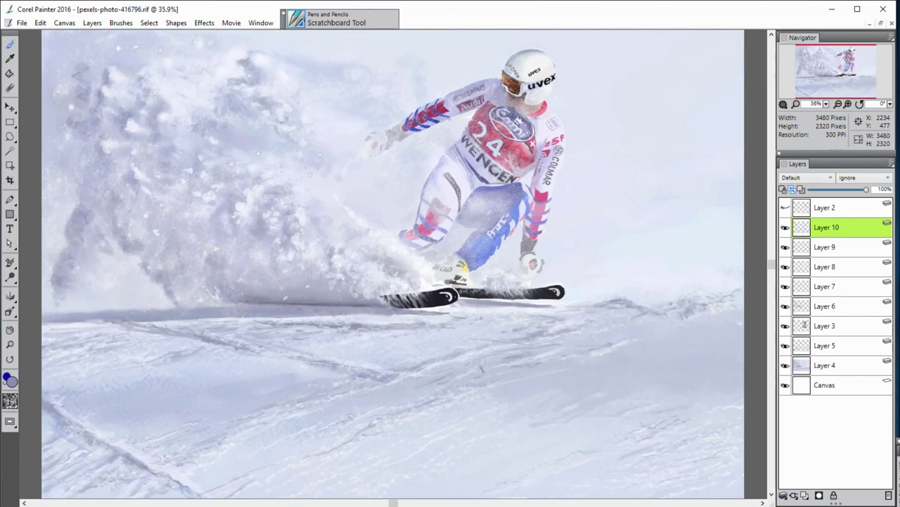
key("ctrl+shift+b")
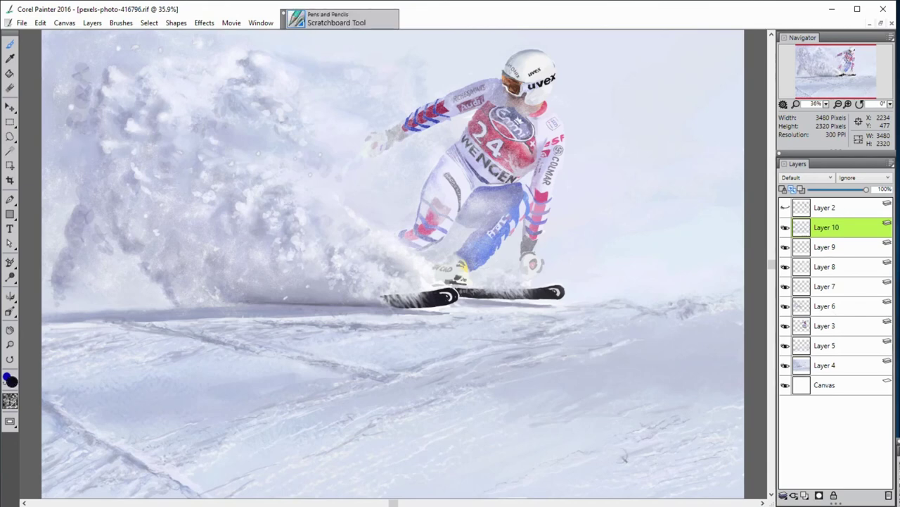
left_click(800, 209)
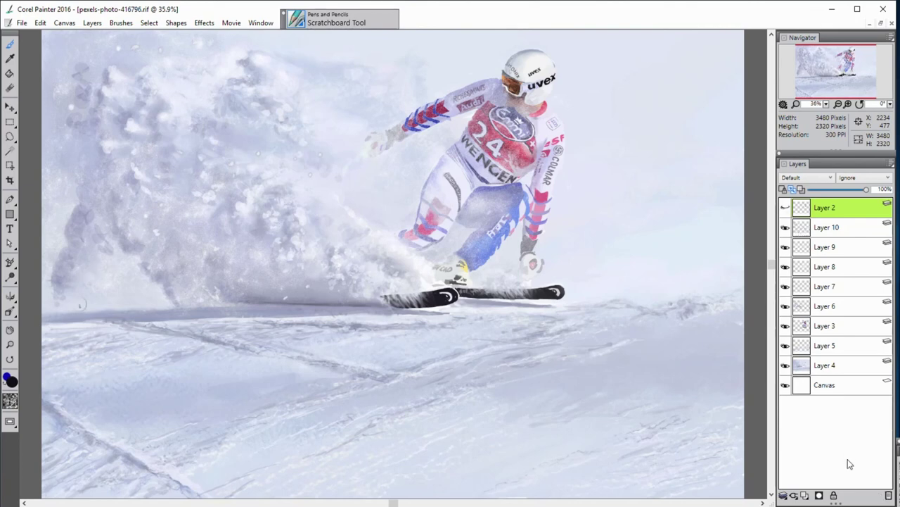
- Delete Layer 2, leaving Layers 4–10, and reselect Layer 10 as the top layer
left_click(889, 495)
left_click(838, 346, "shift")
left_click(22, 22)
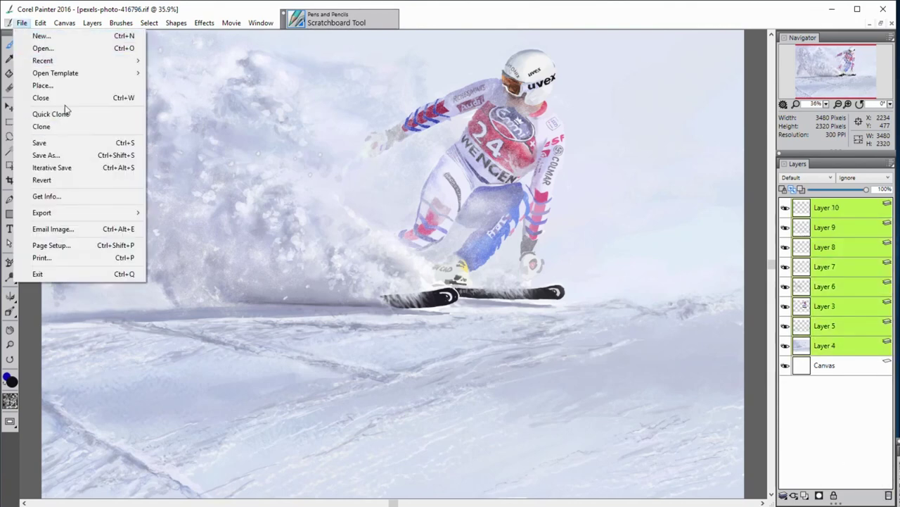
left_click(647, 165)
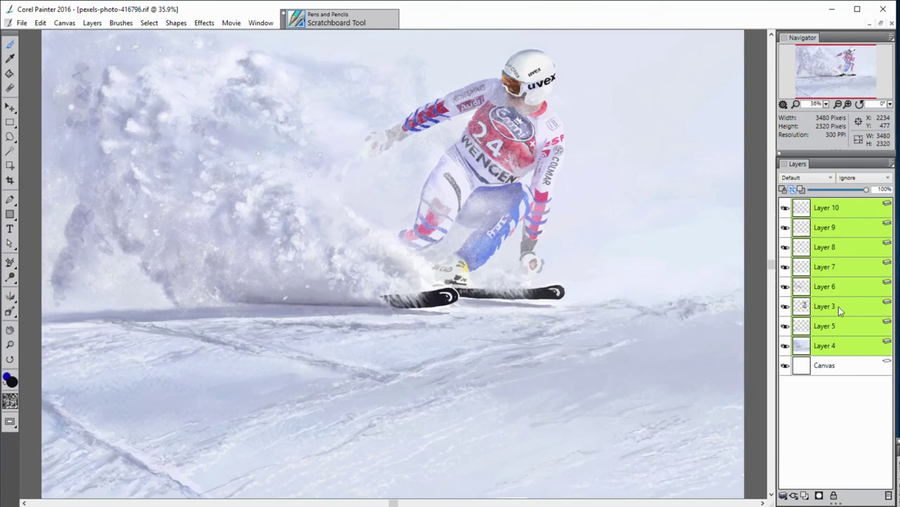
left_click(833, 209)
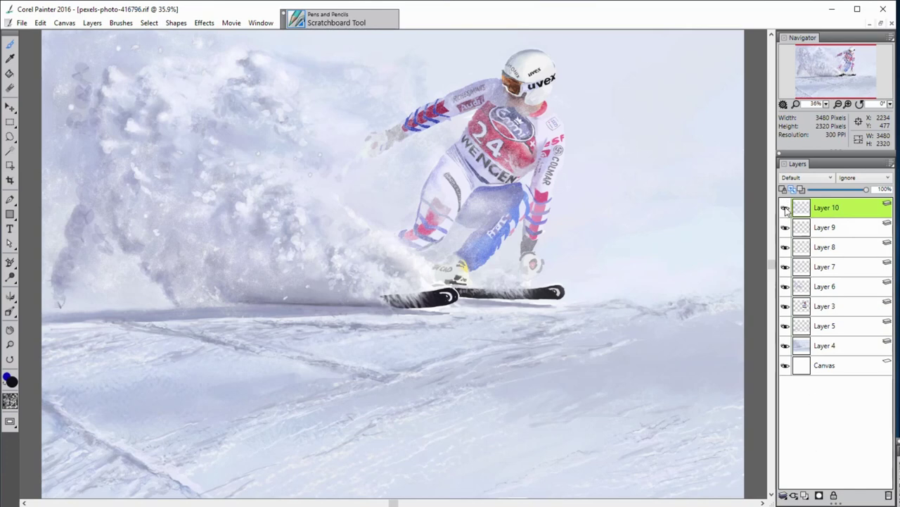
- Toggle Layer 10 off and on to compare, then write a signature in the lower-right snow
left_click(786, 209)
left_click(785, 208)
mouse_move(603, 460)
left_mouse_down()
mouse_move(620, 457)
mouse_move(624, 434)
mouse_move(625, 444)
mouse_move(605, 447)
mouse_move(623, 457)
mouse_move(623, 431)
mouse_move(617, 458)
mouse_move(633, 433)
mouse_move(643, 455)
mouse_move(645, 432)
mouse_move(654, 434)
left_mouse_up()
- Extend the signature with a hooked stroke up to the right, then undo it
mouse_move(642, 444)
left_mouse_down()
mouse_move(671, 421)
mouse_move(637, 420)
mouse_move(695, 414)
left_mouse_up()
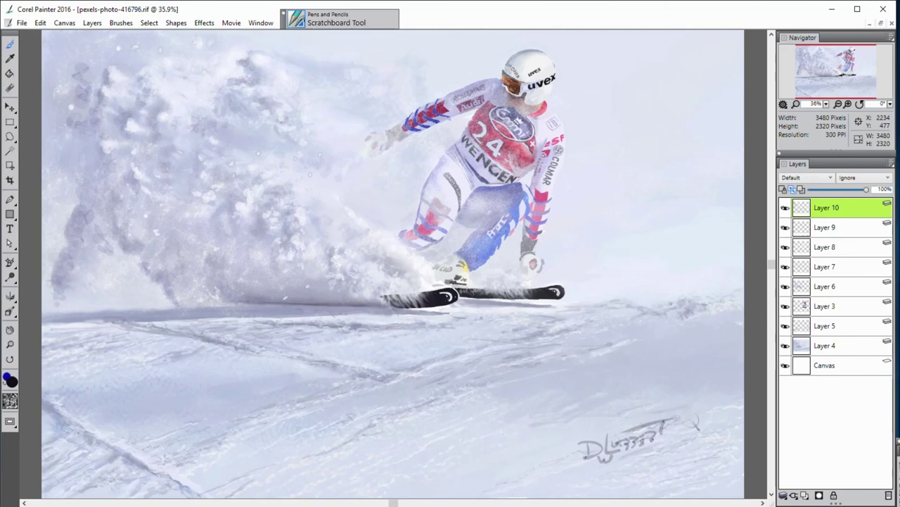
key("ctrl+z")
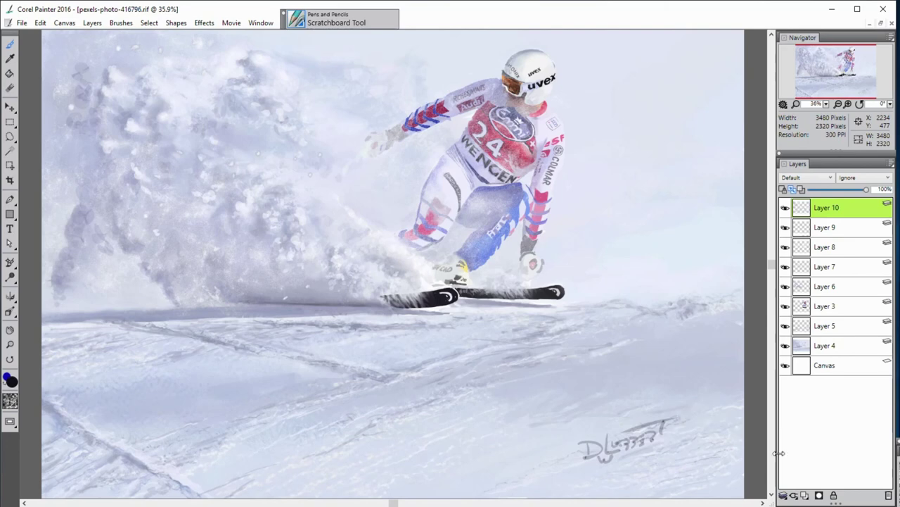